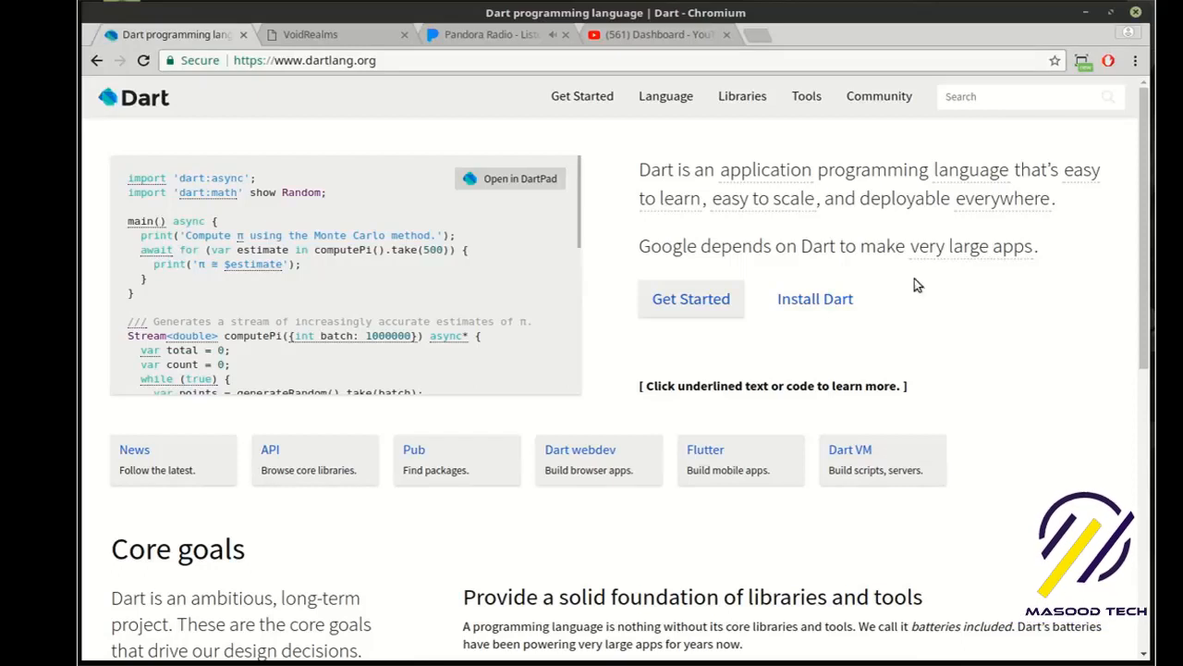
Step: Navigate from dartlang.org's Language section to the 'A Tour of the Dart Language' guide
left_click(666, 96)
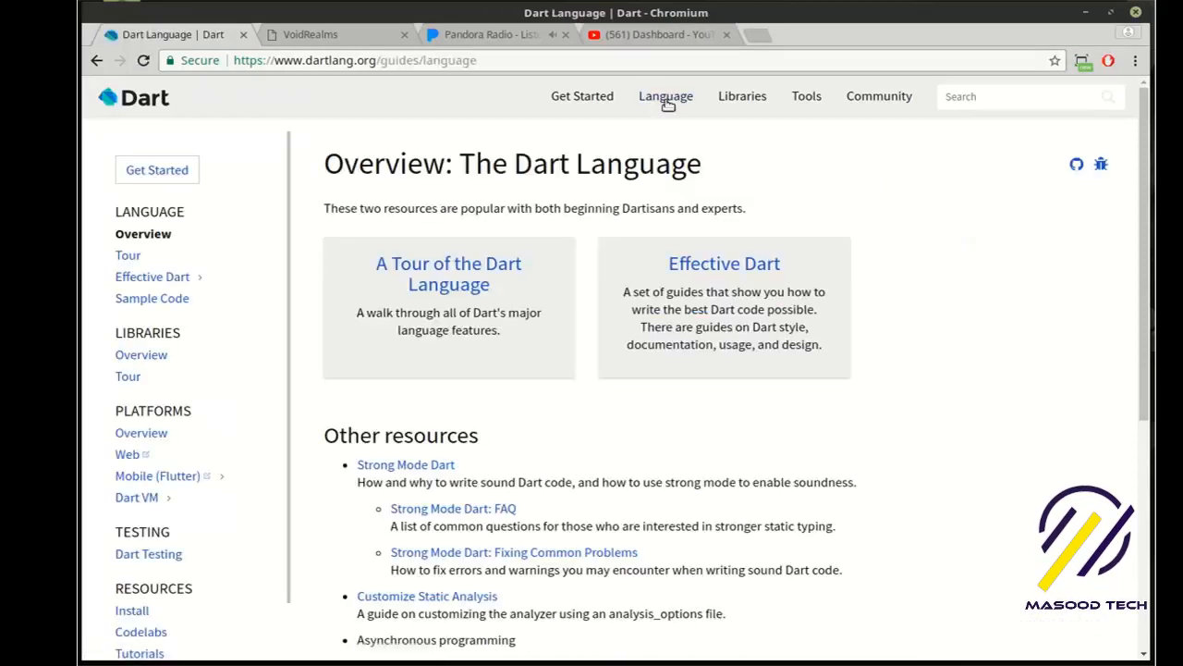
left_click(483, 270)
scroll(995, 264, "down", 5)
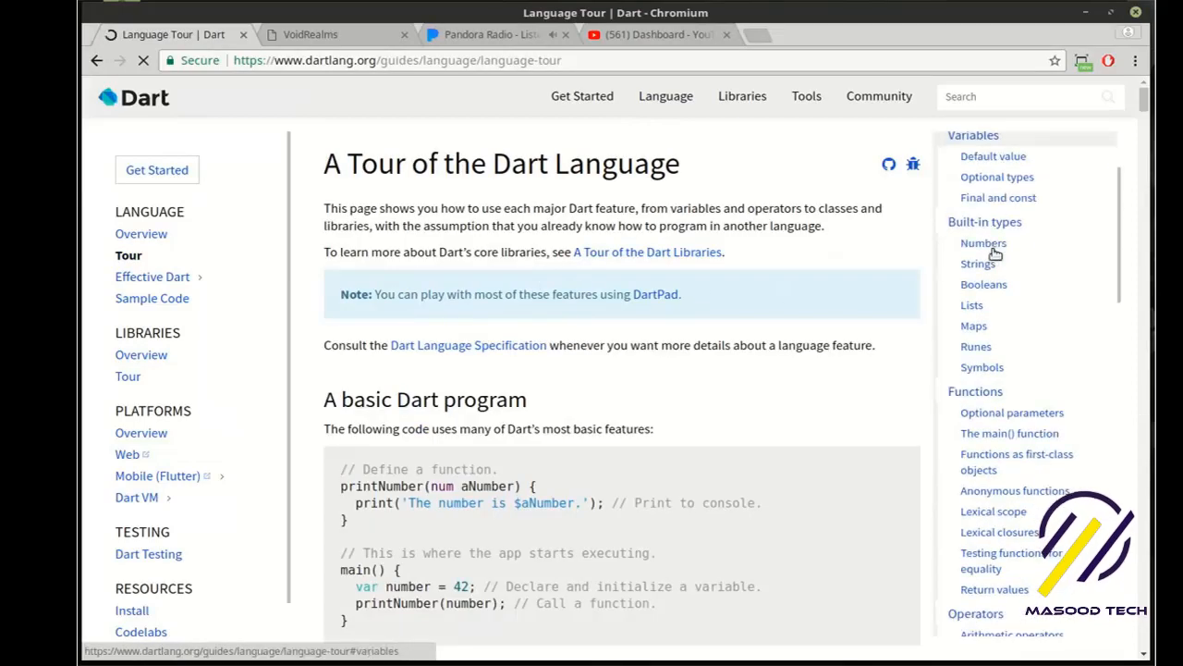
scroll(995, 263, "down", 5)
scroll(996, 264, "down", 5)
scroll(996, 264, "down", 5)
scroll(996, 264, "down", 3)
scroll(1001, 271, "down", 1)
scroll(1000, 271, "up", 3)
scroll(1000, 271, "up", 3)
scroll(1005, 242, "up", 4)
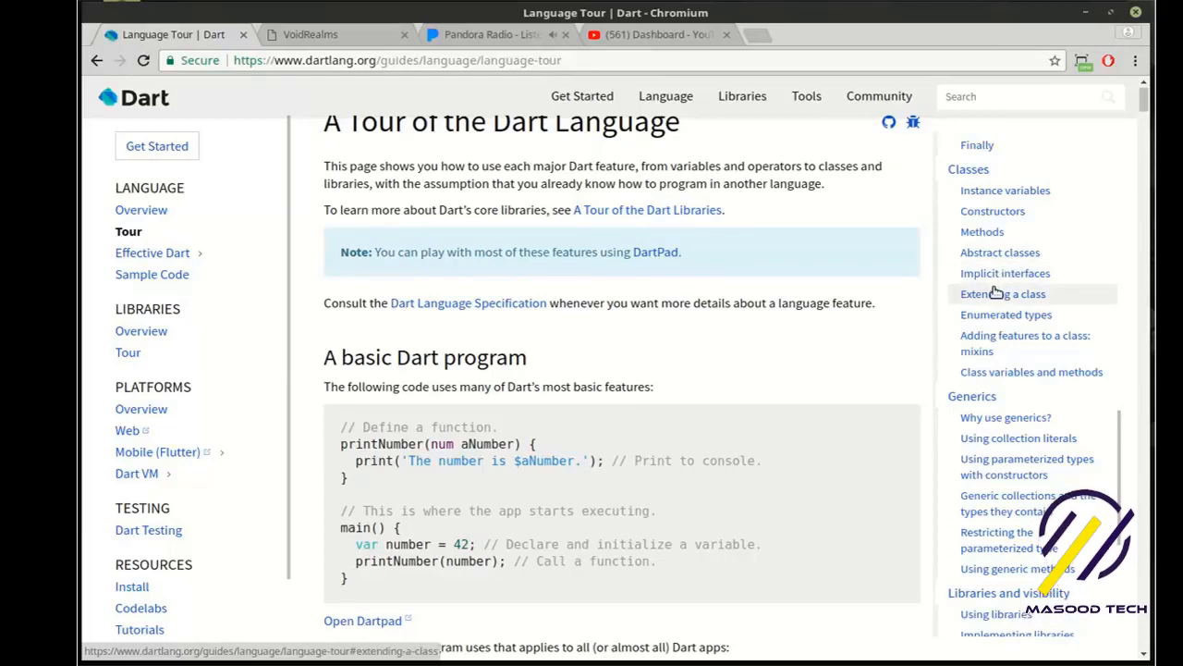
scroll(999, 285, "down", 2)
scroll(1008, 277, "down", 5)
scroll(1010, 271, "down", 2)
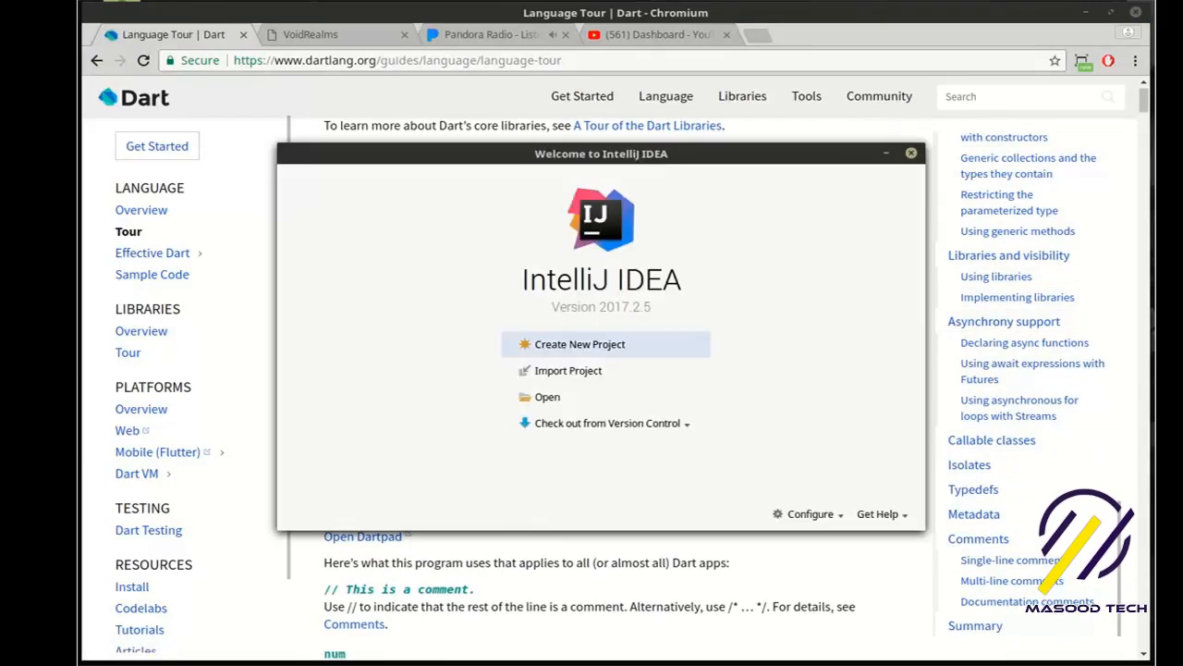
Step: Create a new Dart console application project named 'stat' with its sample main.dart open
left_click(579, 347)
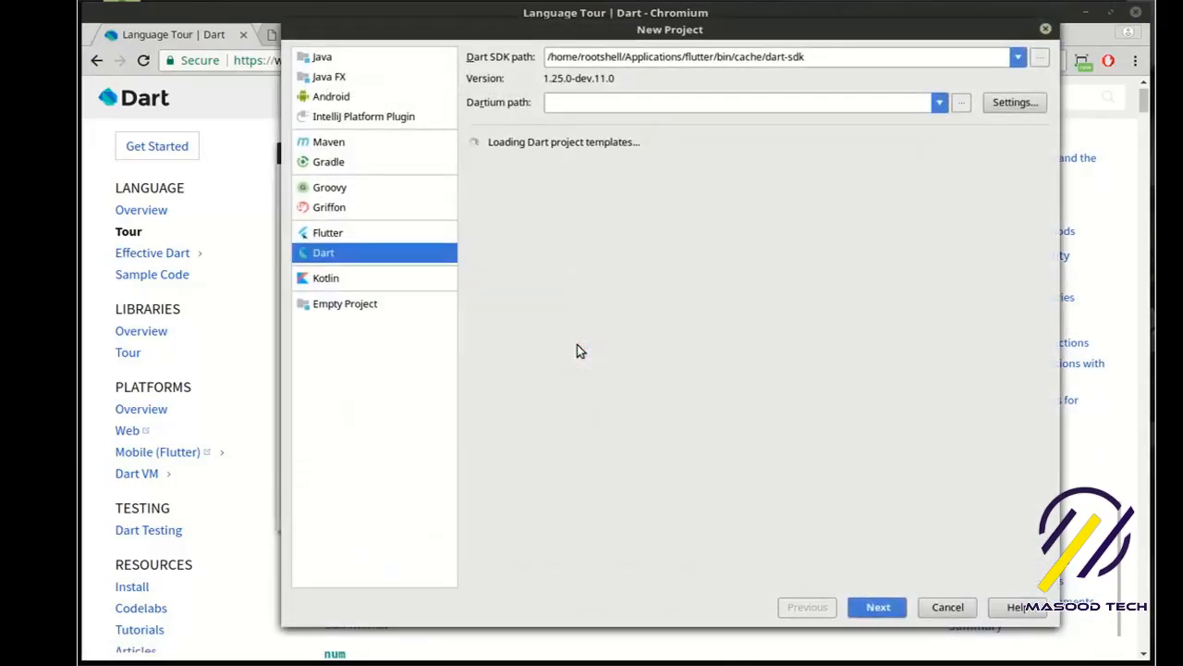
left_click(877, 607)
type("stat")
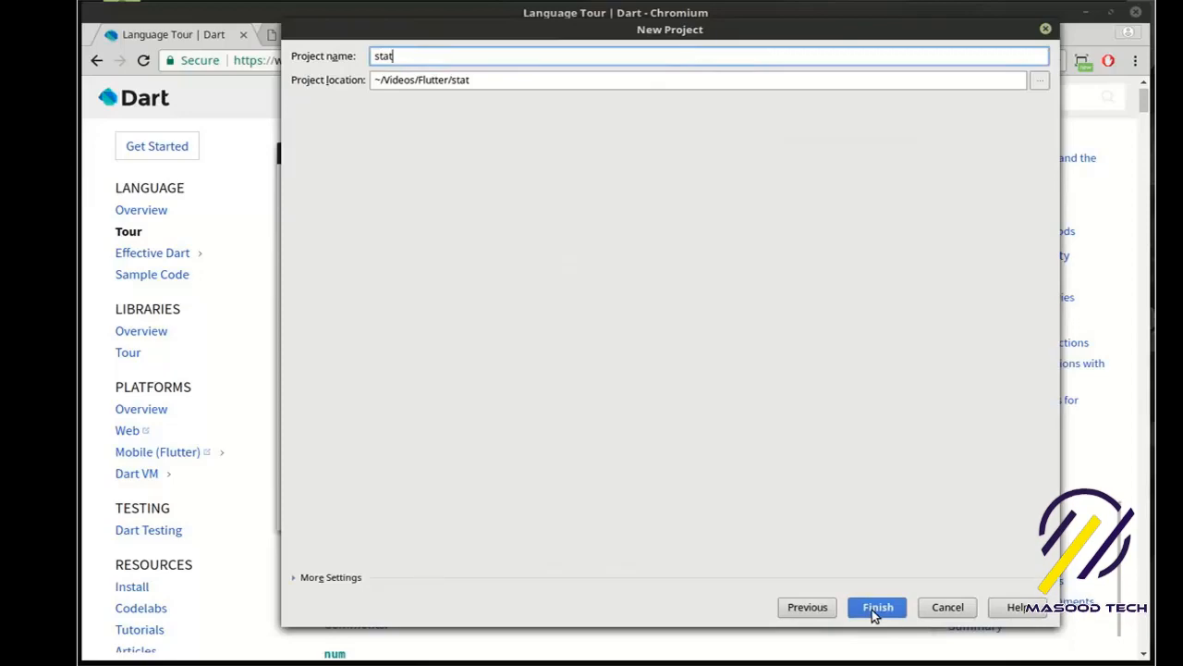
left_click(876, 606)
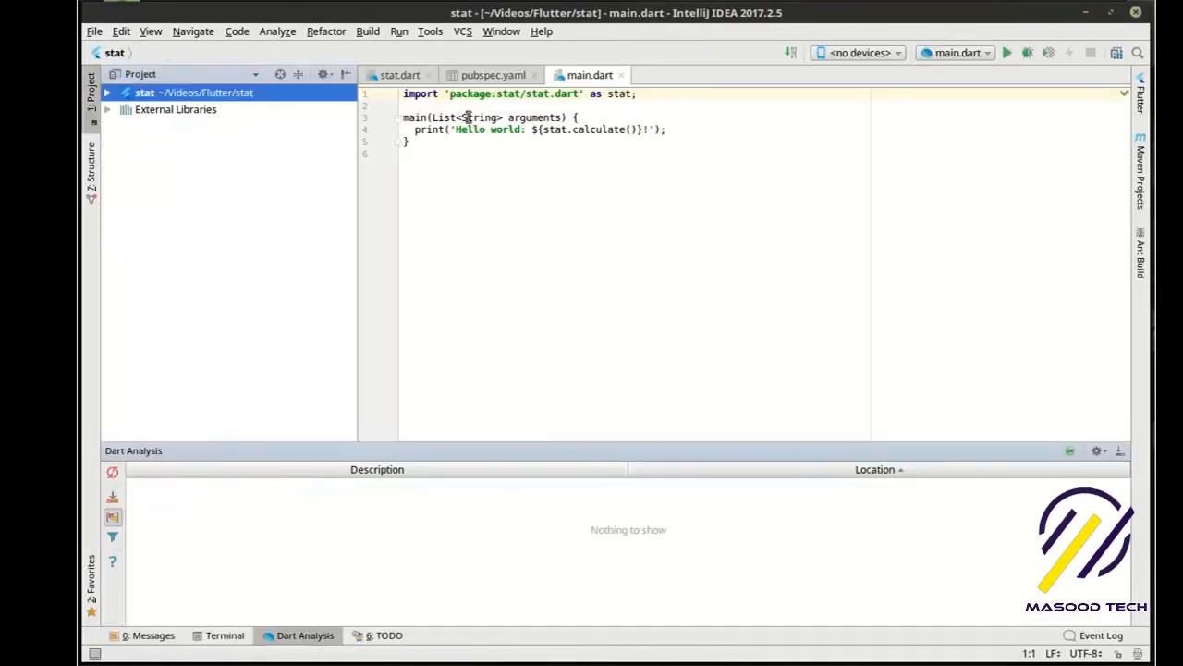
Step: Close pubspec.yaml and stat.dart, strip main.dart to an empty main, and expand stat/bin in the Project tree
left_click(532, 76)
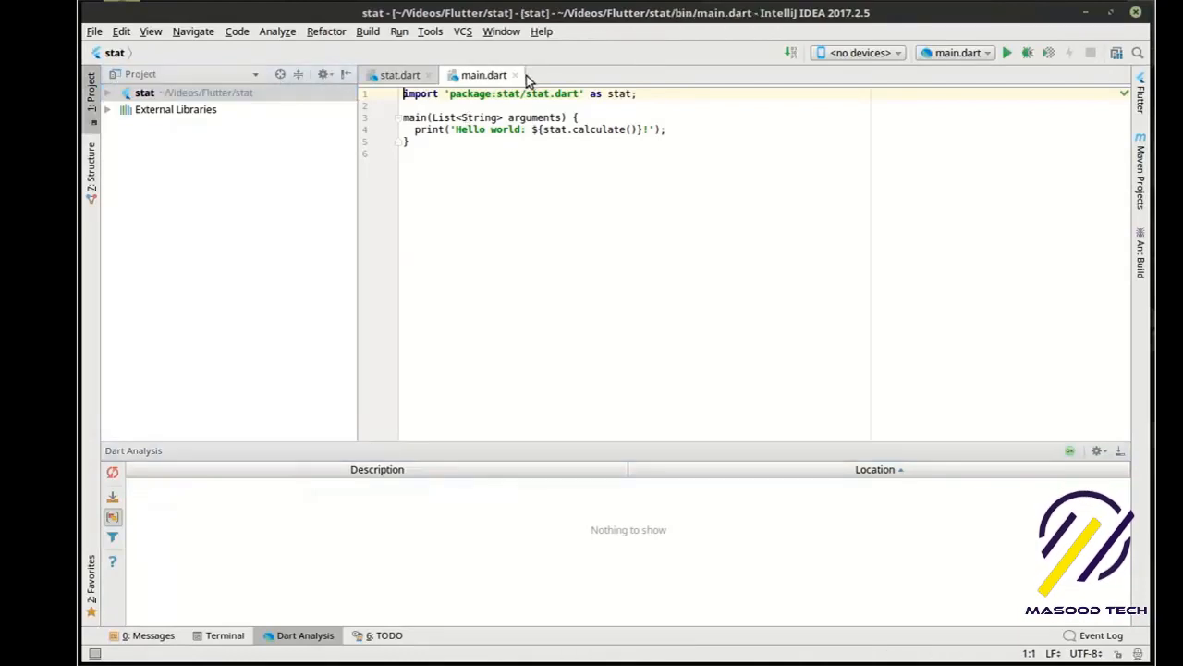
left_click(430, 76)
left_click_drag(647, 93, 404, 93)
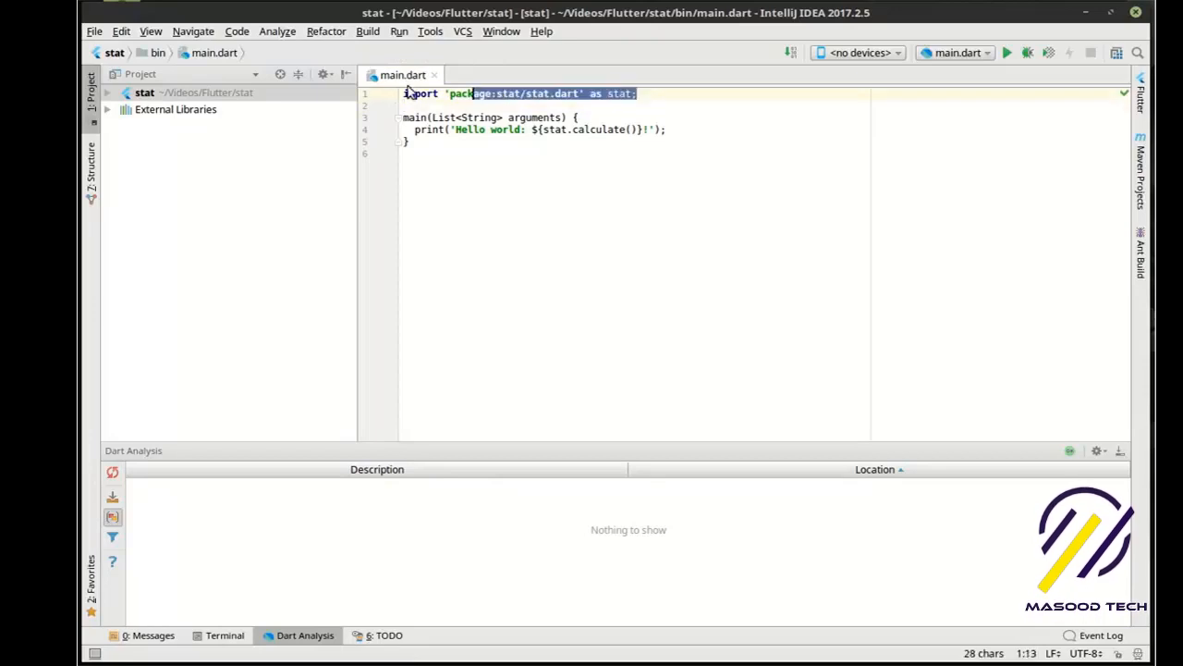
key("Delete")
left_click_drag(675, 129, 344, 140)
left_click(555, 176)
left_click_drag(667, 130, 398, 130)
key("Delete")
left_click(108, 93)
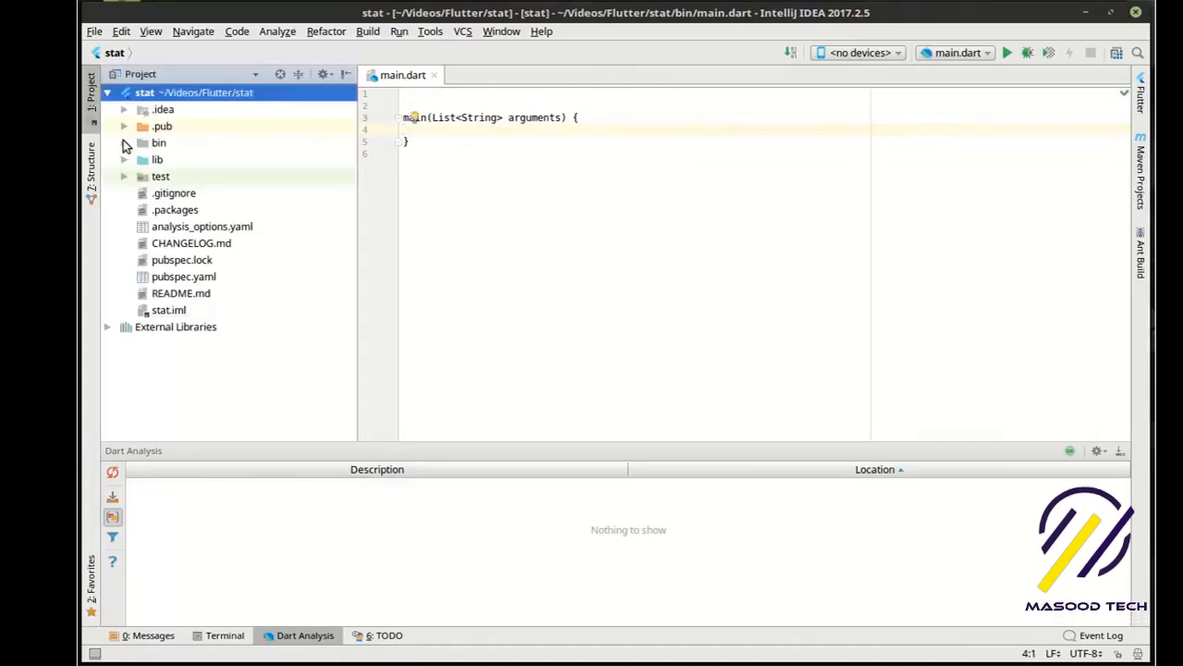
left_click(124, 142)
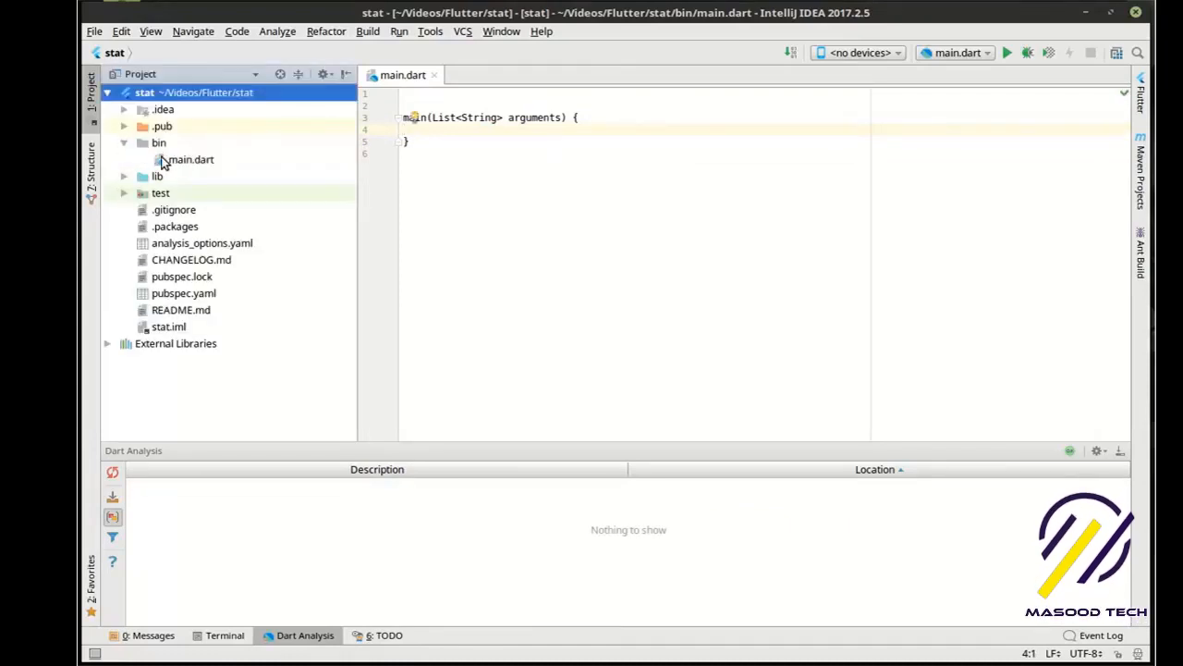
Step: Create a new Dart file named counter in the bin folder
right_click(159, 142)
mouse_move(188, 155)
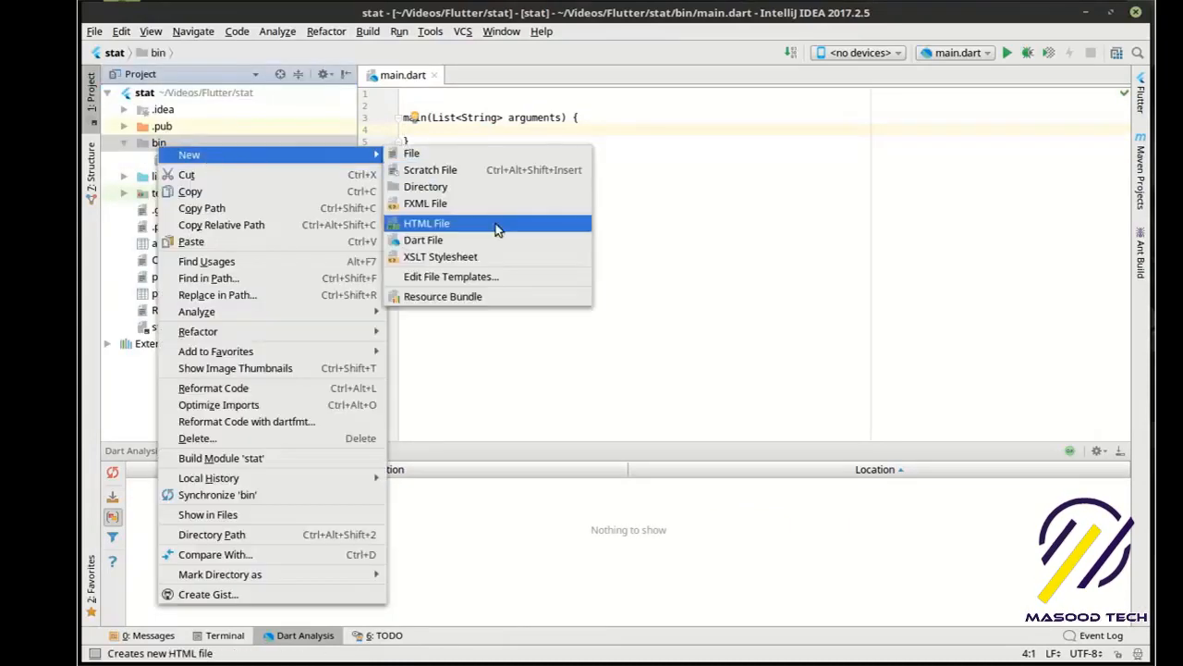
left_click(424, 240)
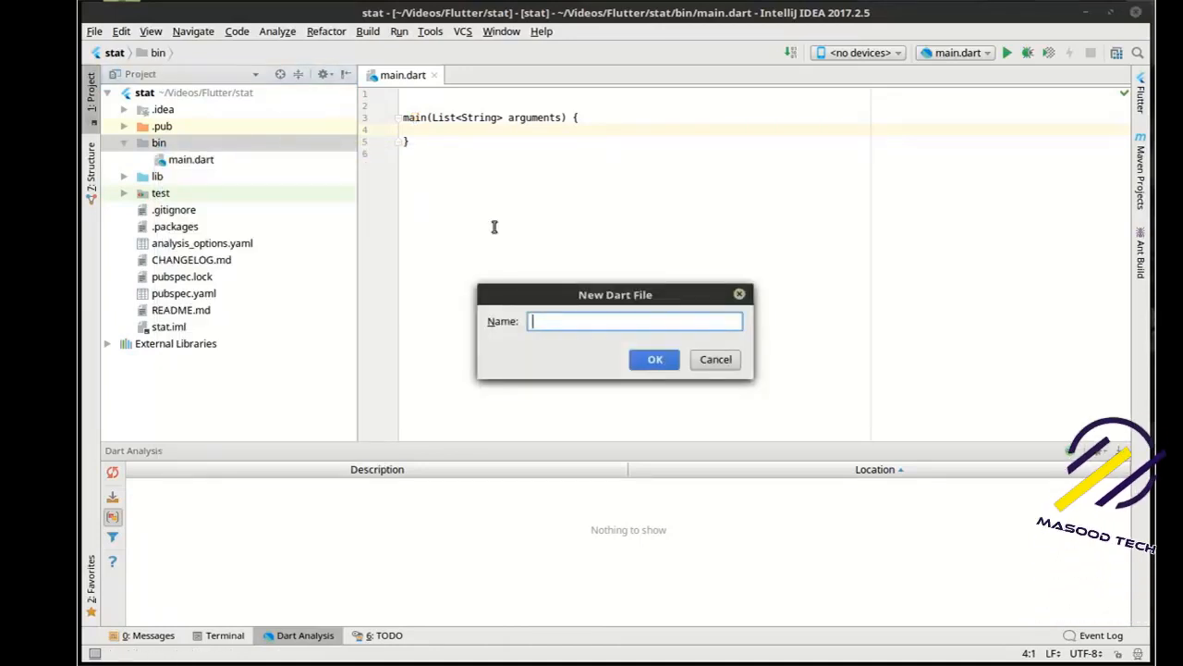
type("counter")
key("Return")
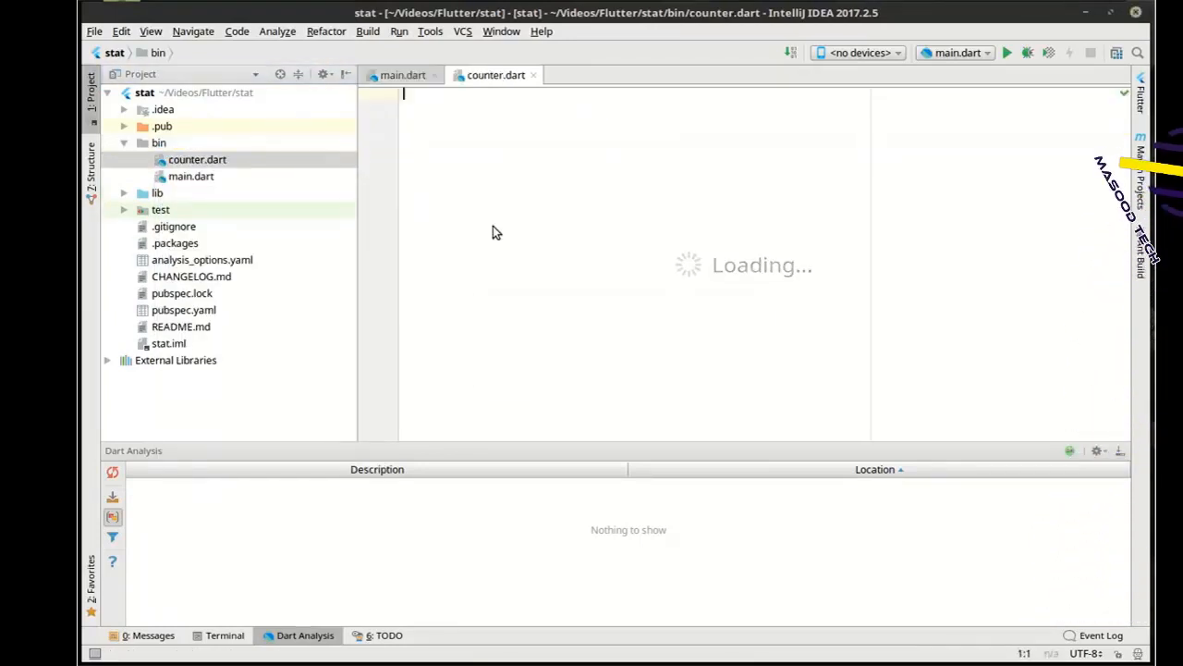
type("v")
Step: Write class counter containing the field 'static int _count = 0;'
key("BackSpace")
type("class co")
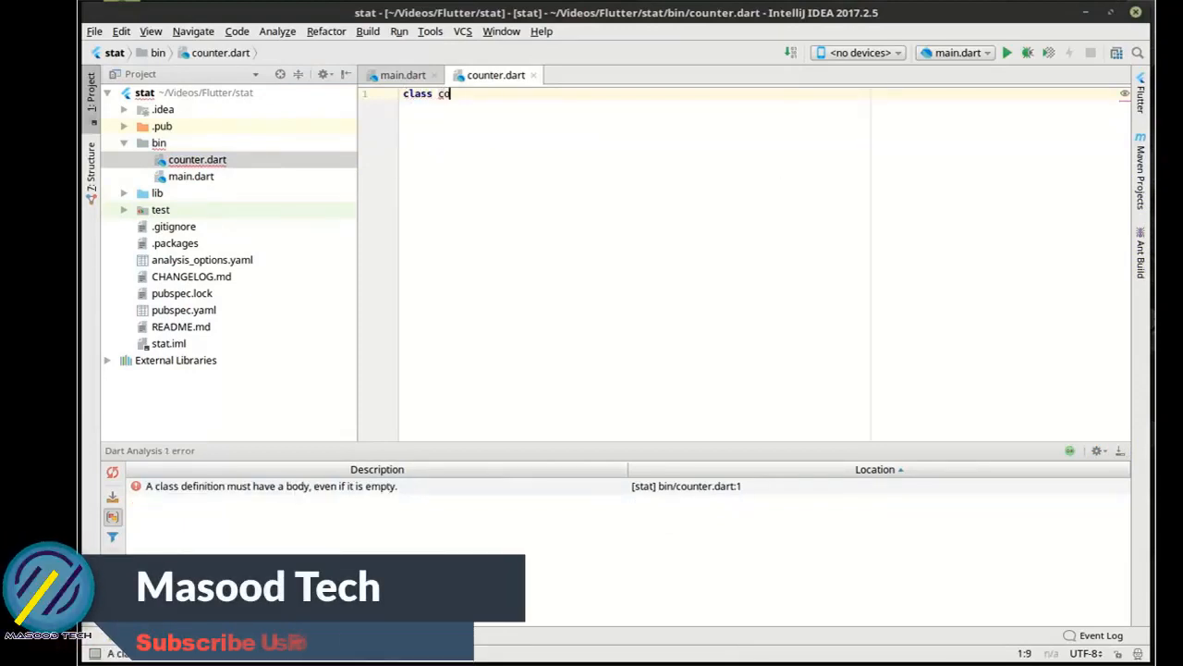
type("unter {")
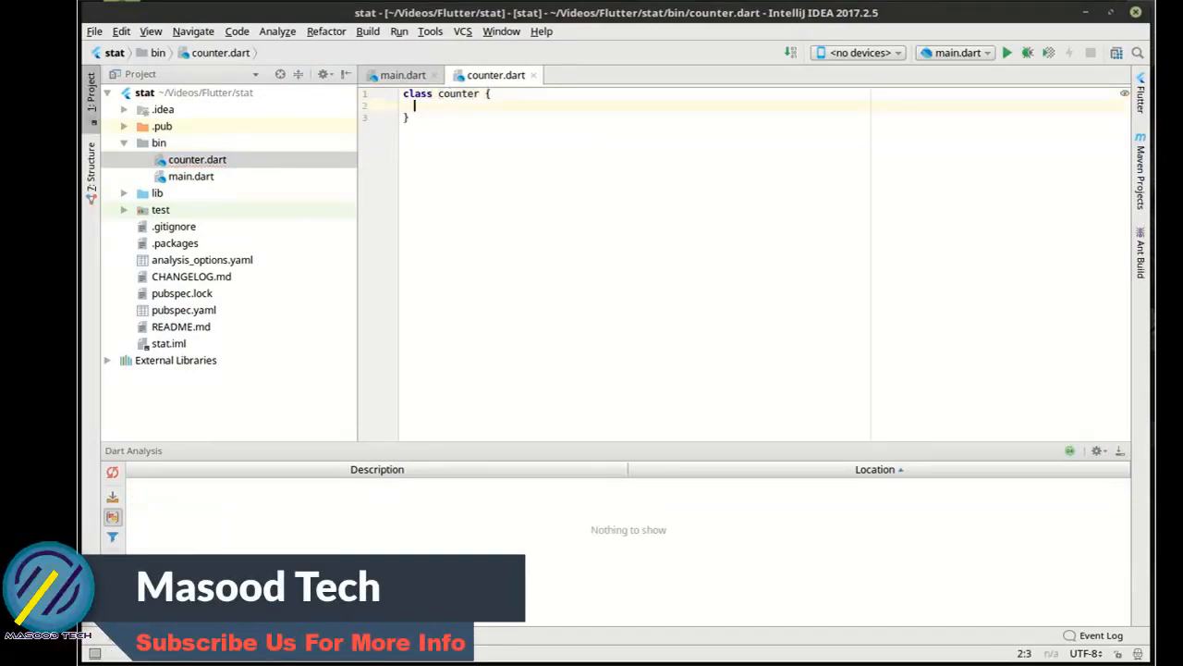
key("Return")
key("Return")
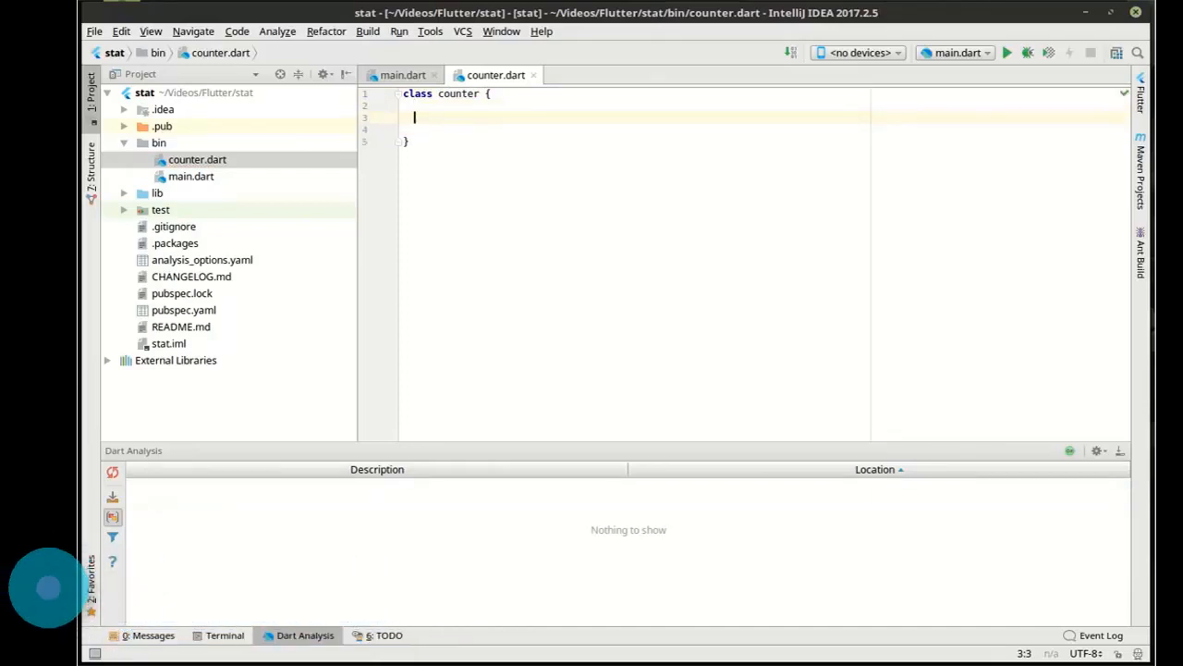
type("static int ")
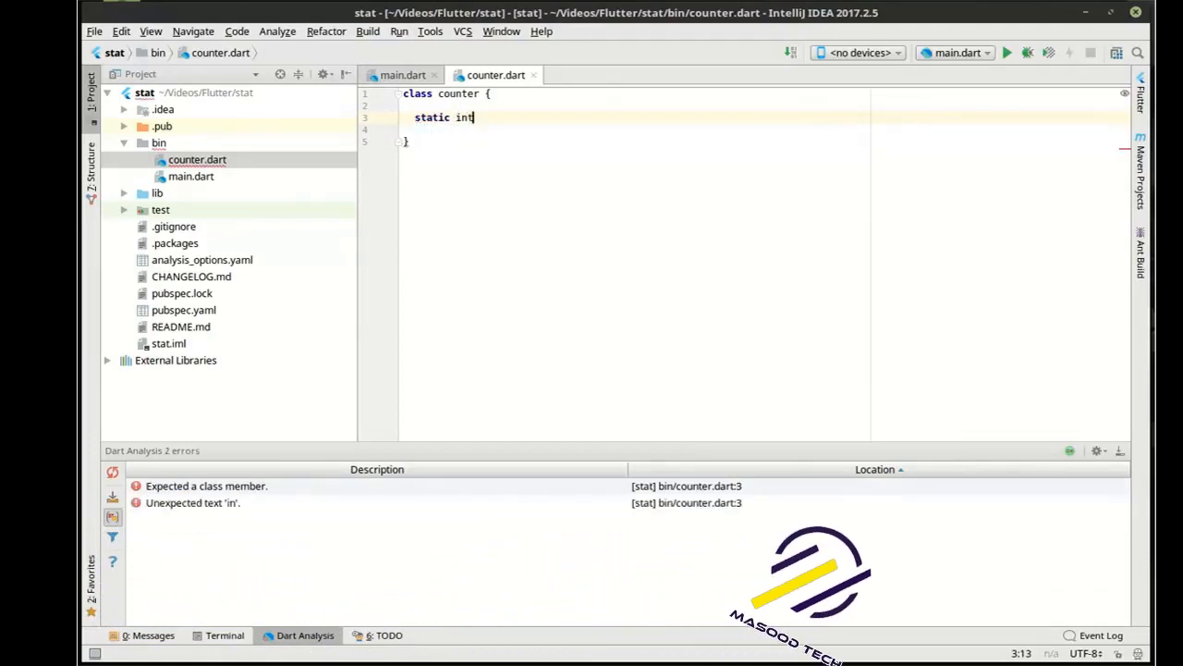
type("_count = ")
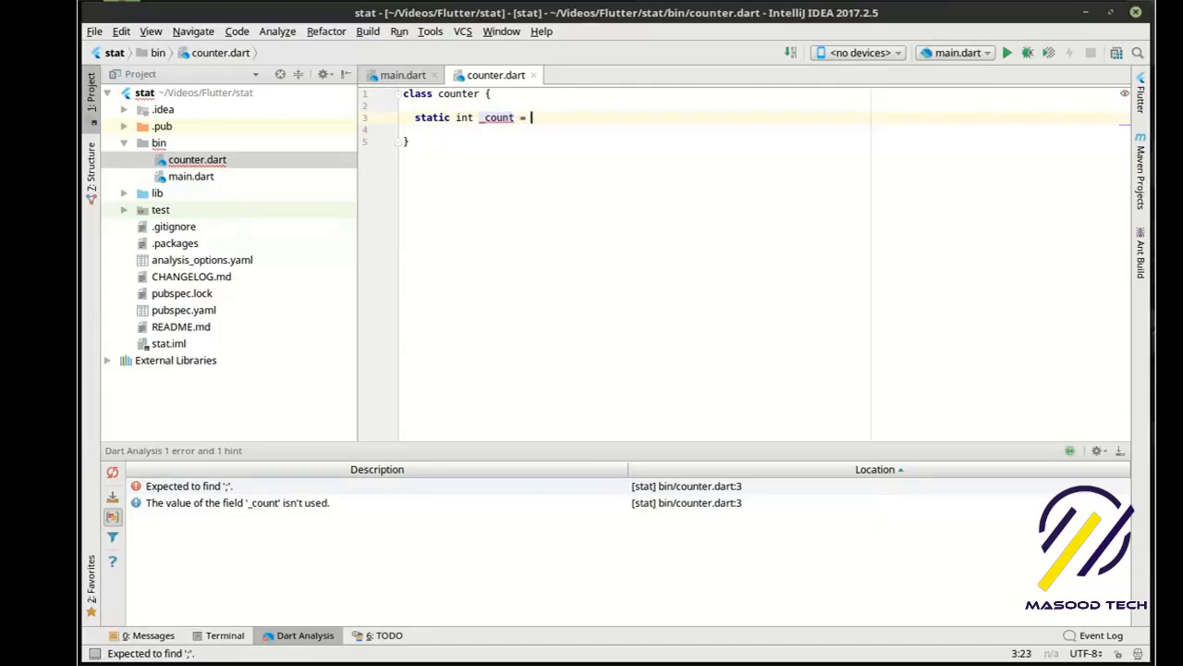
type("0;")
key("Return")
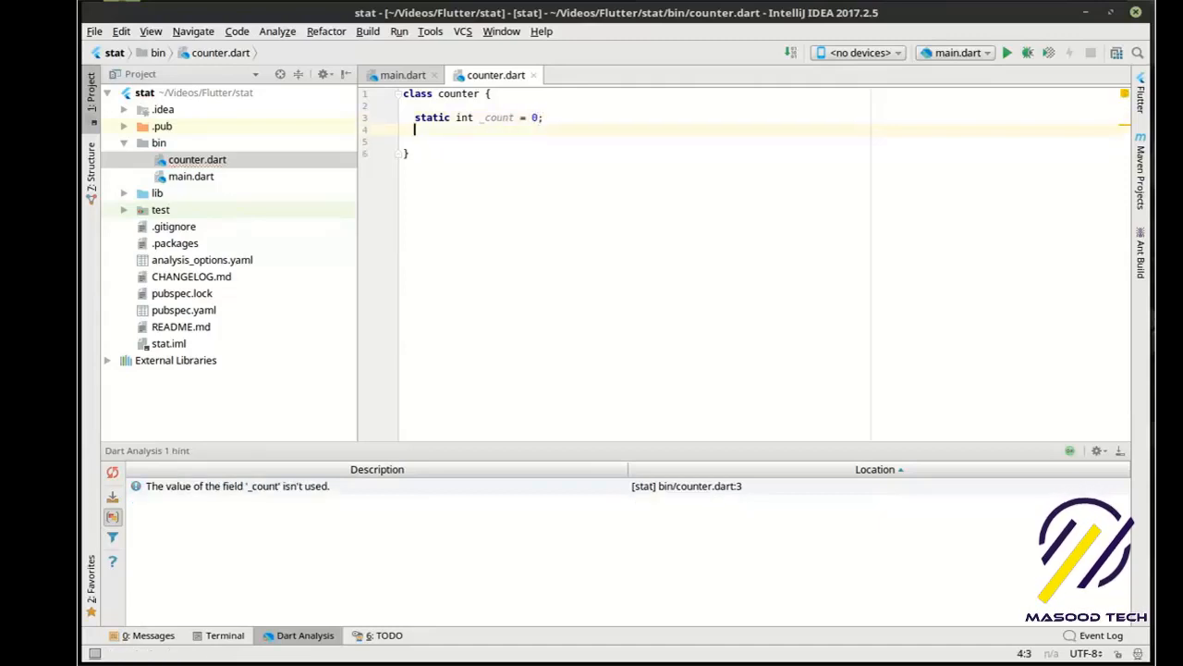
double_click(431, 118)
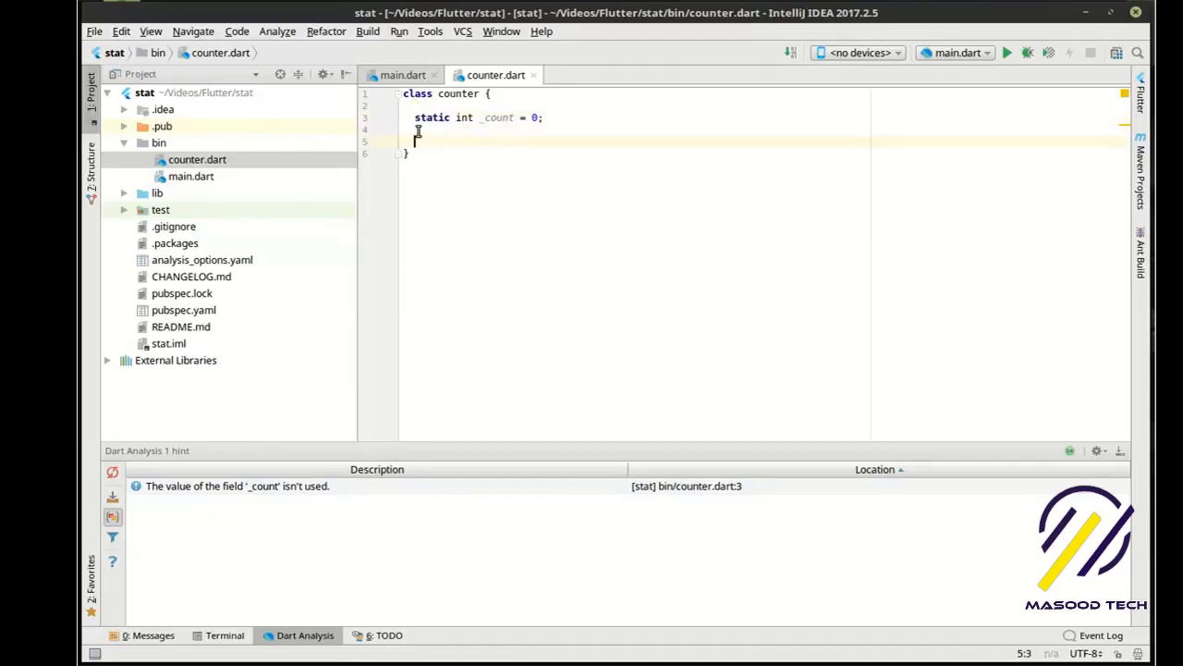
left_click(453, 152)
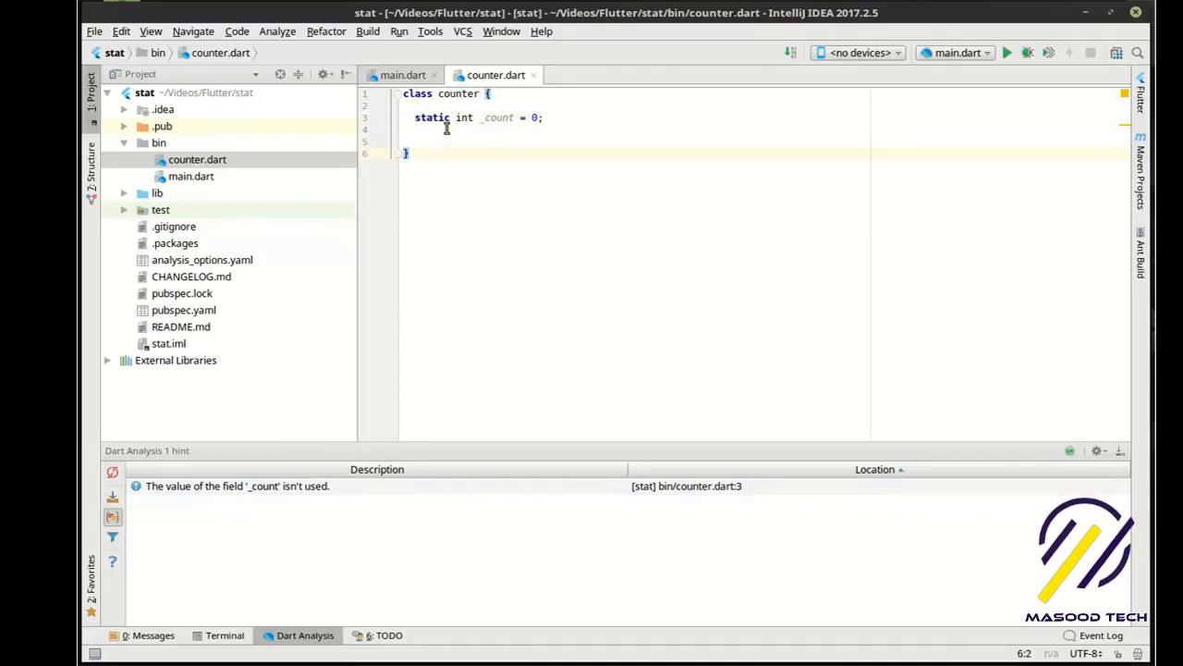
left_click(445, 129)
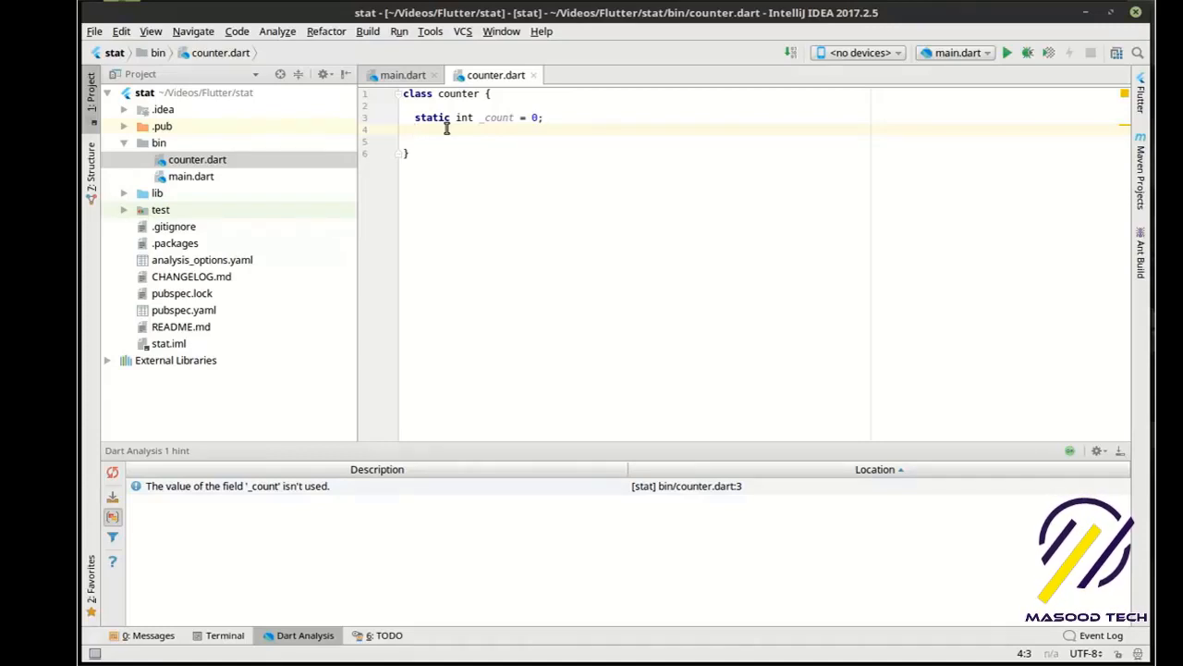
type("int")
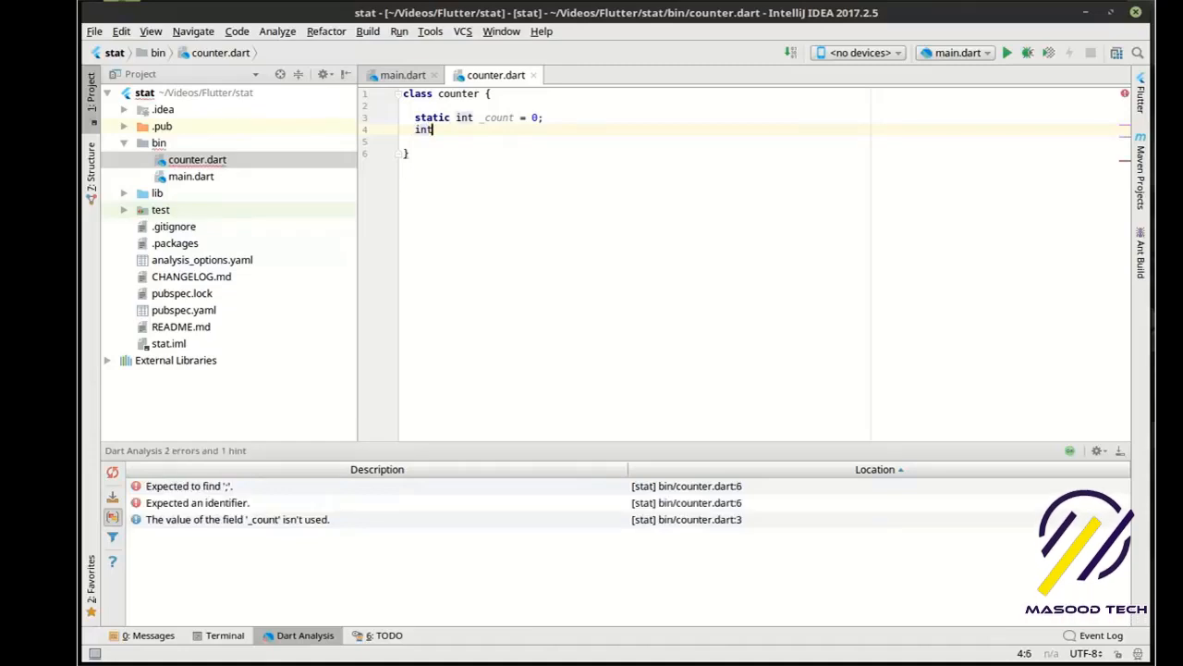
type(" get ")
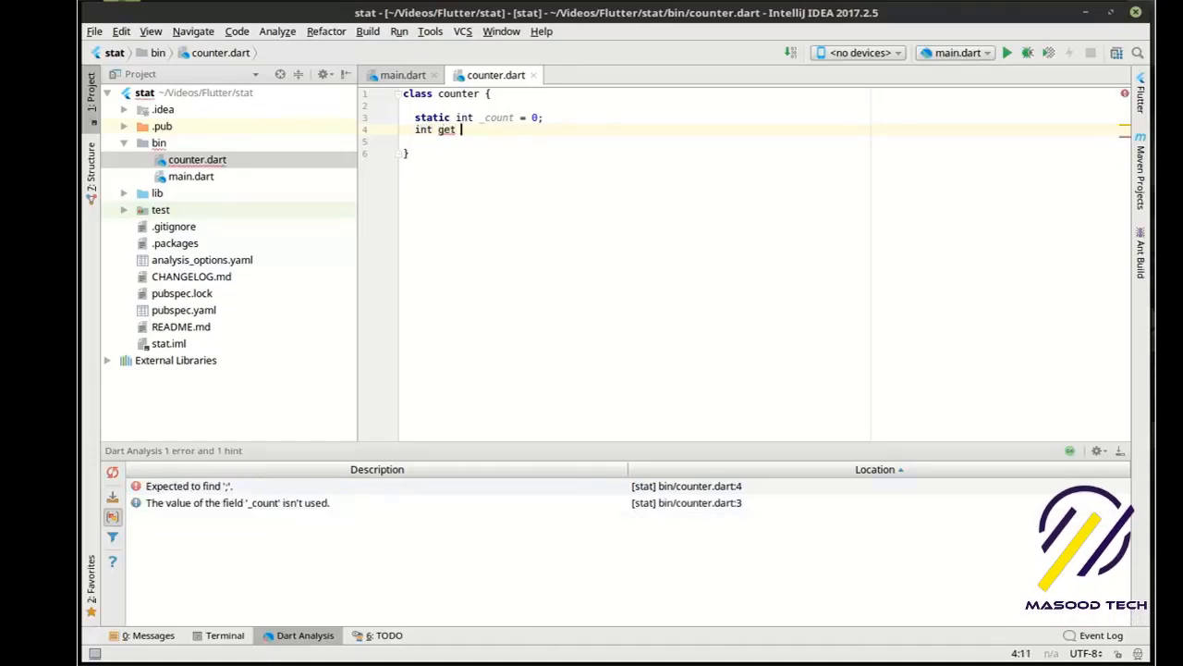
type("count")
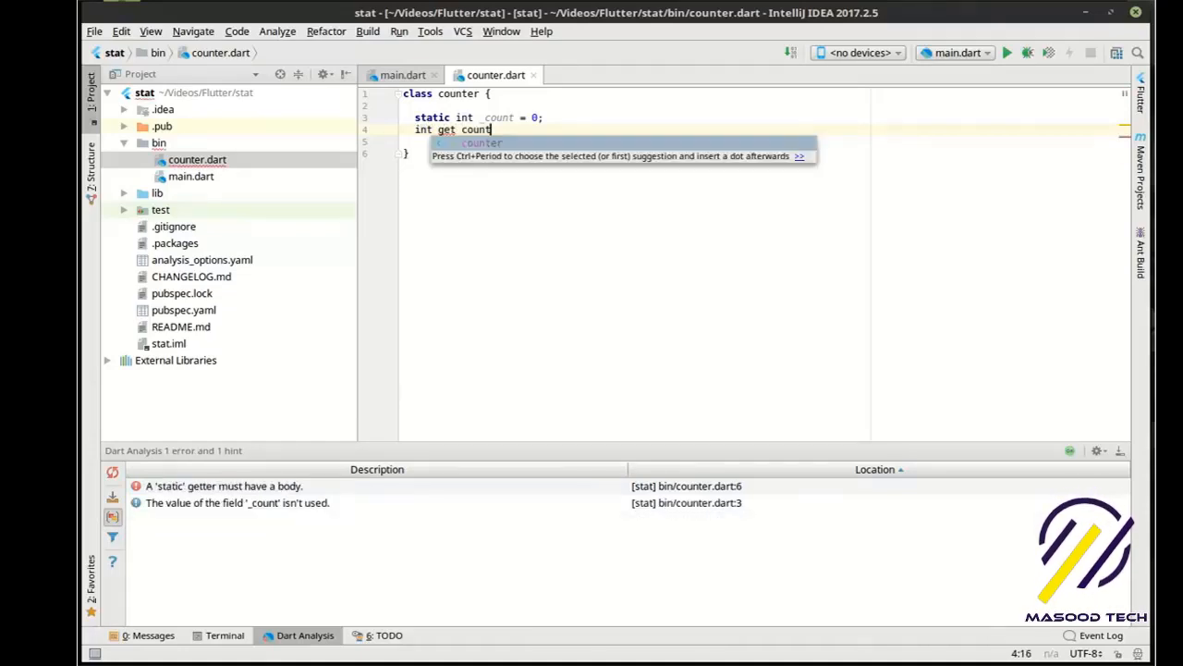
type(" => ")
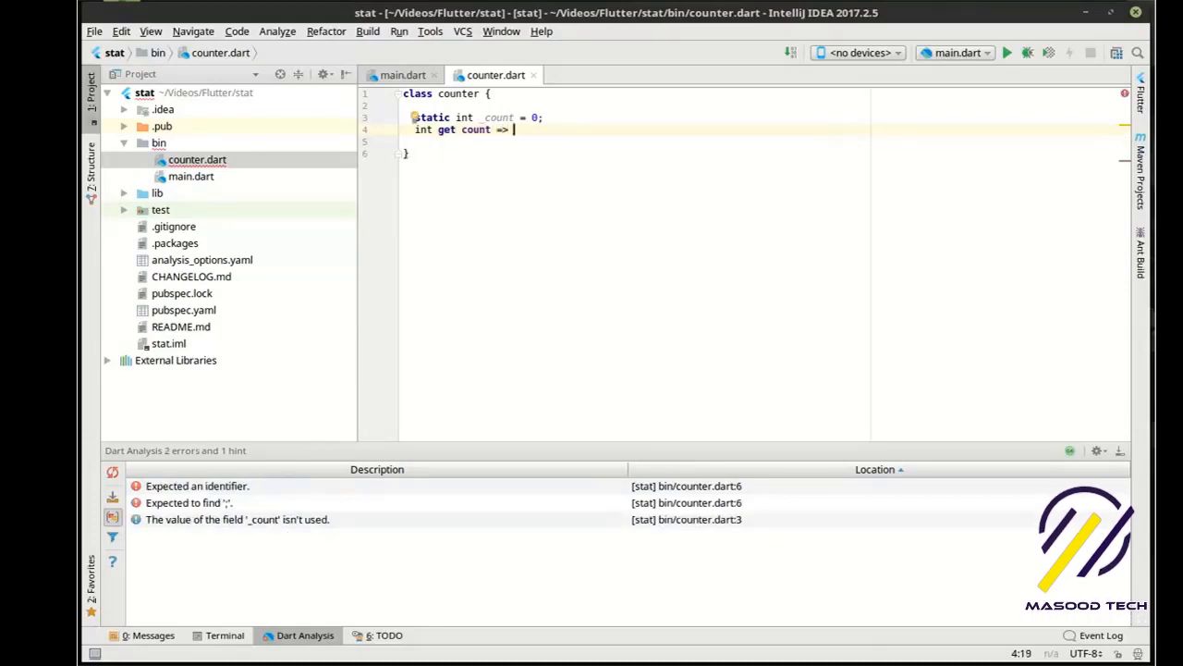
type("_count;")
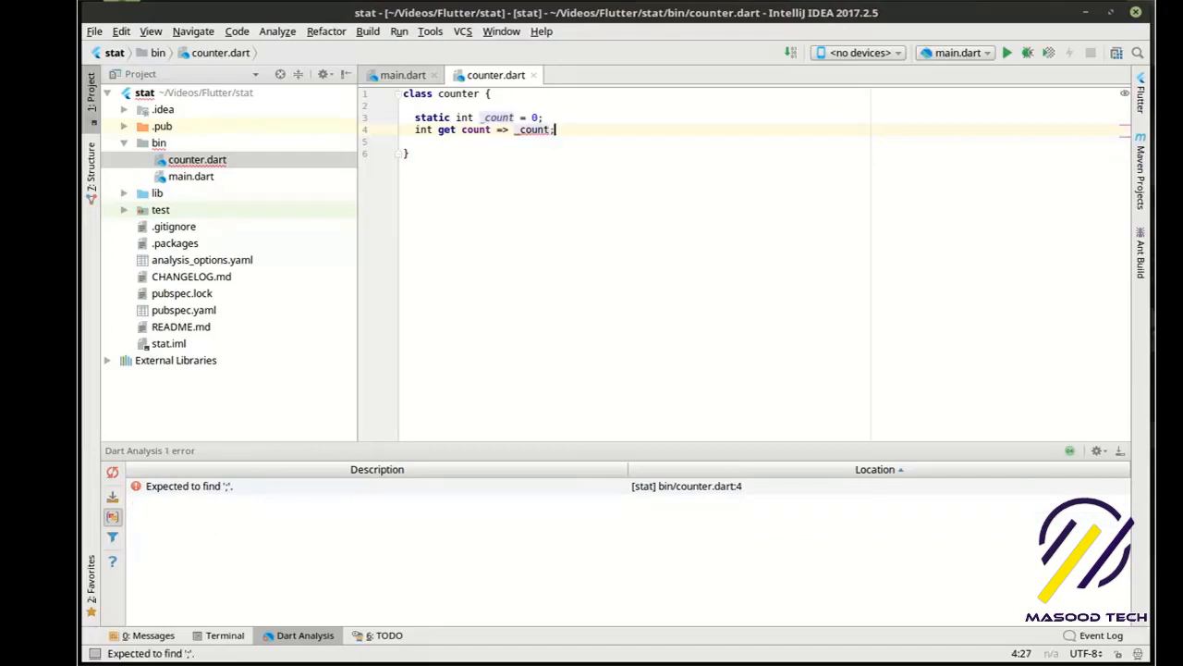
Step: Add a count getter and a setter '=> _count = value;', pointing out _count and static
key("Return")
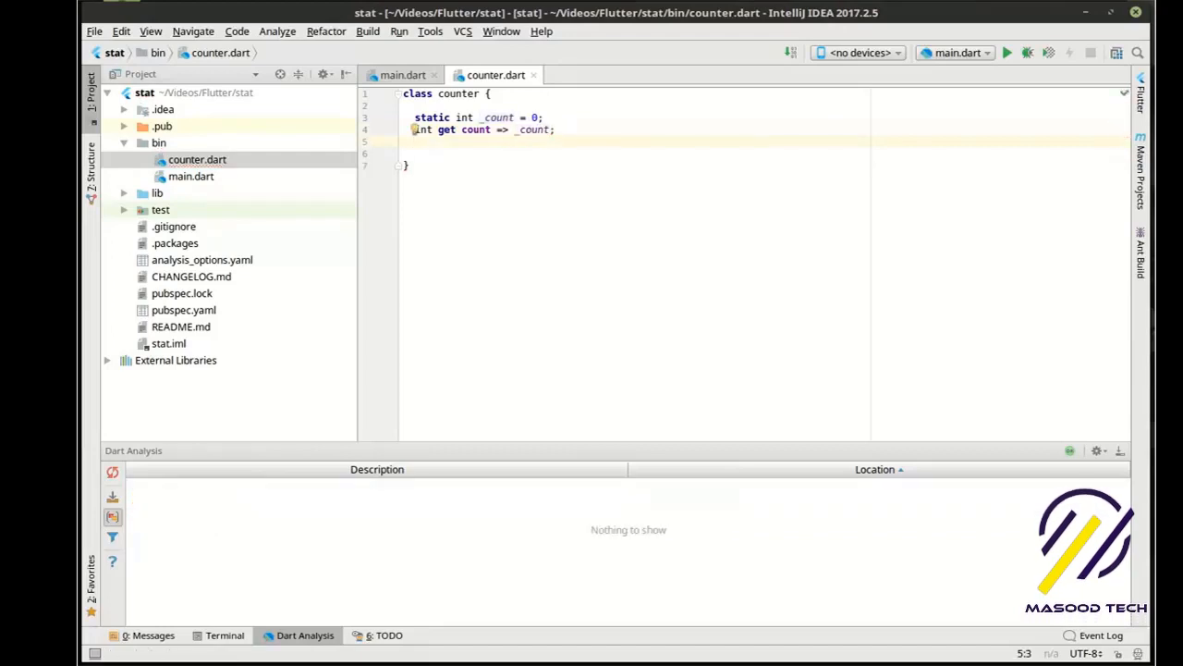
type("void set ")
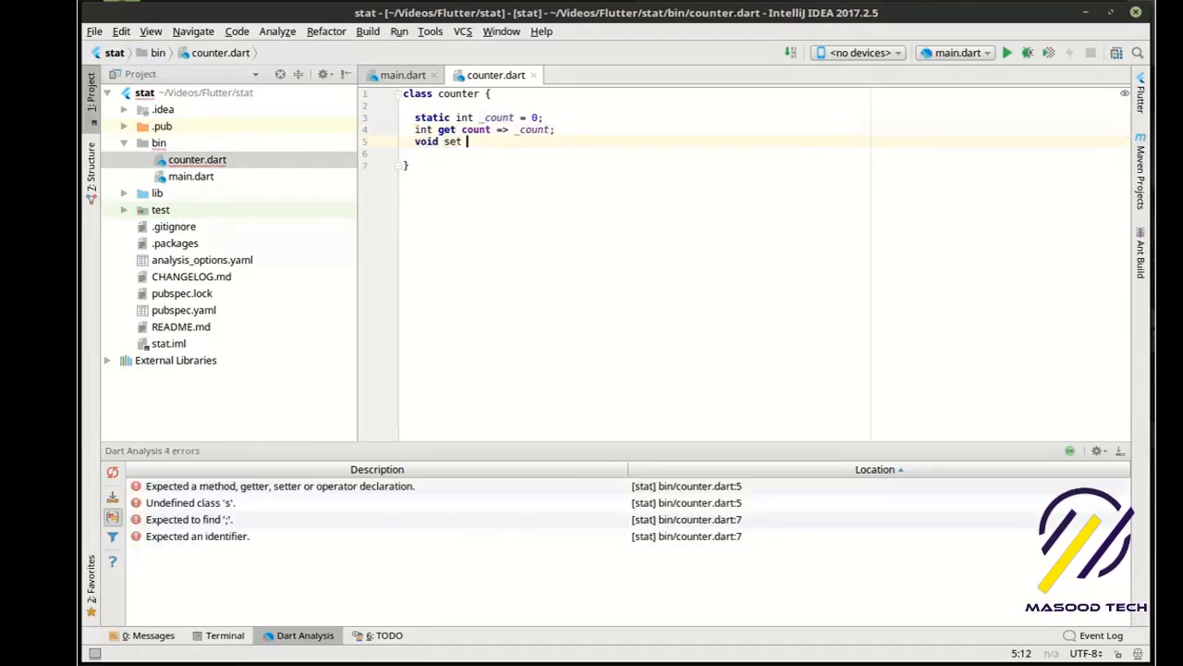
type("count")
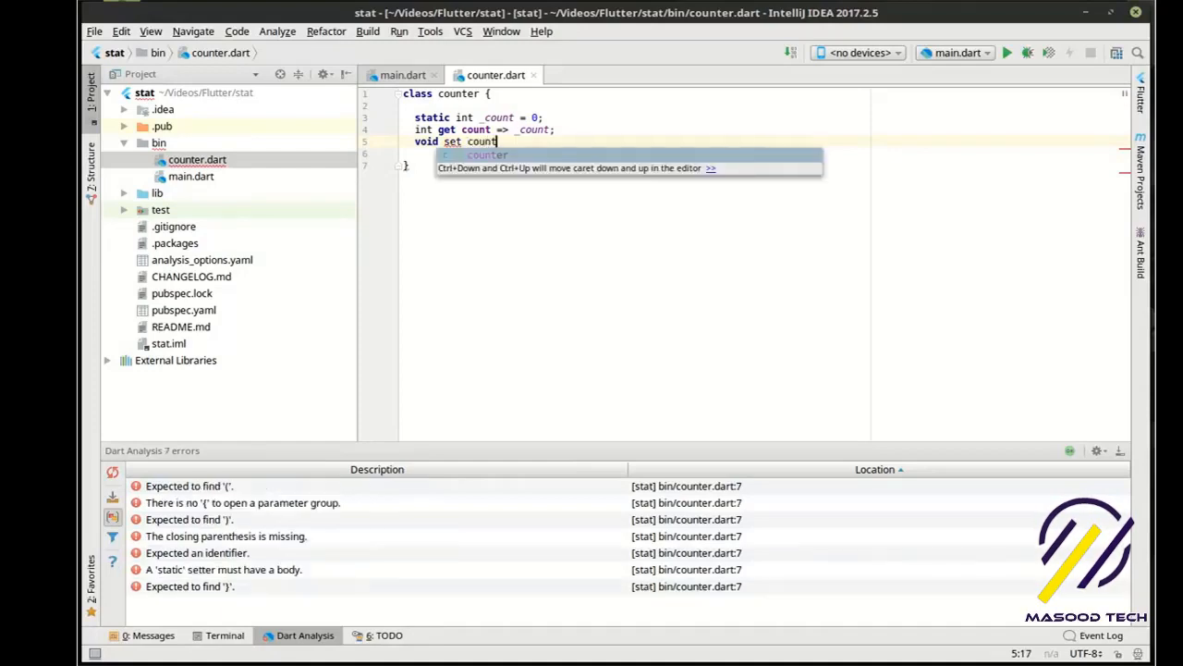
type("(v")
key("BackSpace")
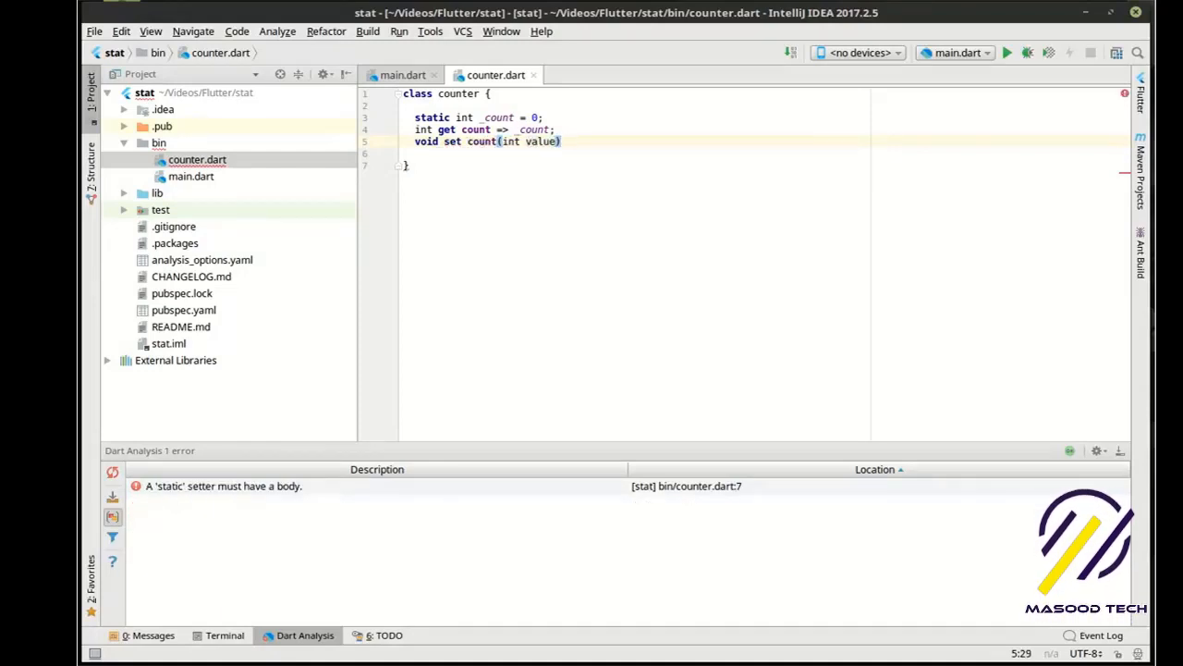
type("=> _count")
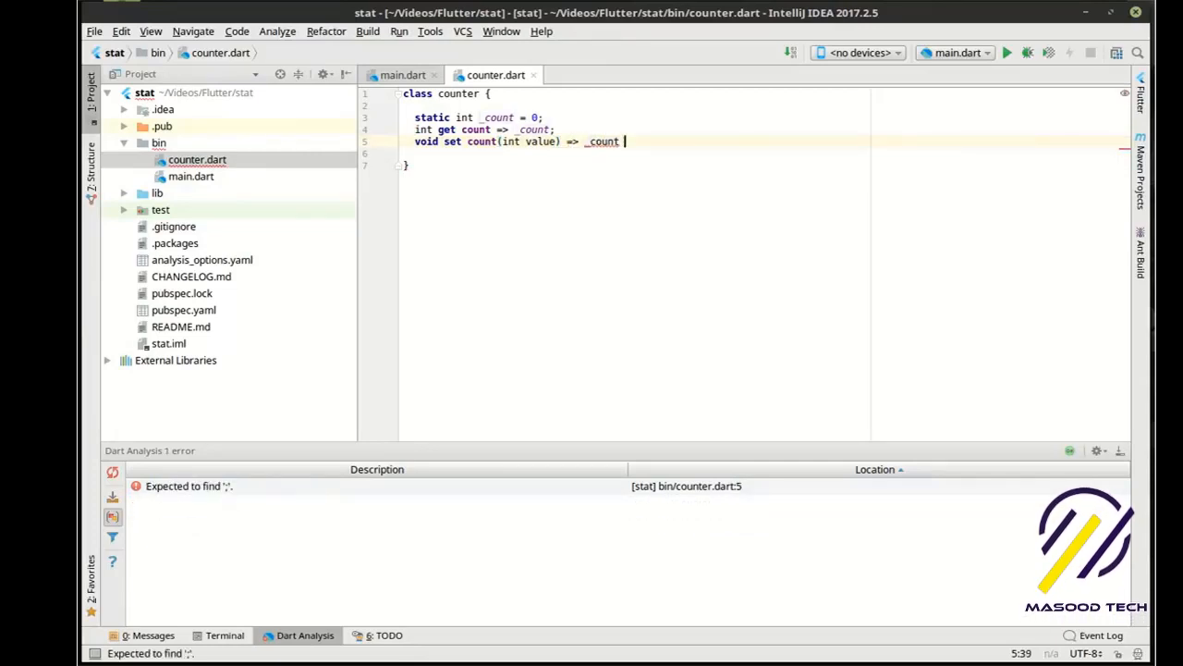
type(" = value;")
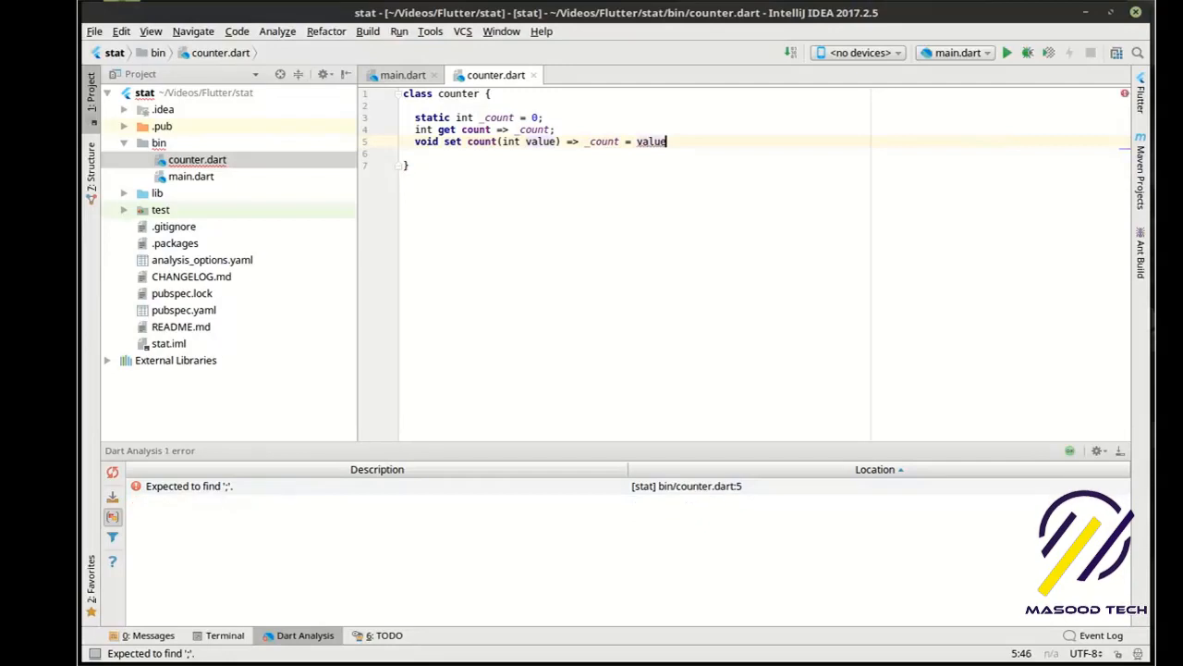
key("Return")
key("Return")
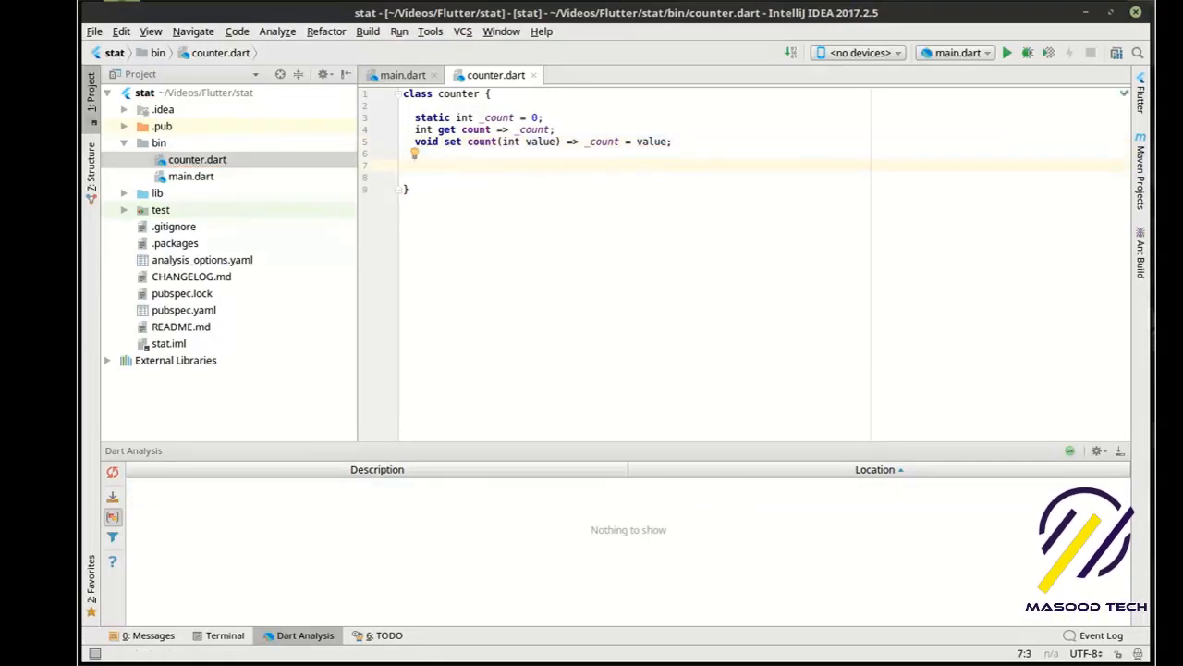
double_click(499, 117)
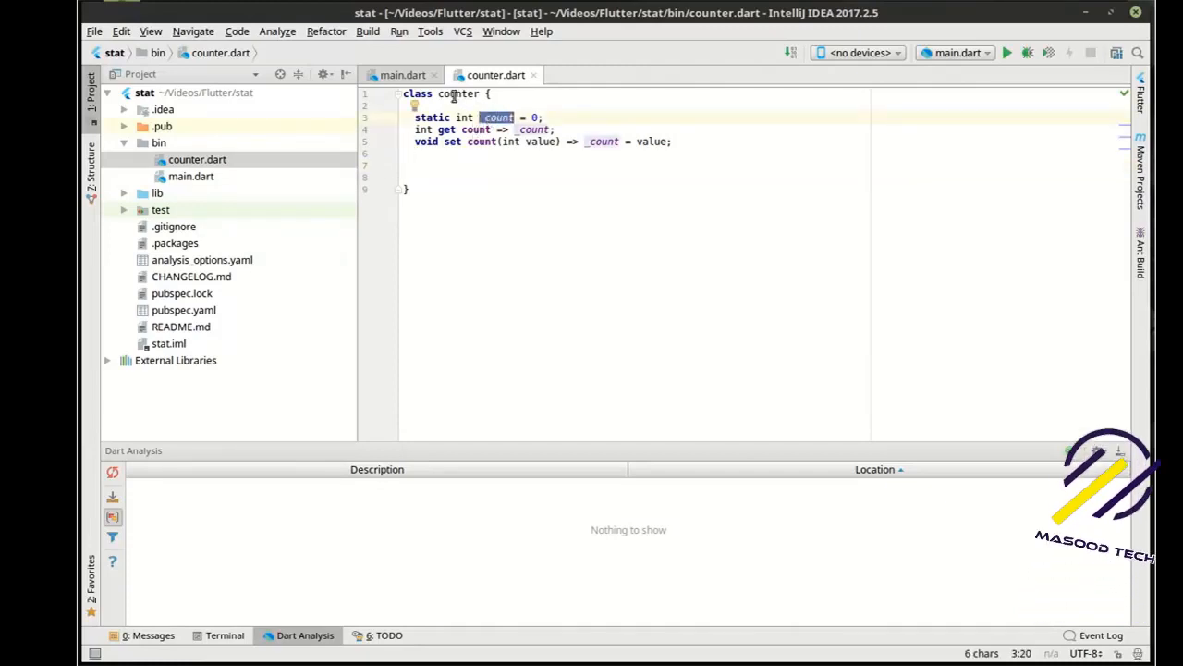
double_click(432, 117)
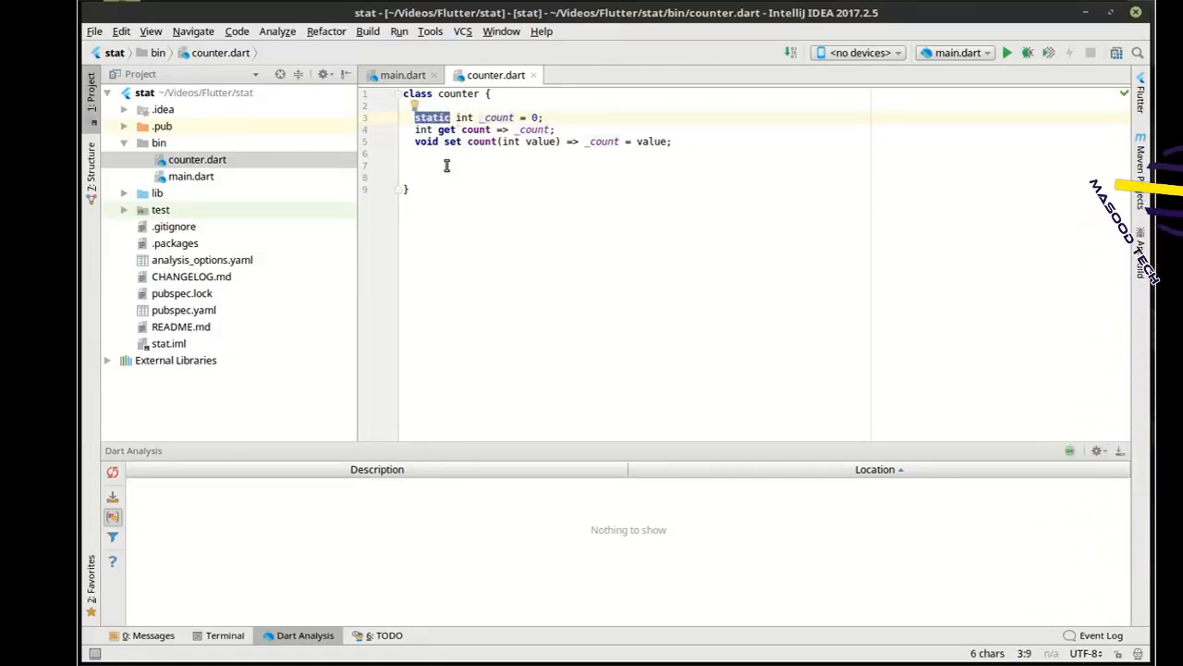
left_click(446, 164)
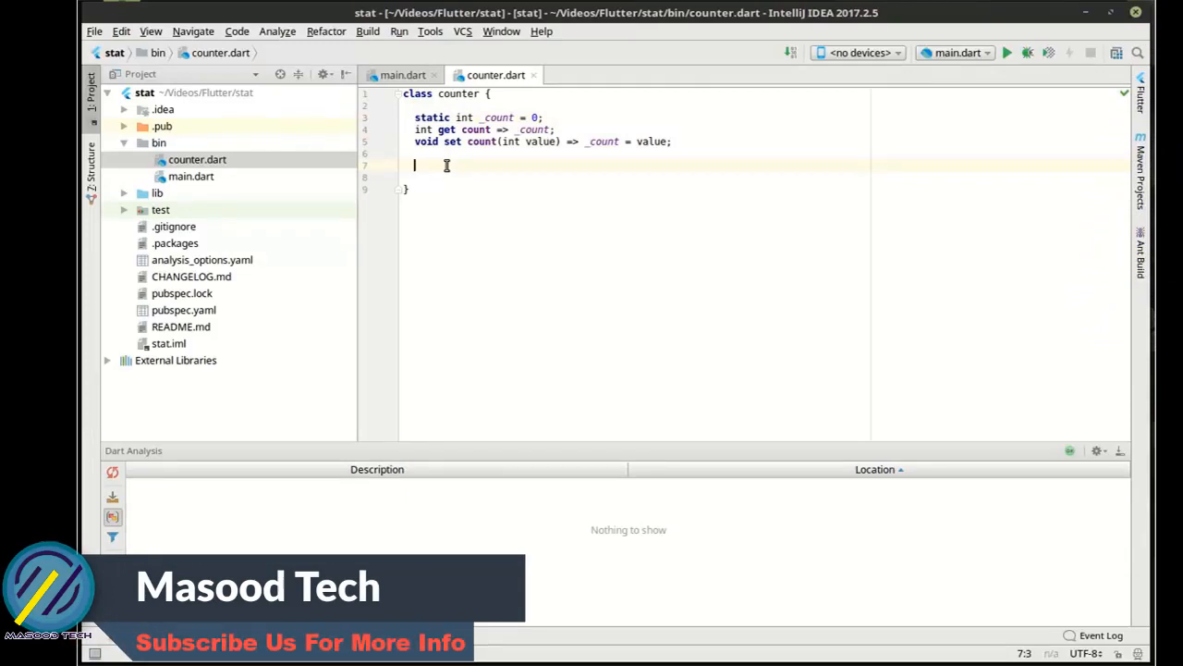
type("static ")
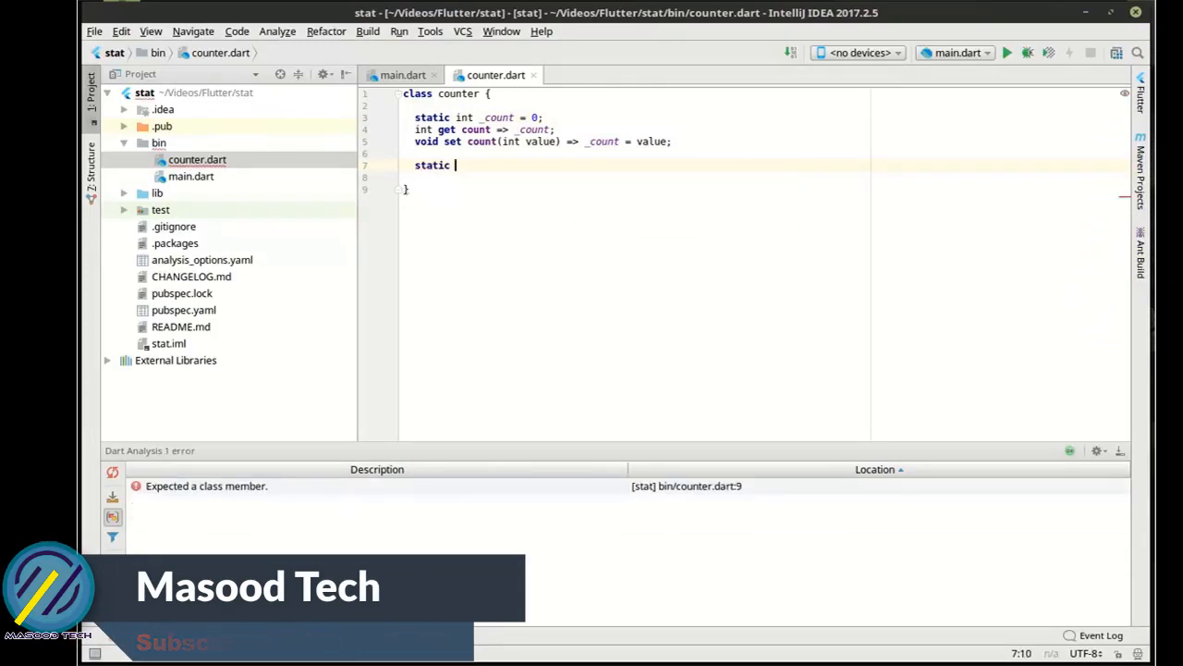
type("vo")
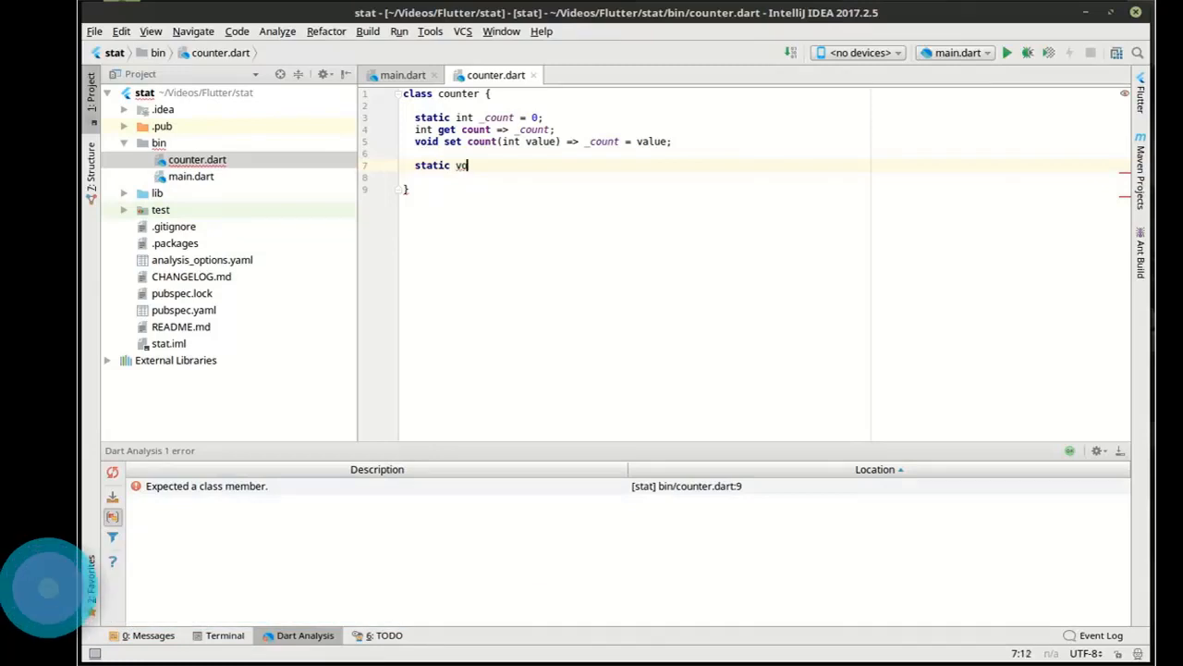
type("id increase")
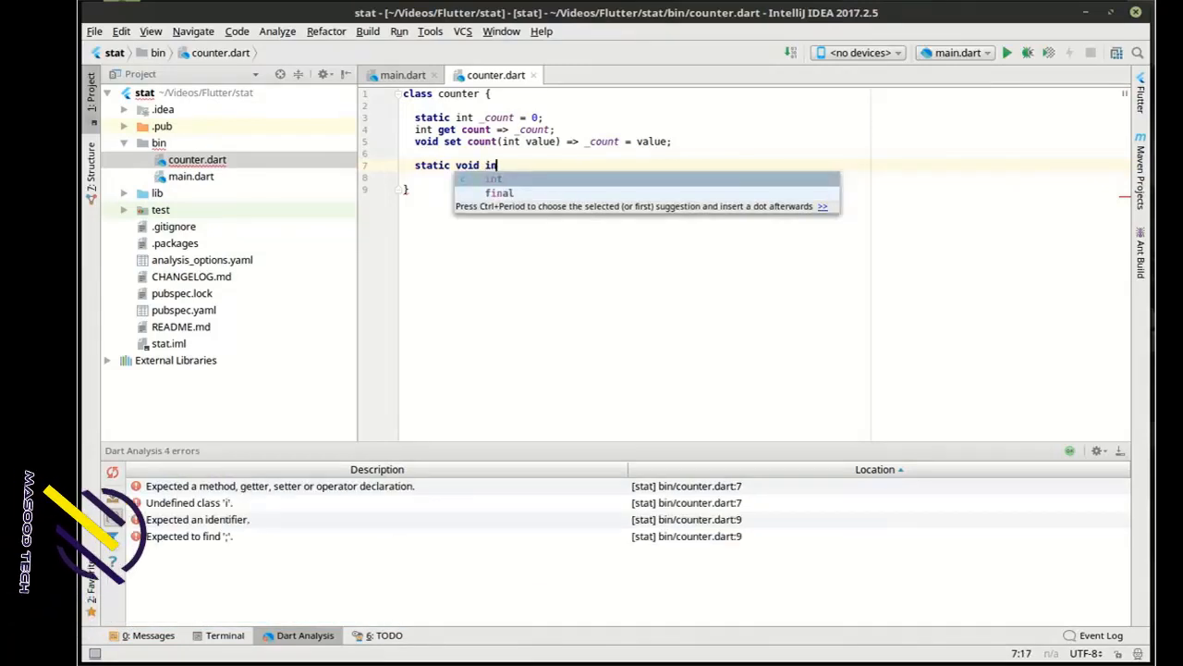
type("() ")
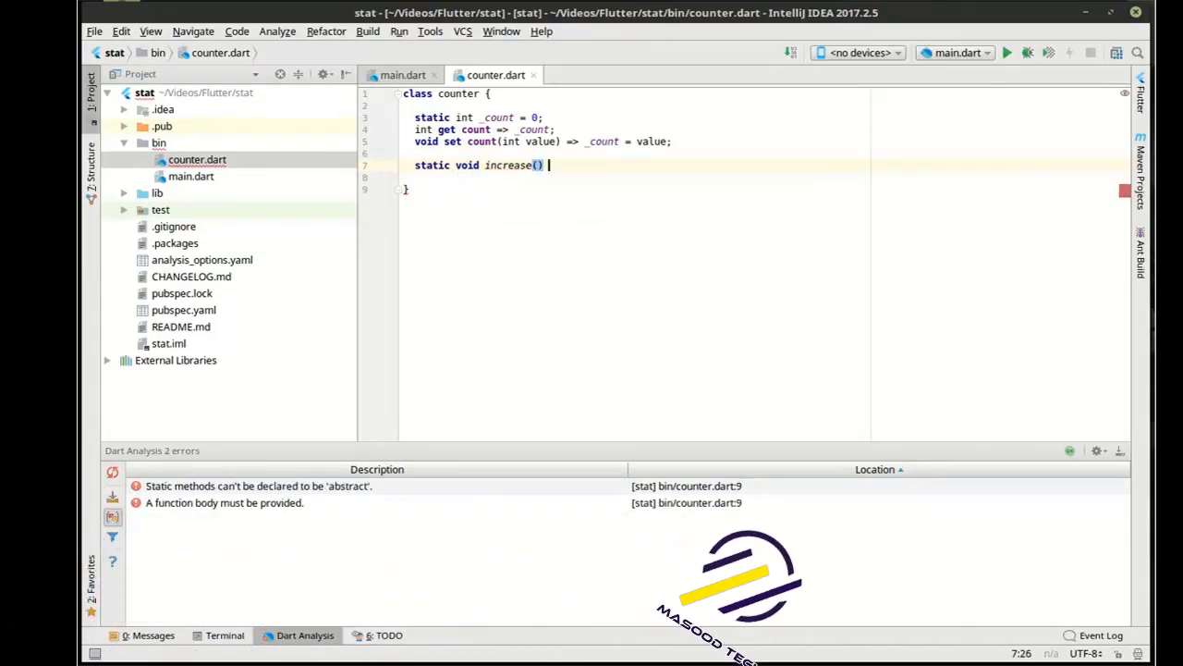
type("=> ")
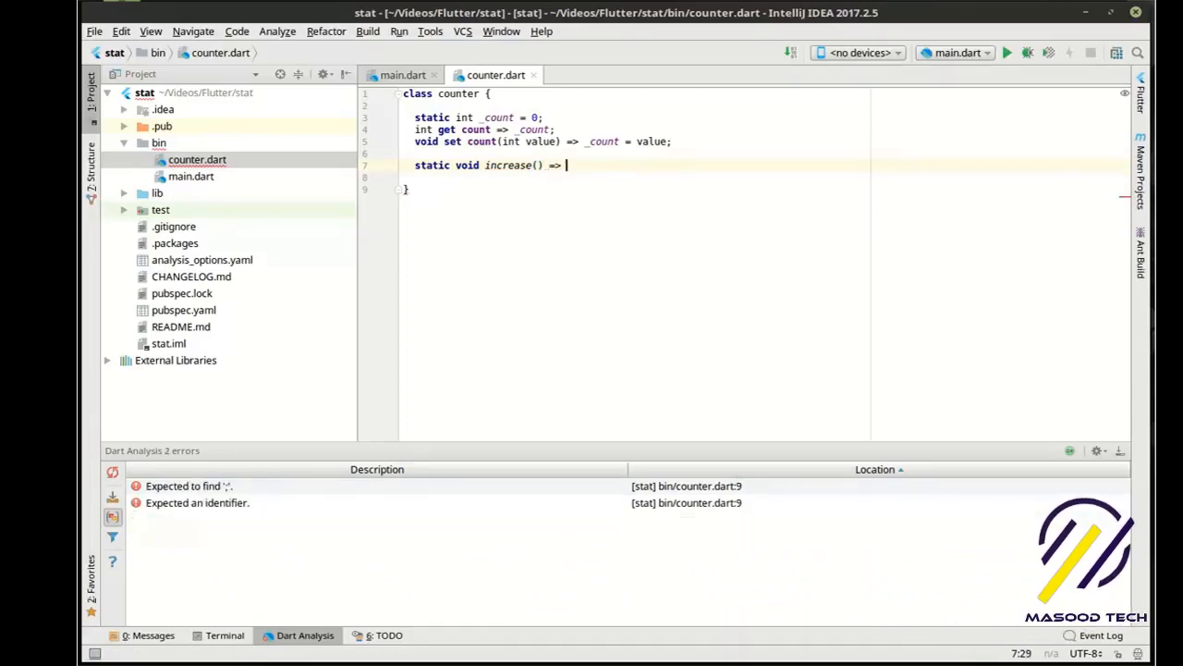
type("_count")
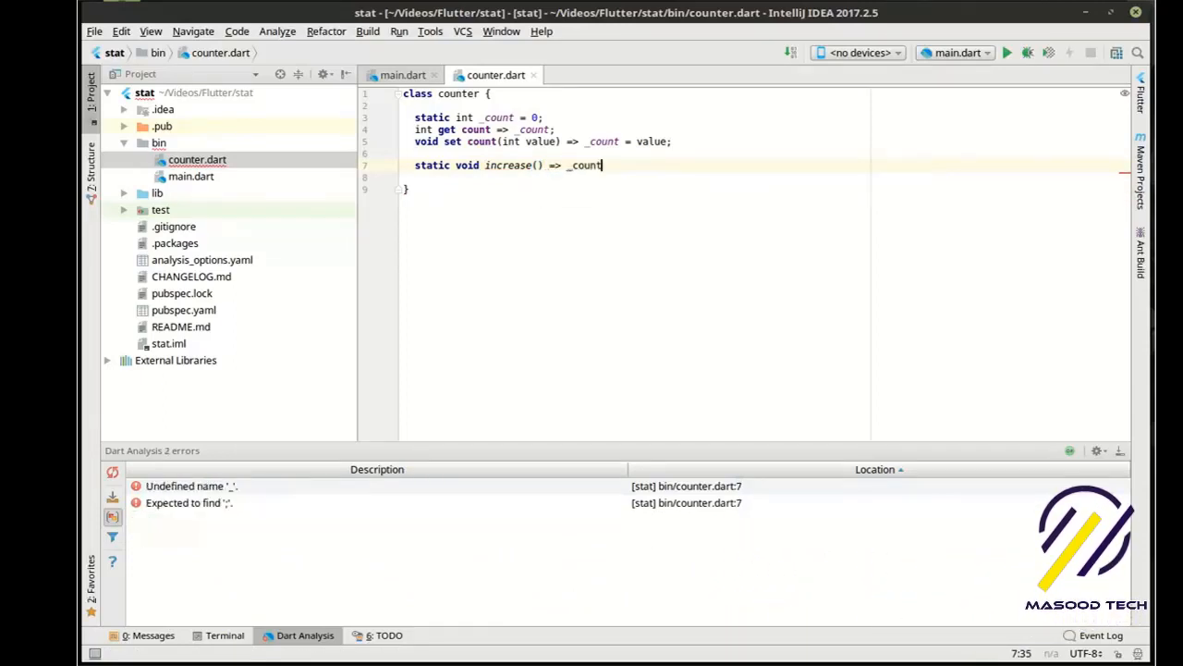
type("++;")
Step: Add 'static void increase() => _count++;' and 'static void decrease() => _count--;'
key("Return")
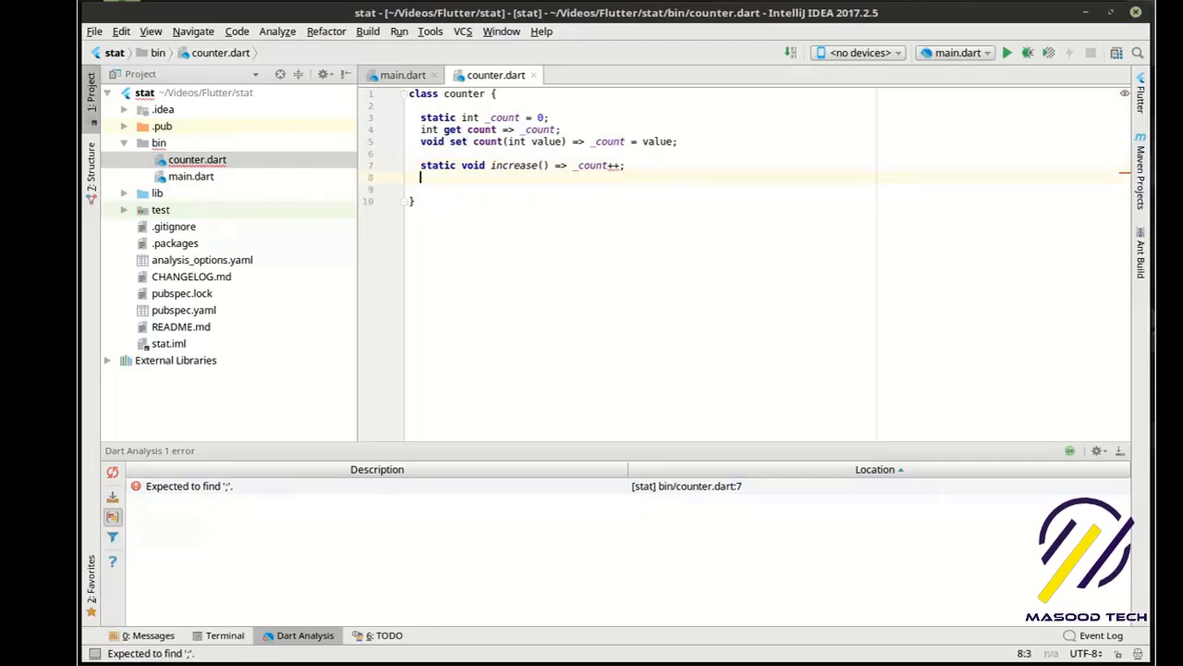
type("static void decre")
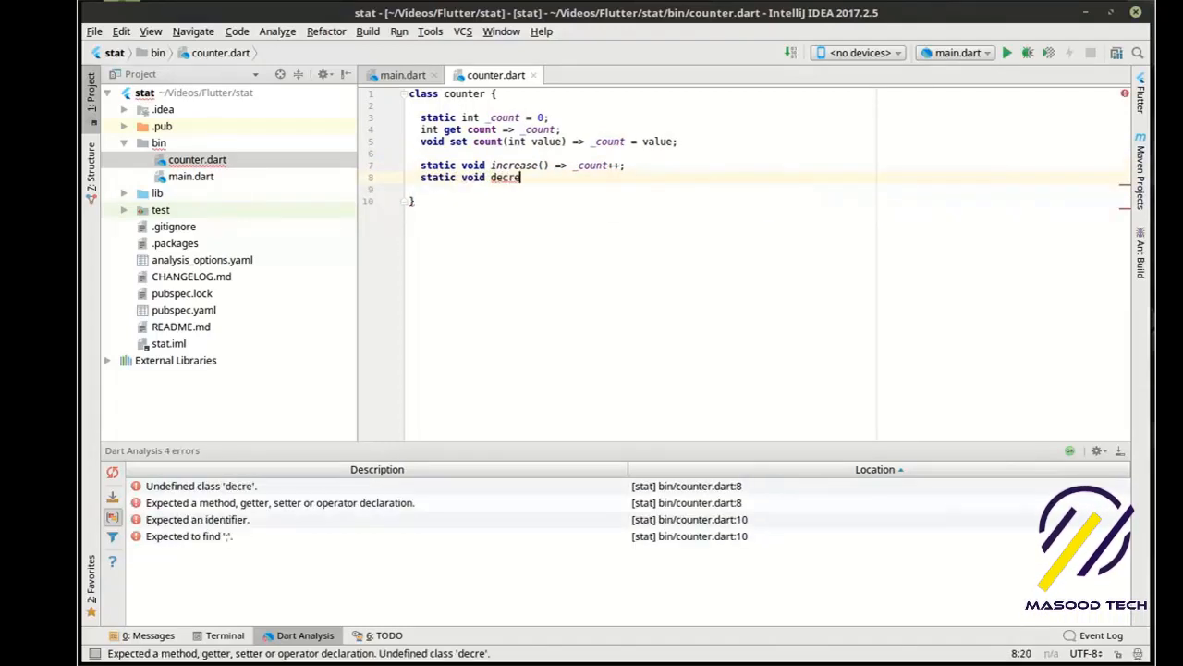
type("ase() =>")
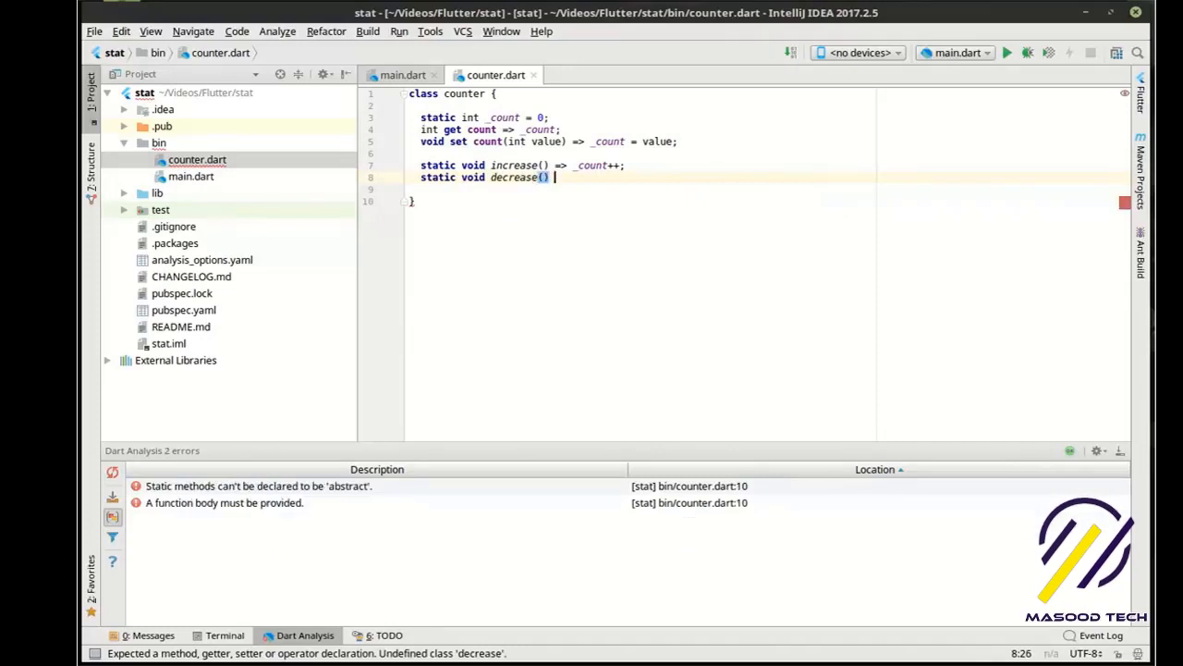
type(" _co")
key("BackSpace")
key("BackSpace")
key("BackSpace")
type("_coun")
key("BackSpace")
key("BackSpace")
key("BackSpace")
type("ount")
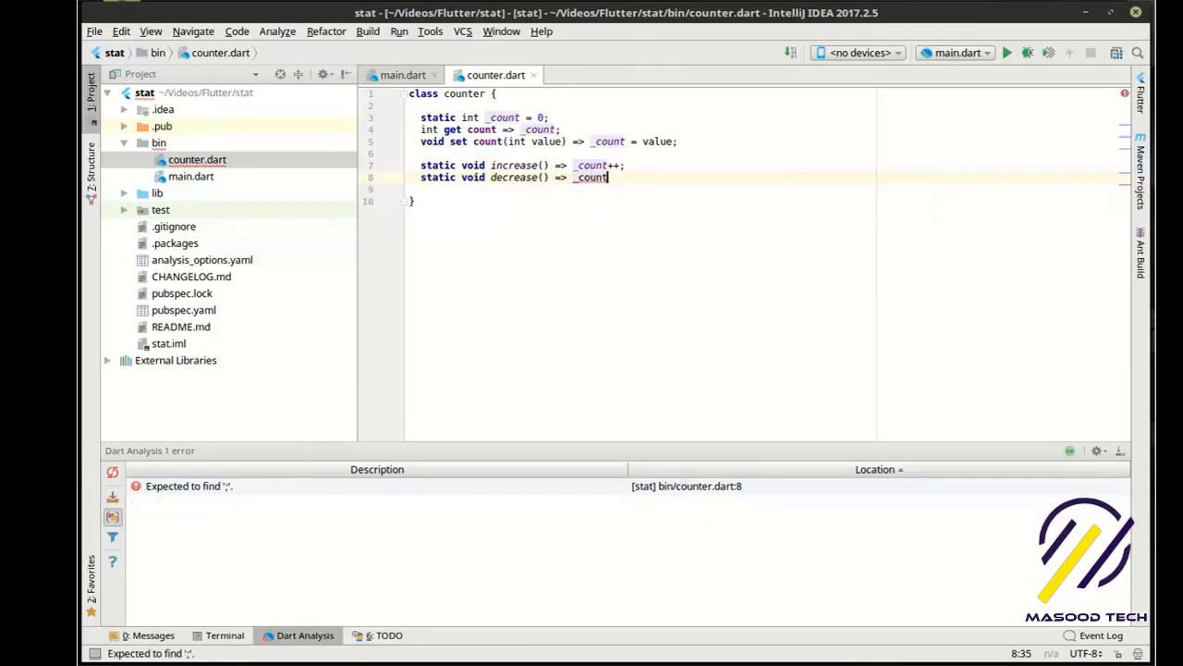
type("--")
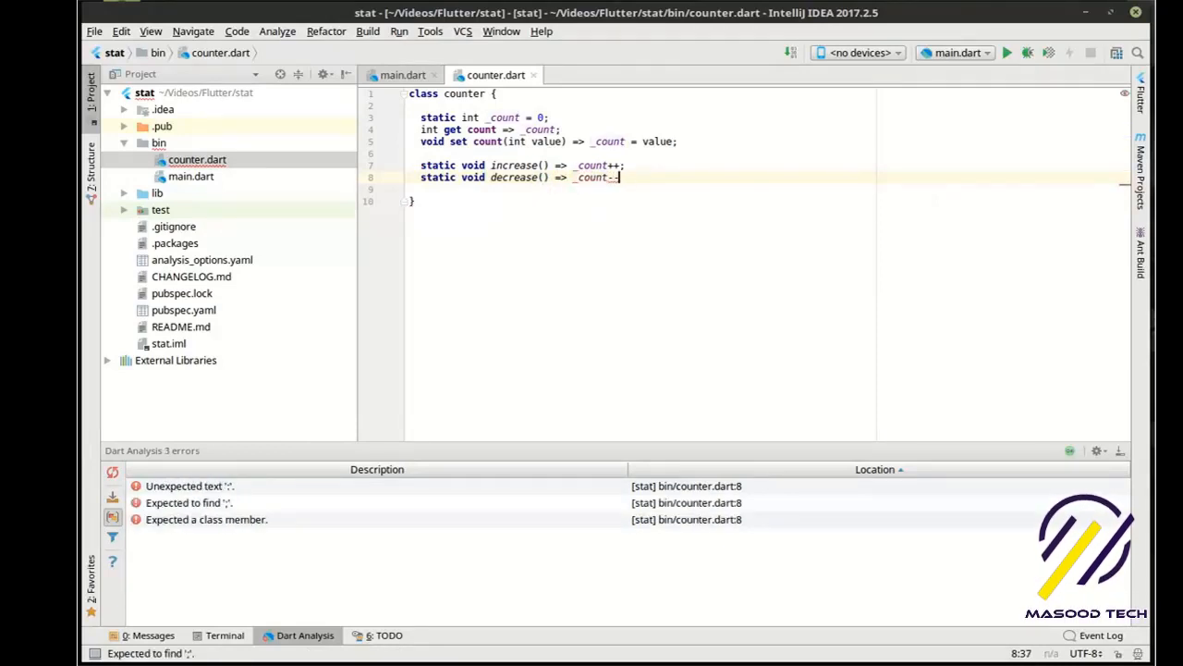
Step: Add non-static 'void addTen() => _count += 10;' and 'void removeTen() => _count -= 10;'
key("Return")
key("Return")
type("v")
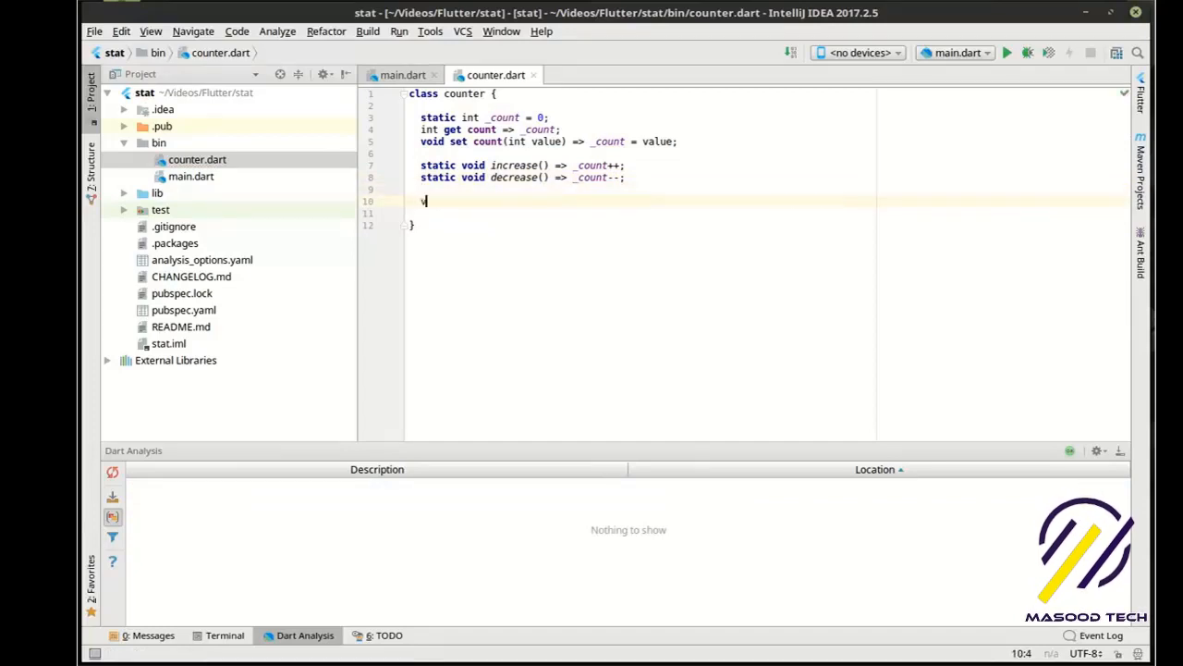
type("oid addTen()")
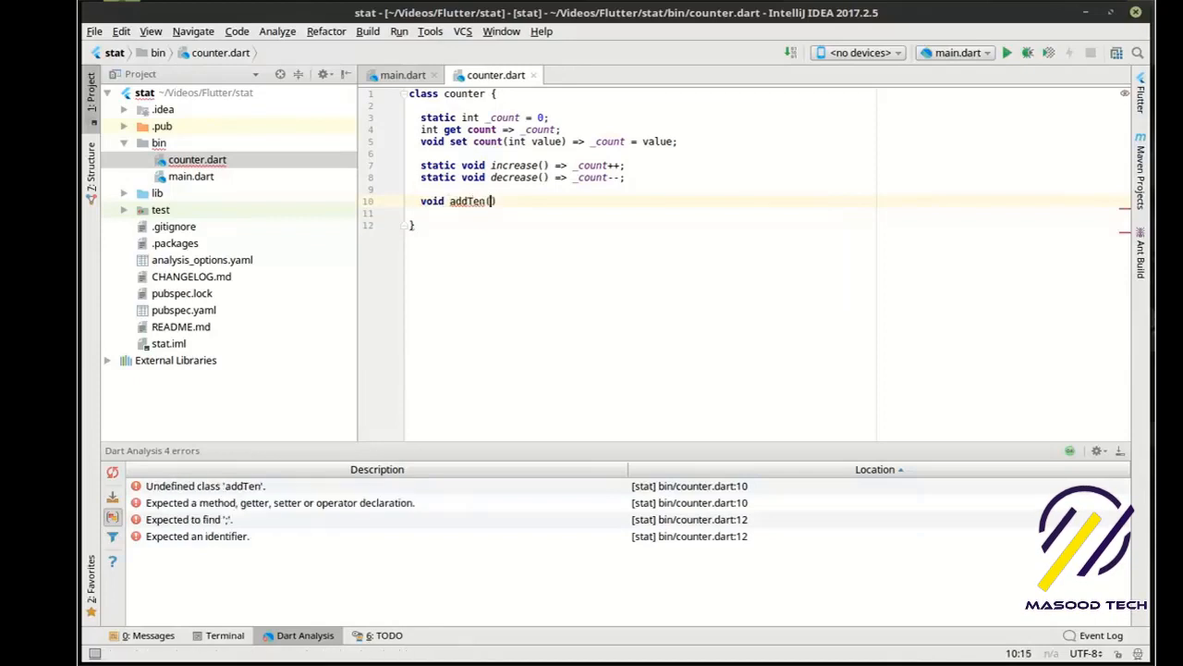
type(" {")
key("Return")
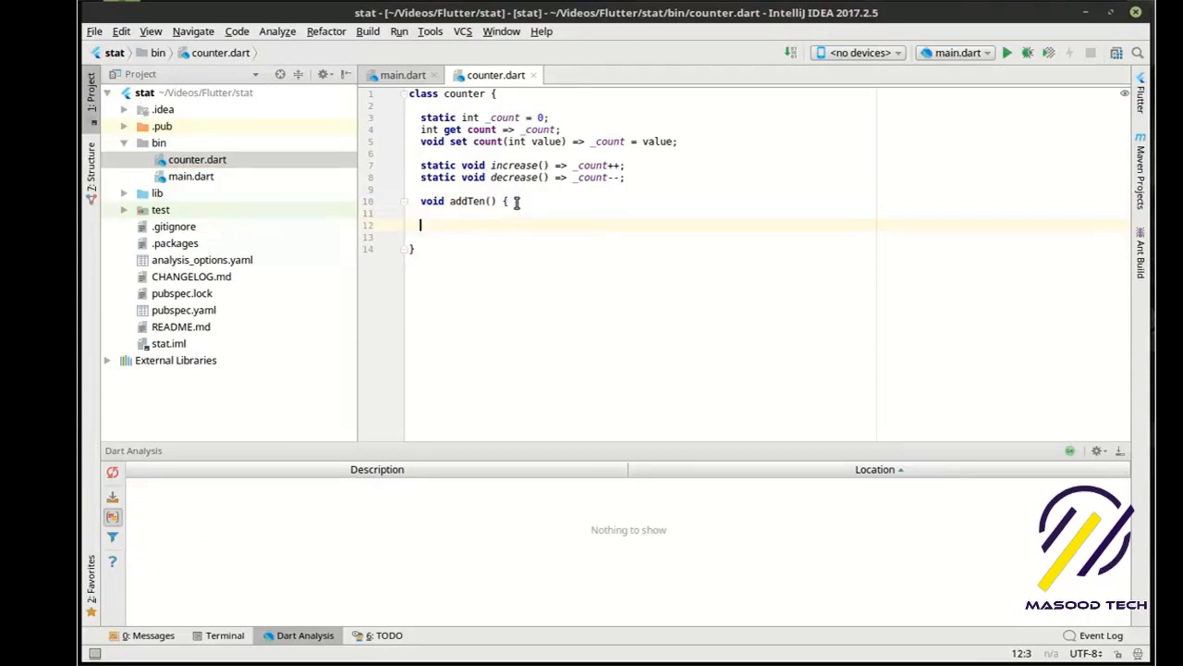
key("ctrl+z")
type("=>")
key("ctrl+z")
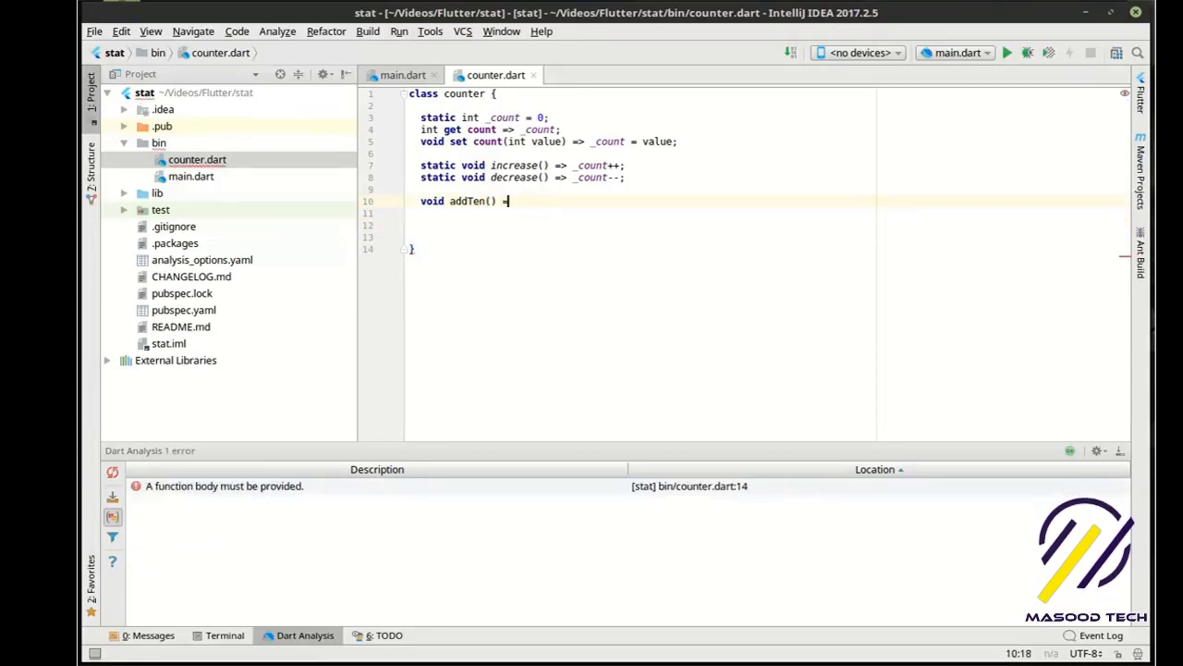
type("> cou")
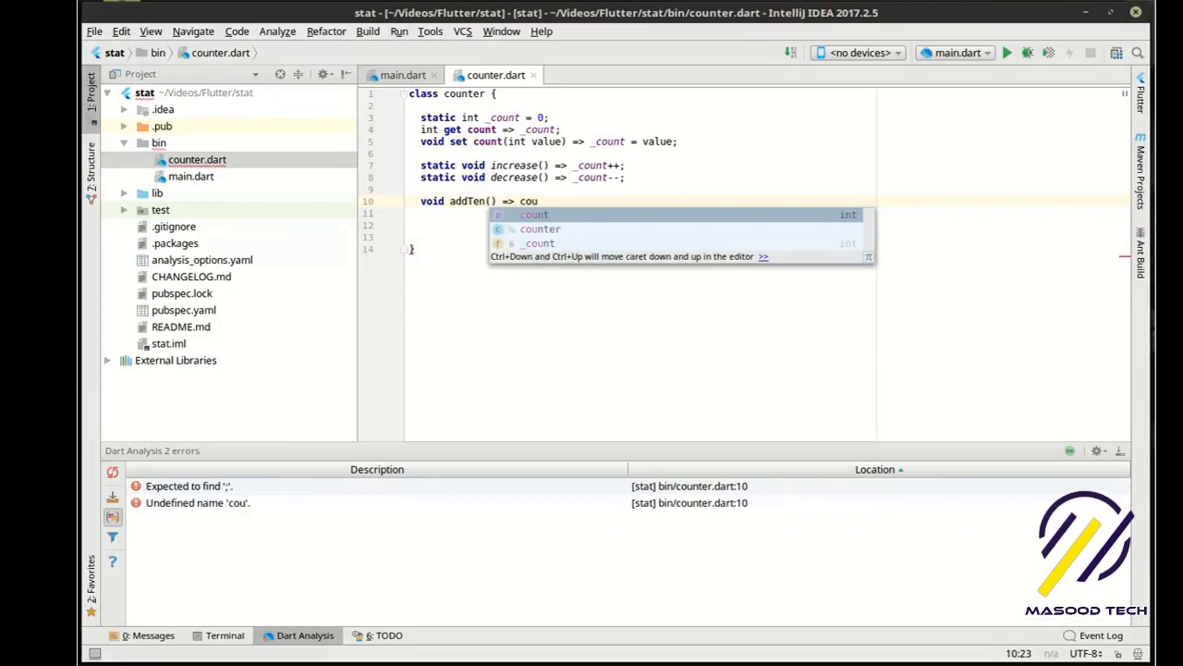
type("nt")
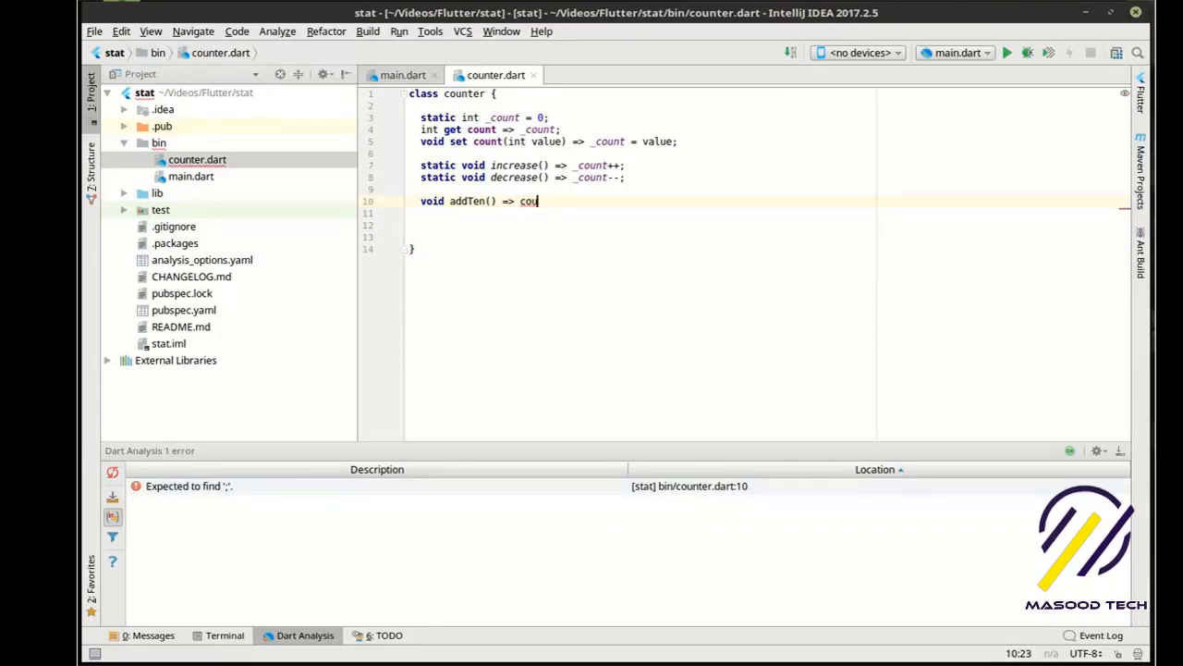
key("BackSpace")
key("BackSpace")
key("BackSpace")
type("_co")
key("Return")
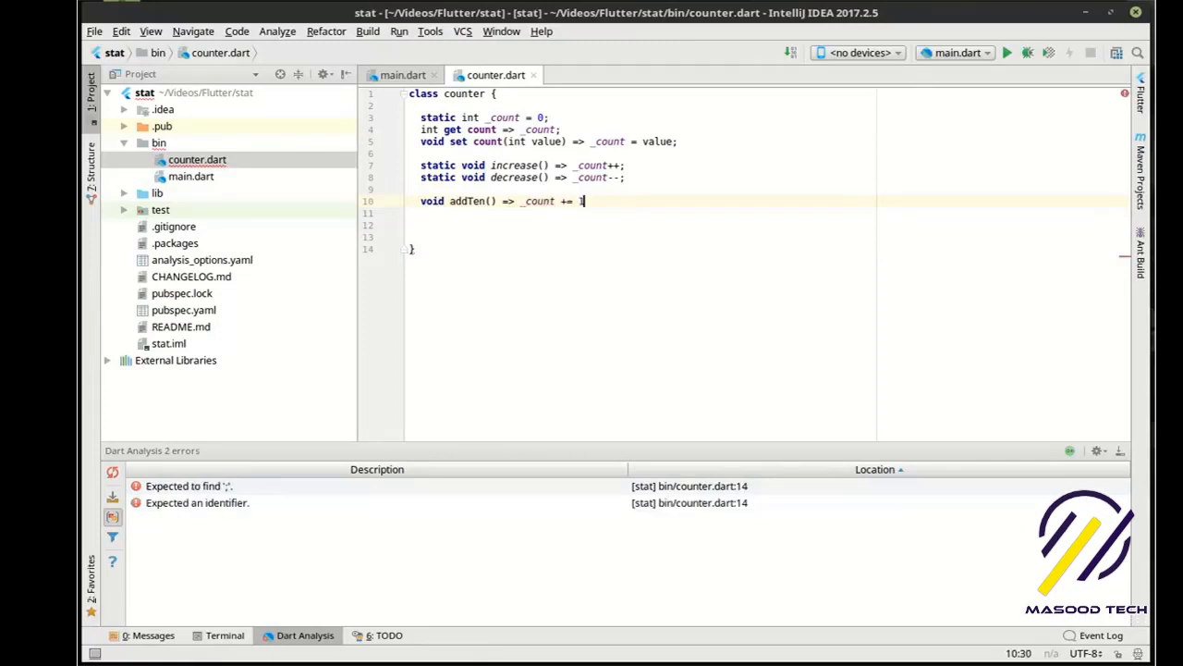
key("BackSpace")
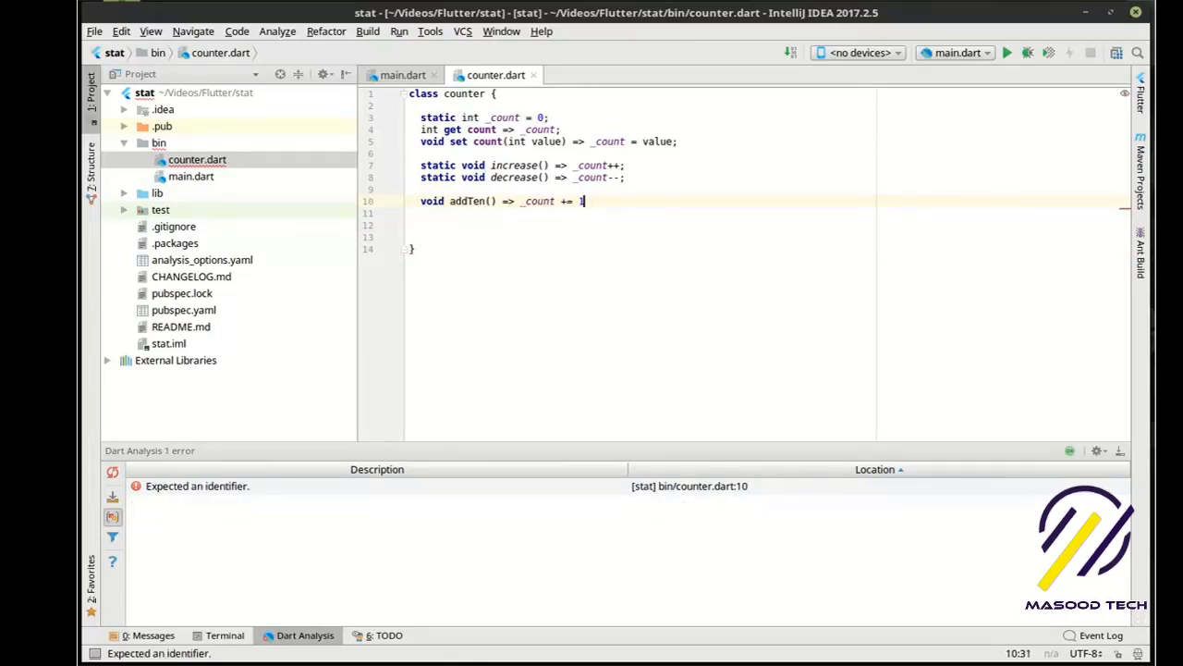
type("0;")
key("Return")
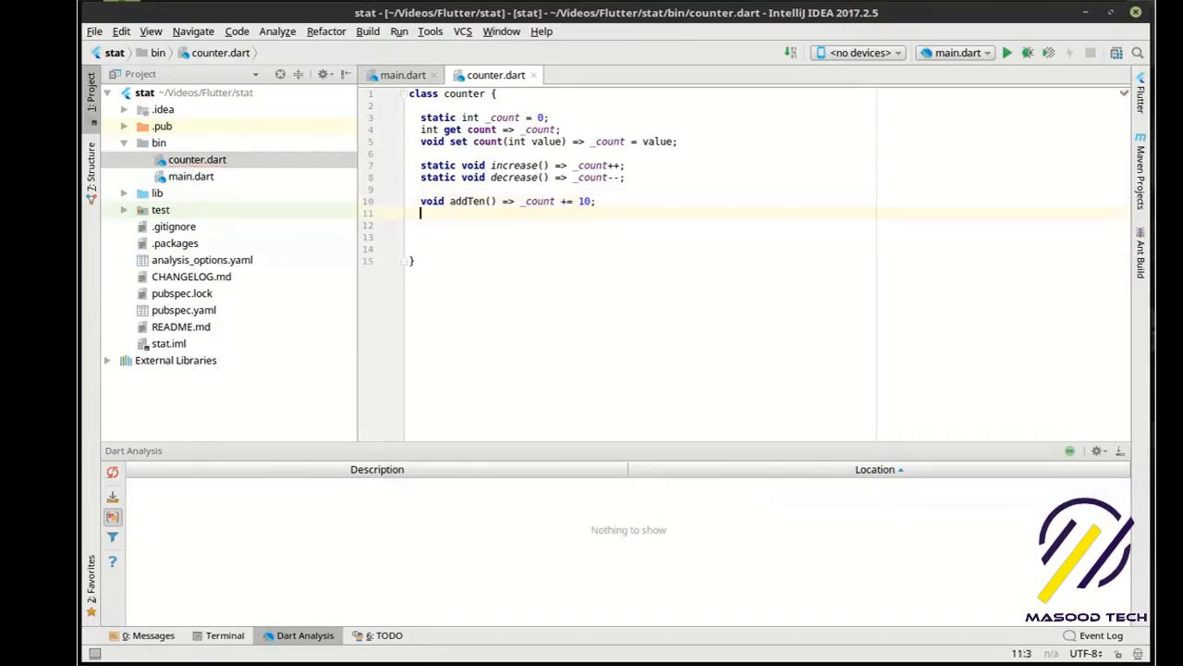
type("void ")
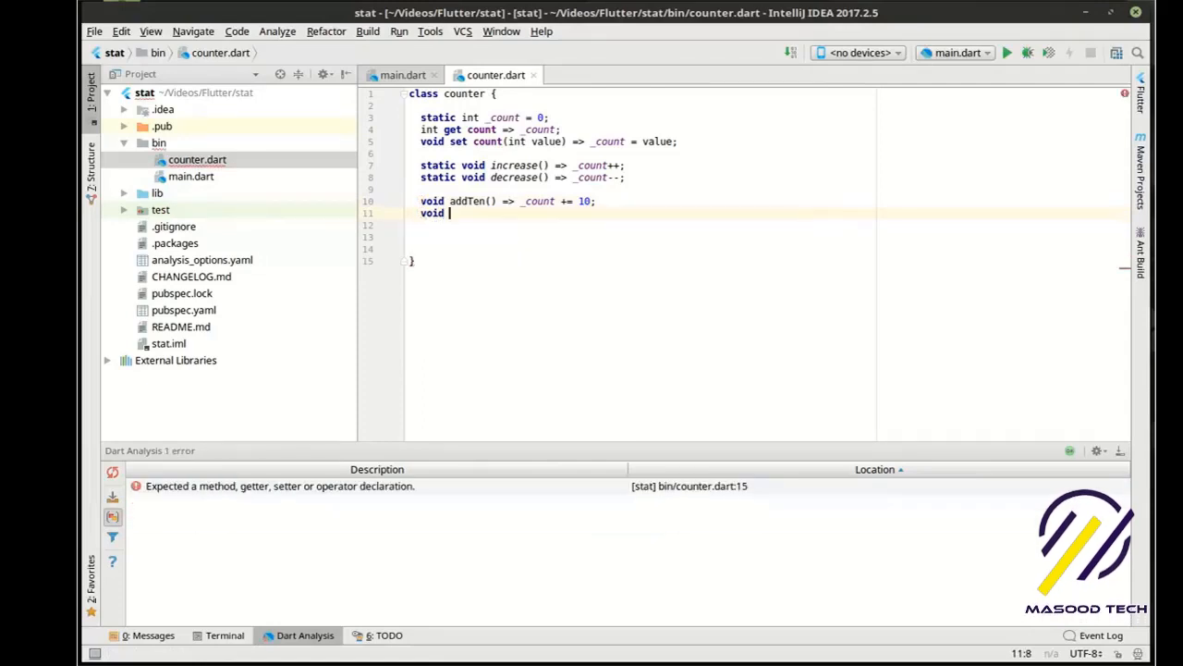
type("remove")
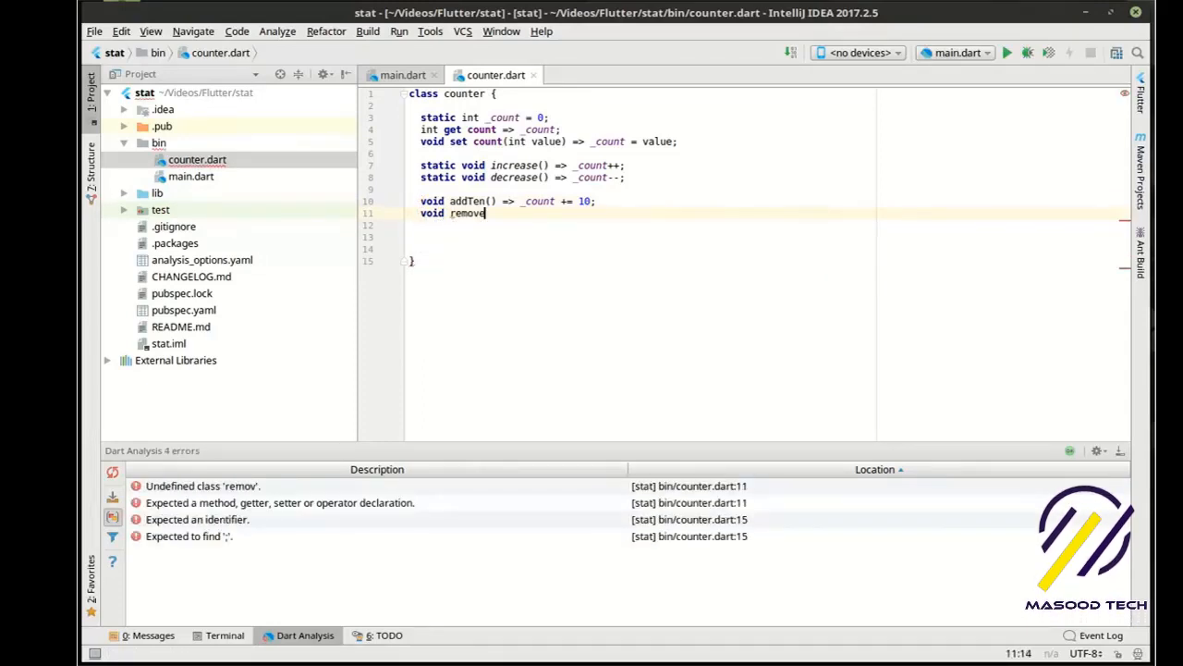
type("Ten() ")
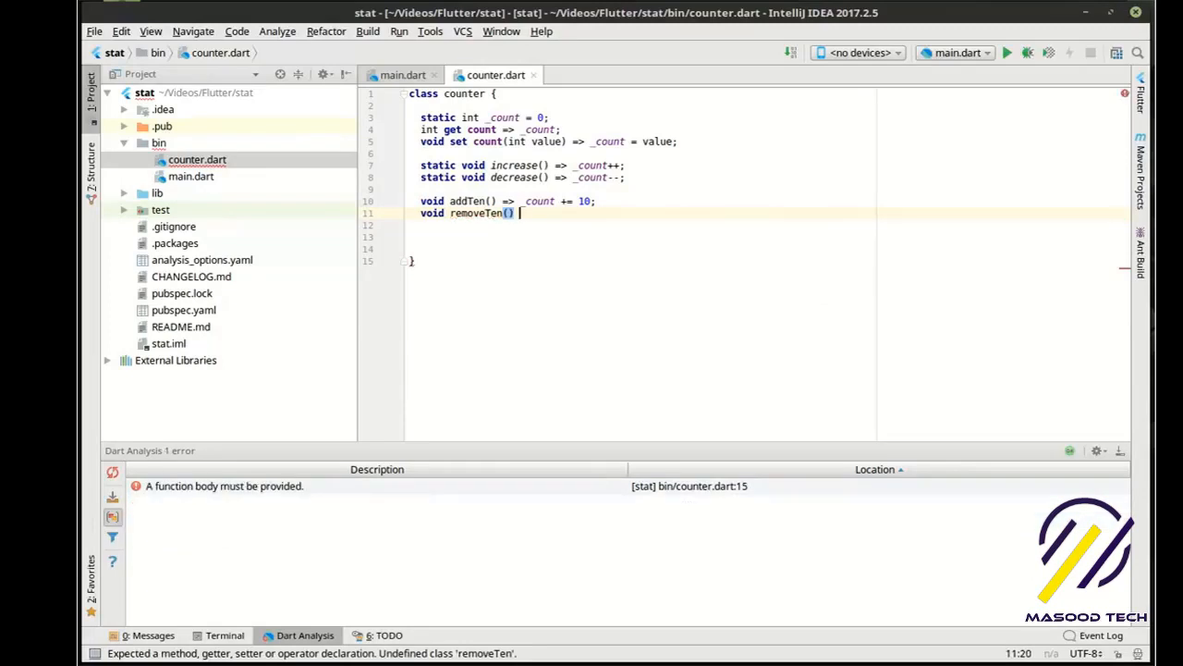
type("=> _cou")
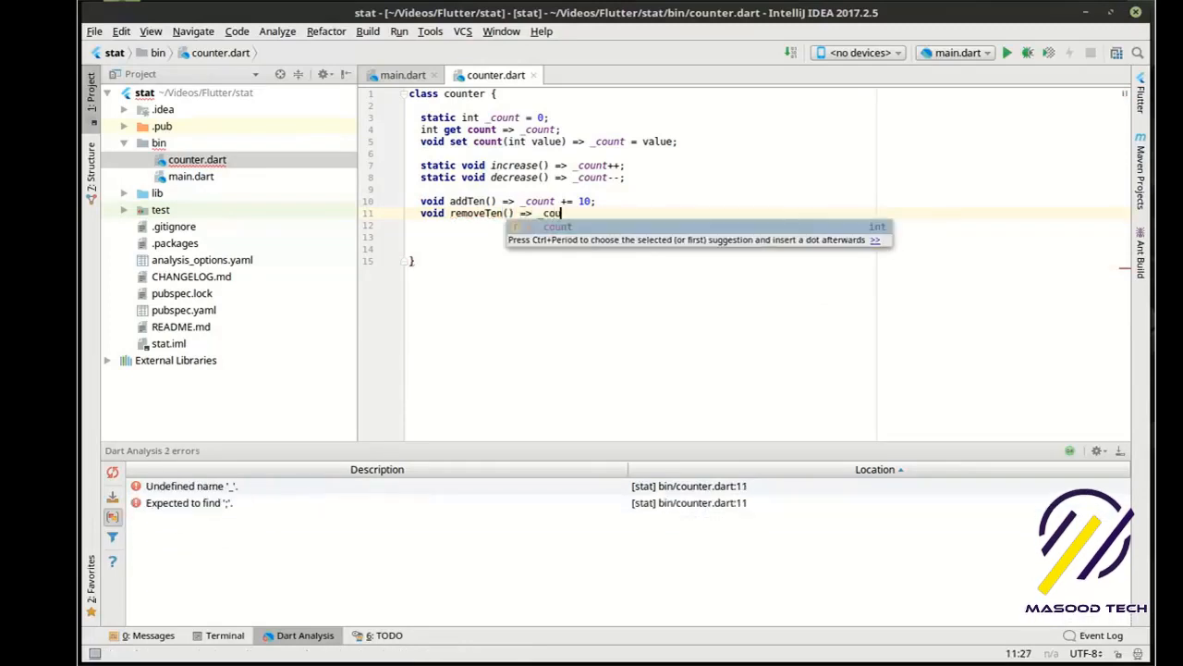
type("nt -")
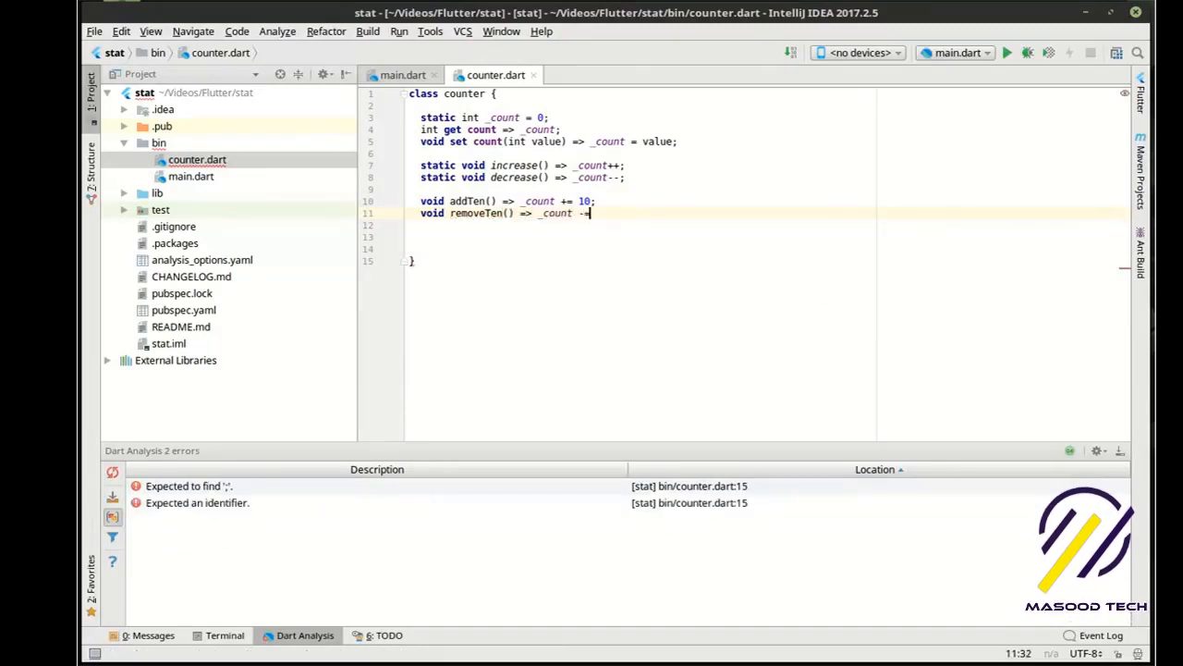
type("= 10;")
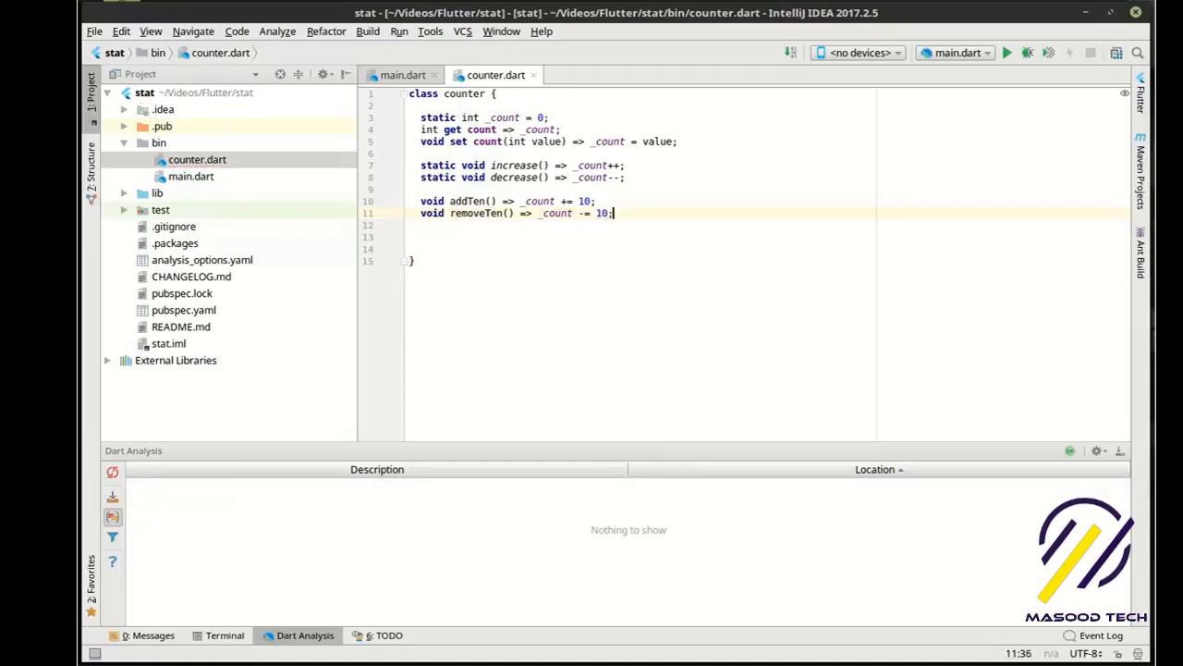
Step: Add 'static void printCount() => print(_count);' at the end of the counter class
key("Return")
key("Return")
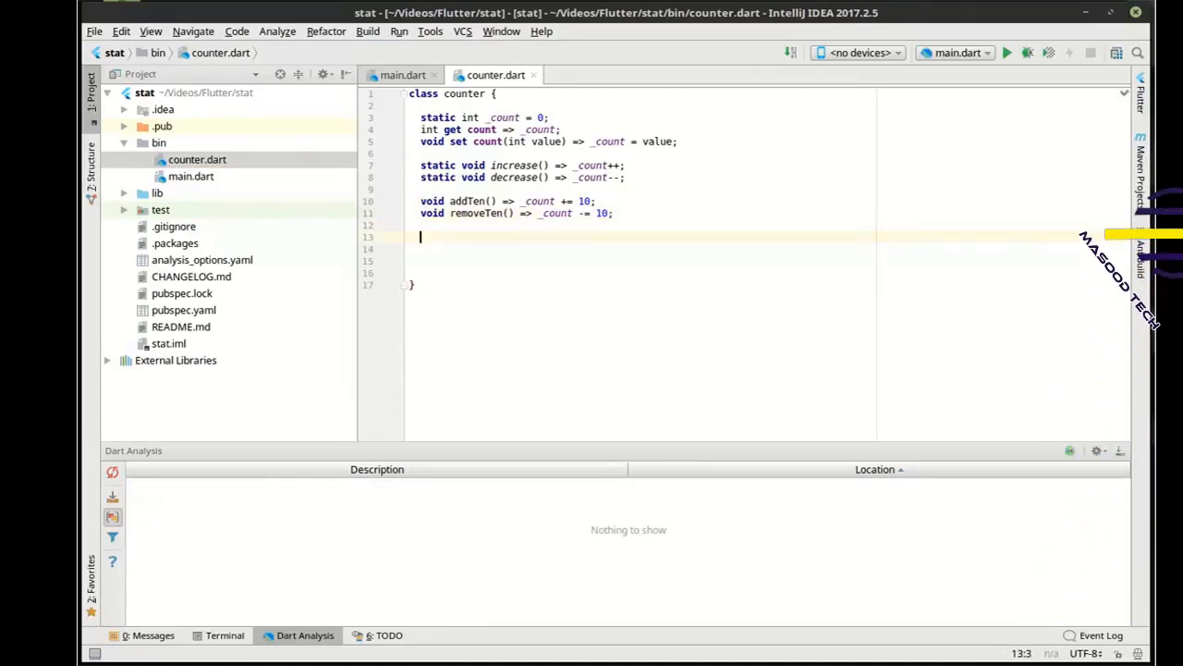
type("print")
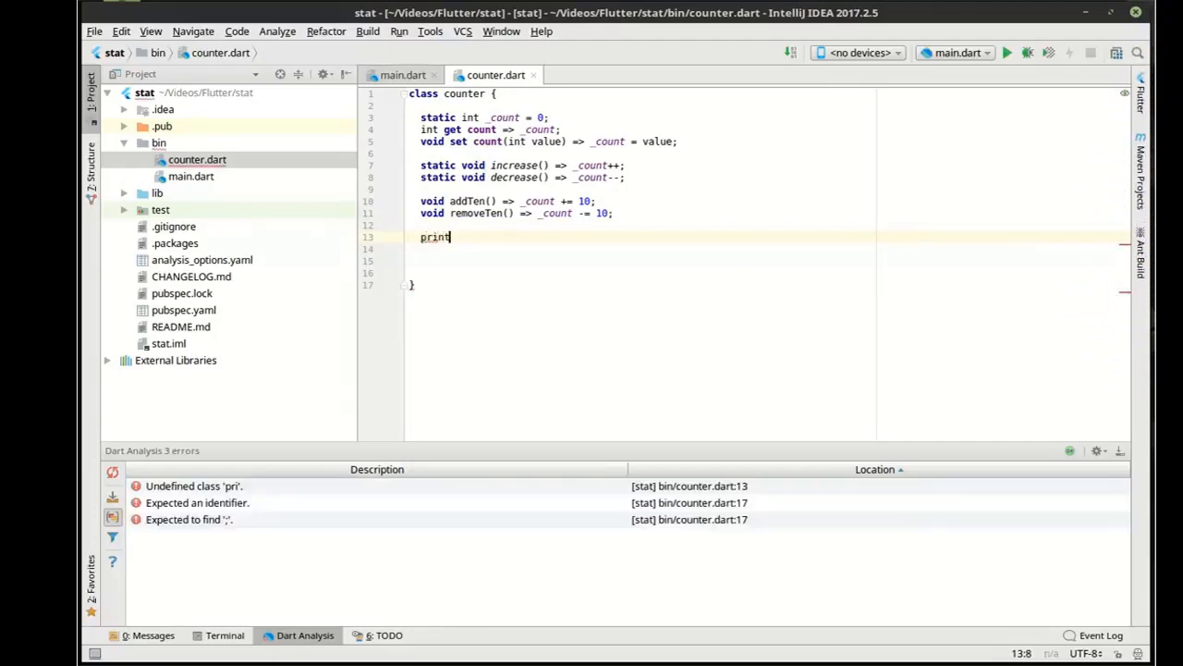
type("(ount")
key("Left")
key("Left")
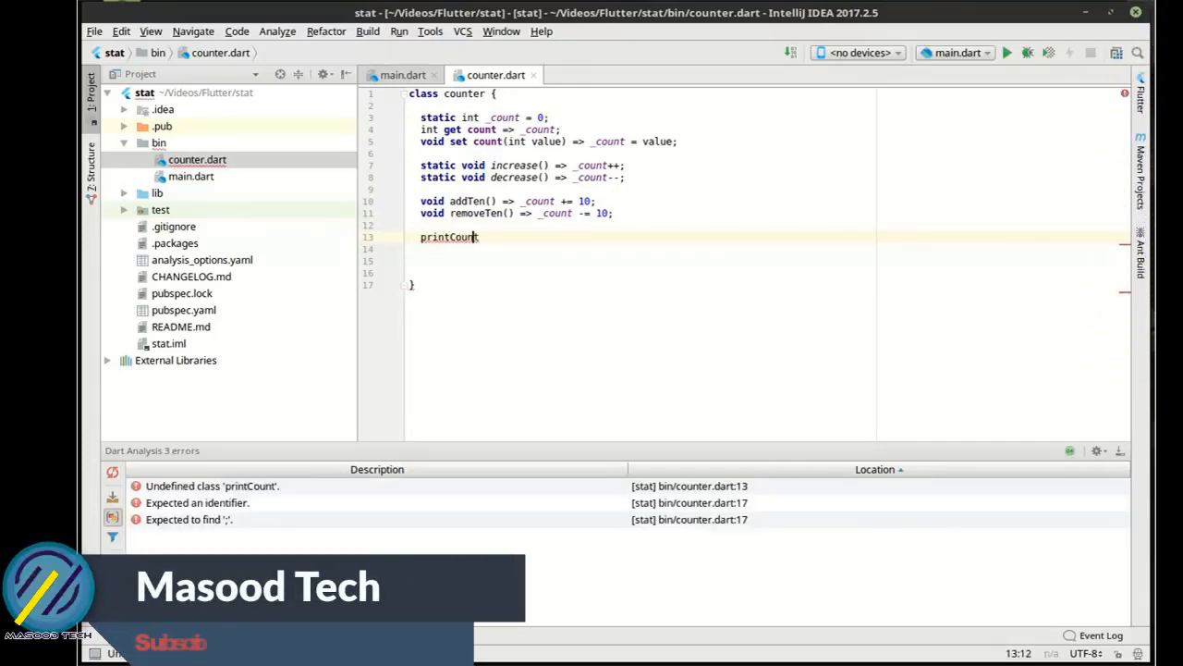
key("Left")
key("Left")
key("Left")
key("Home")
type("sta")
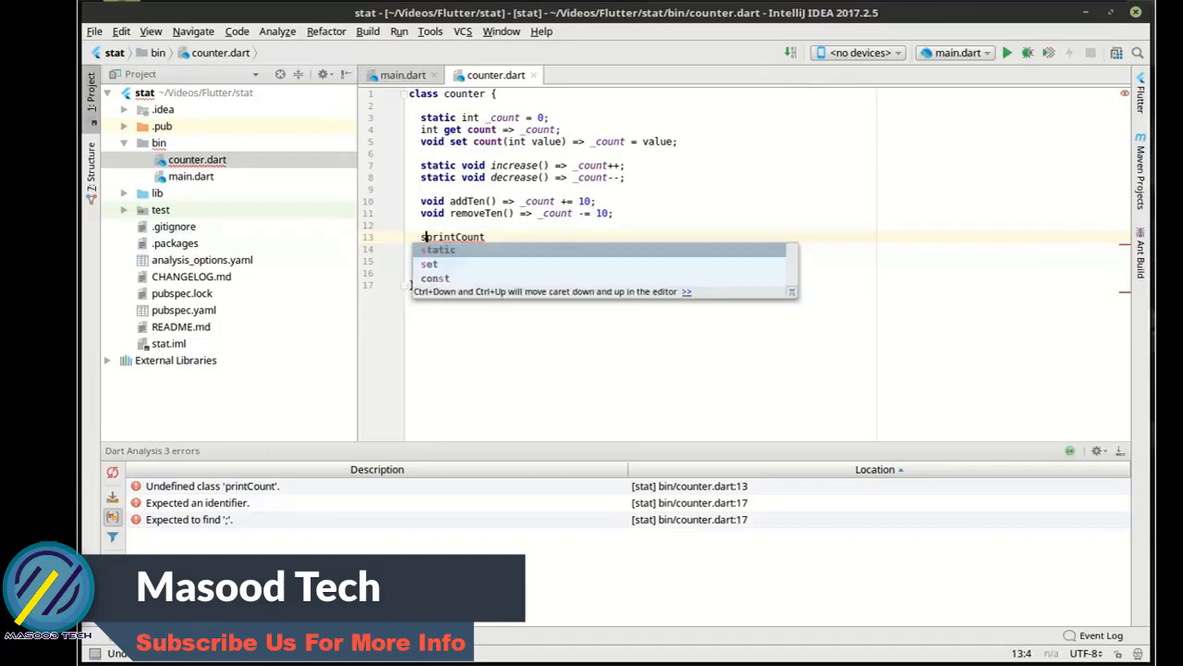
type("tic")
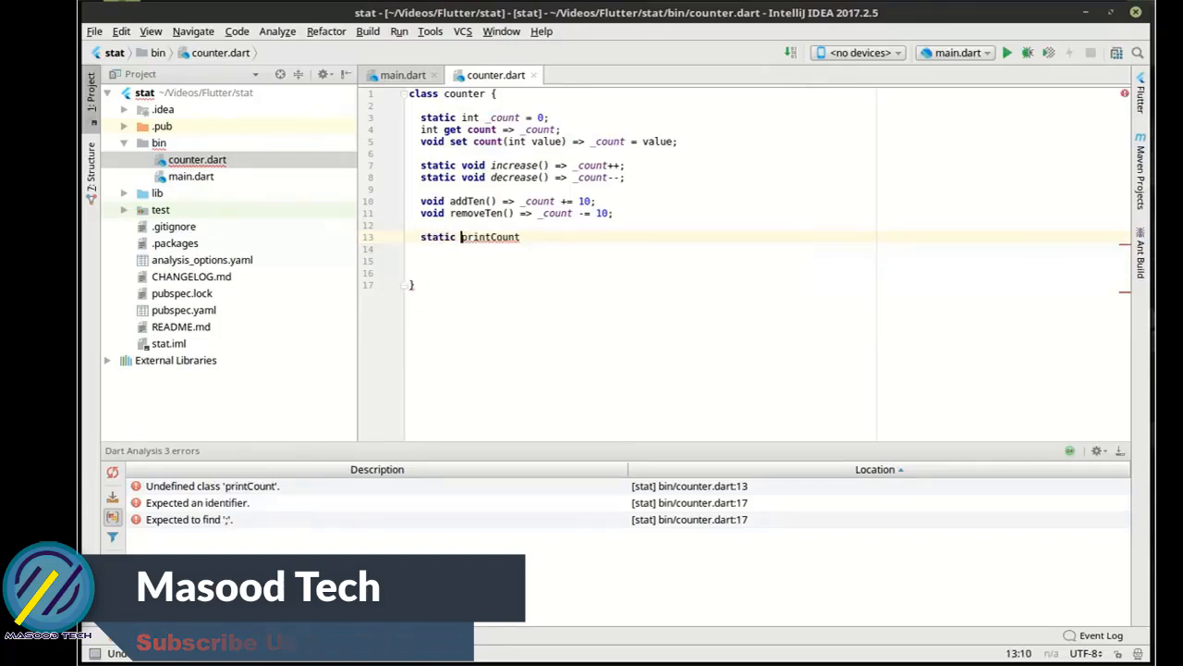
type(" void ")
type("()")
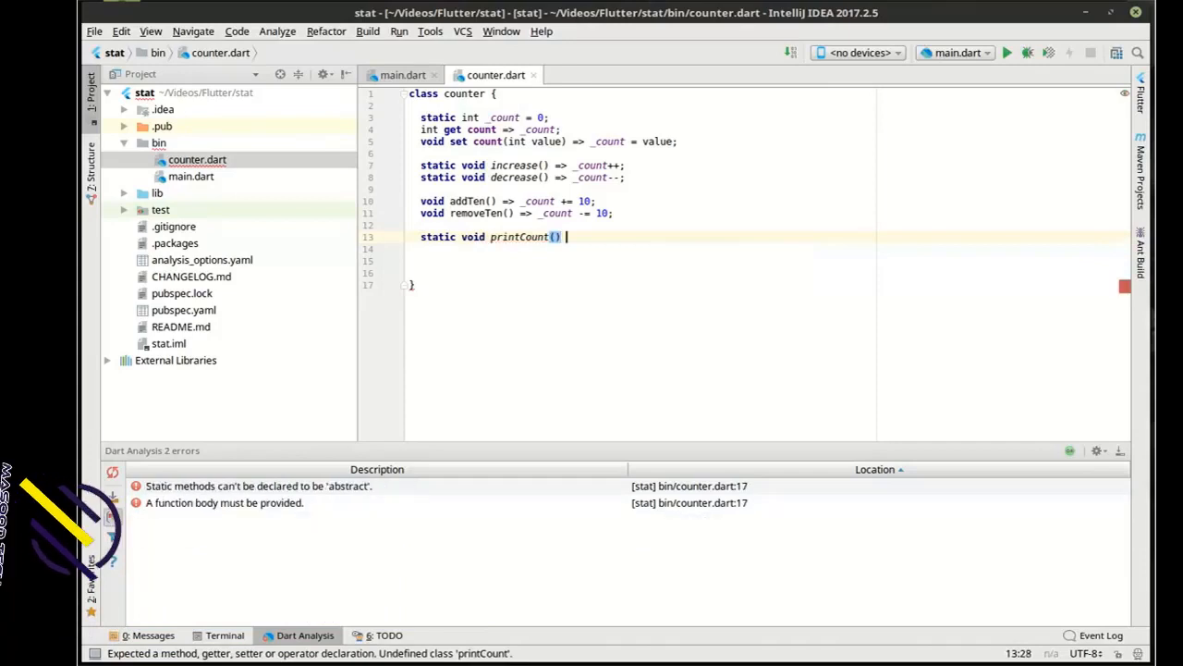
type(" => ")
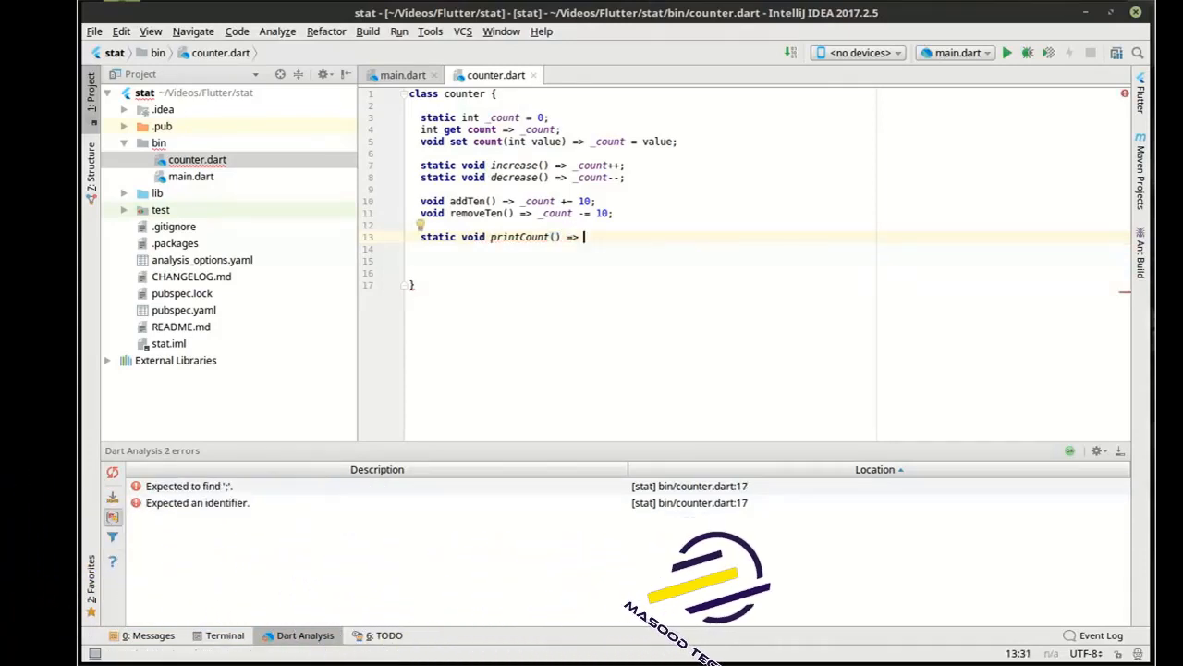
type("print(")
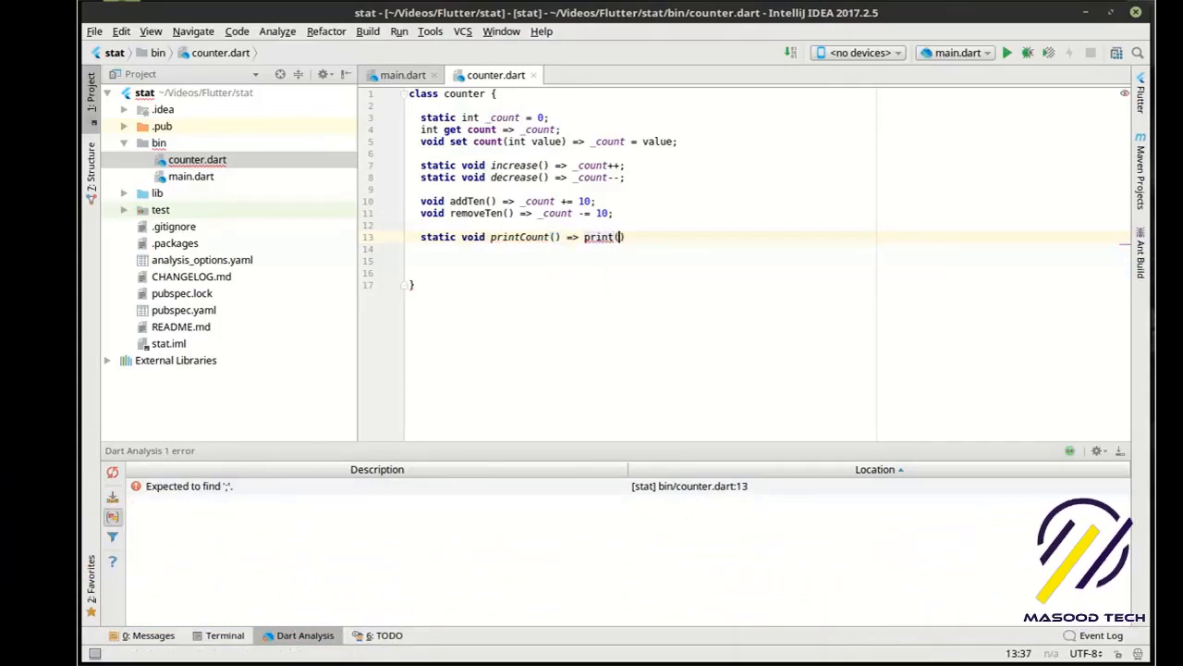
type("_count")
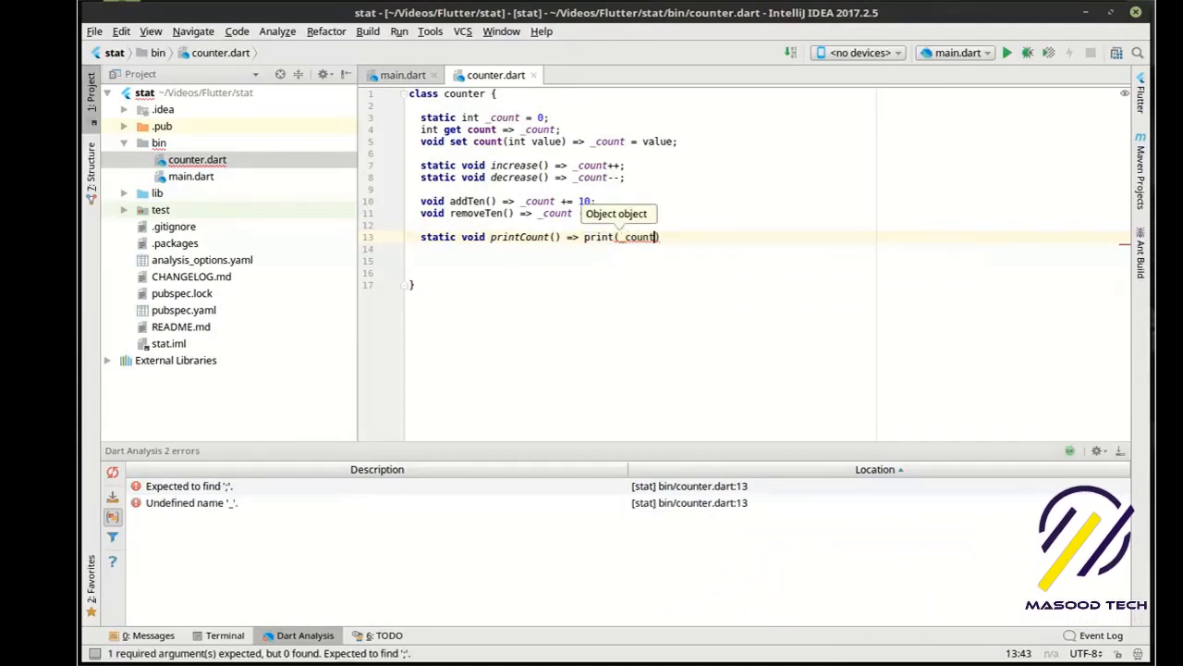
key("End")
type(";")
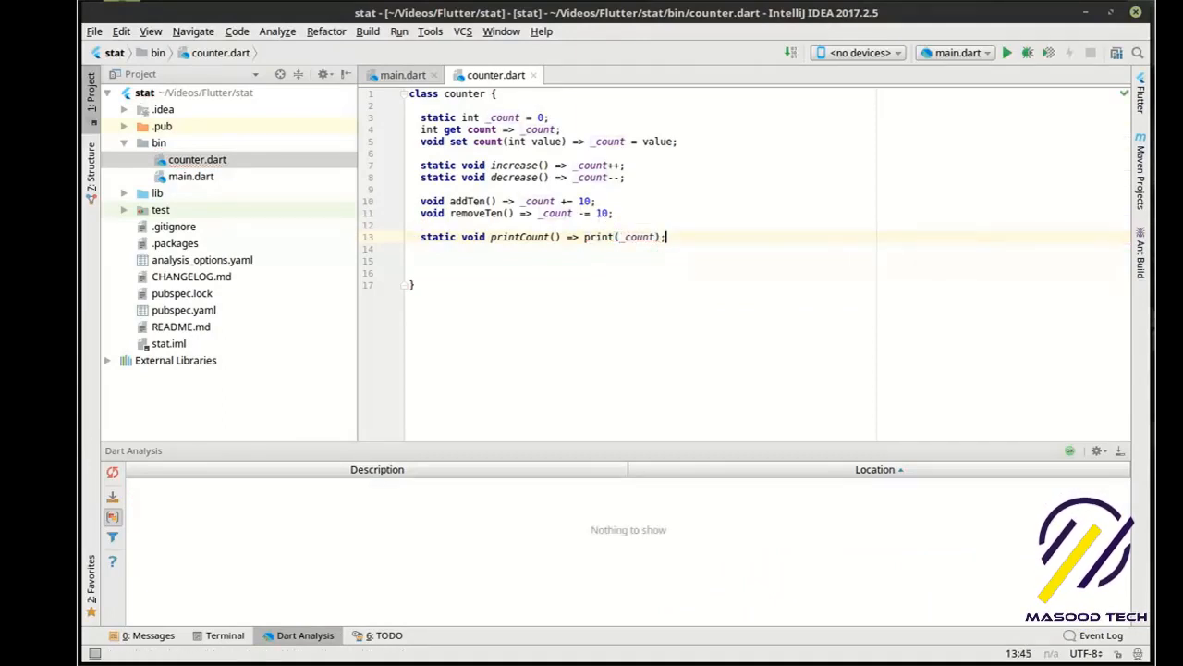
Step: Point out the static keyword and _count reference in the printCount method
left_click(542, 356)
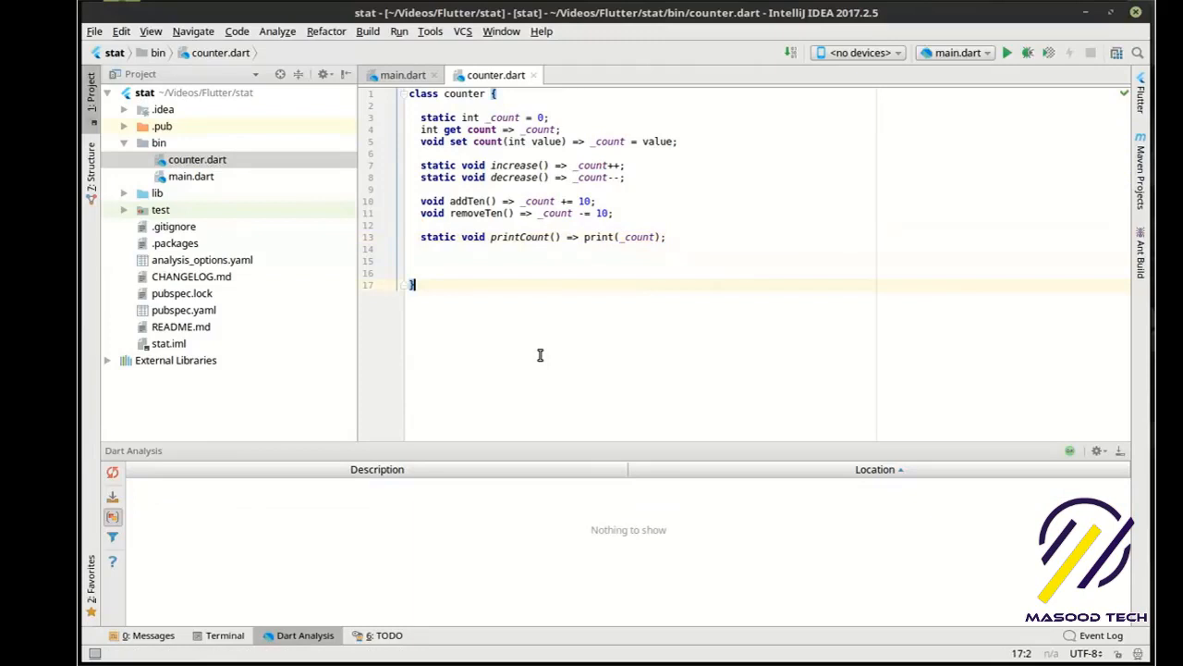
double_click(439, 237)
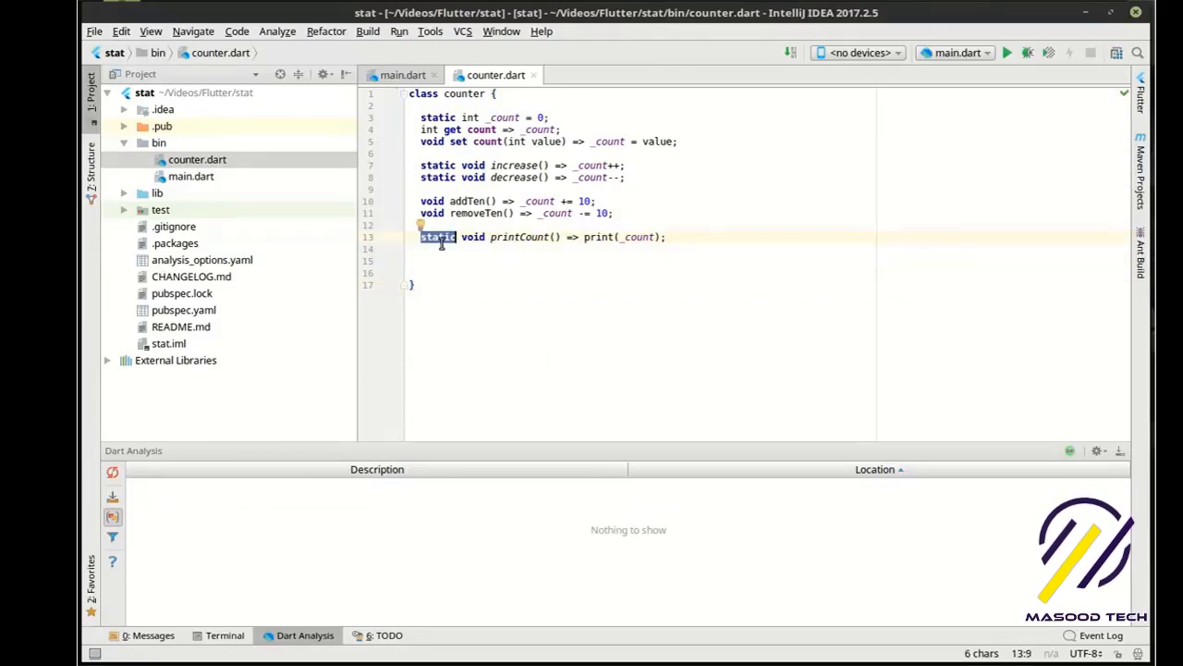
double_click(638, 237)
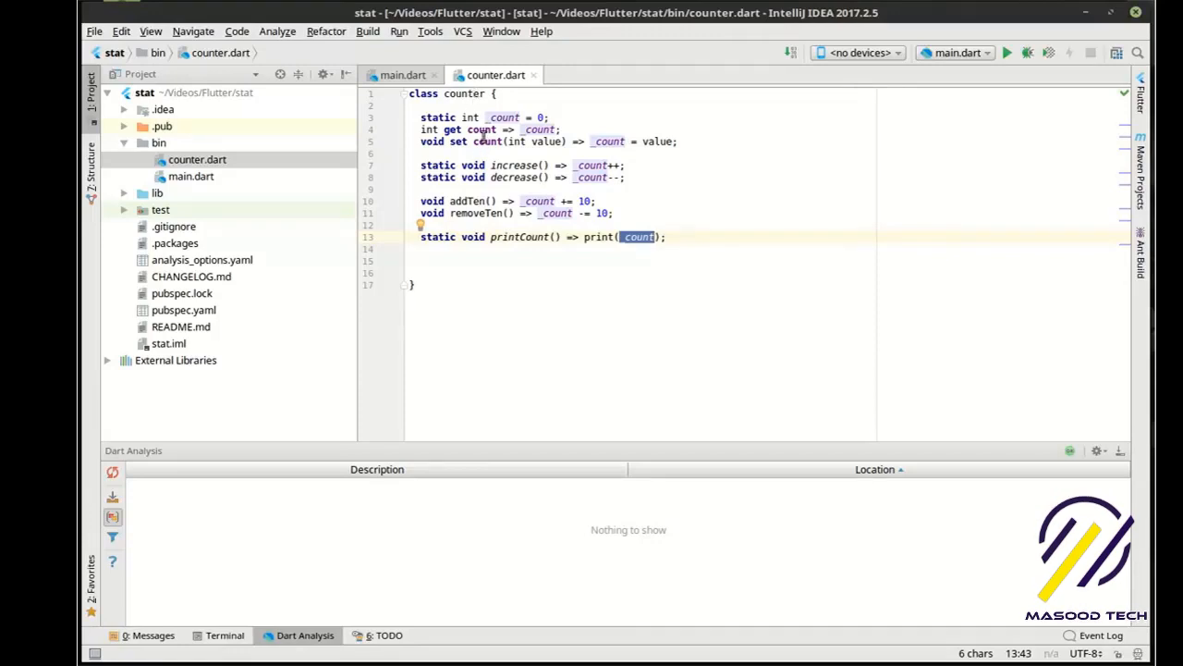
left_click_drag(492, 93, 537, 305)
left_click(416, 285)
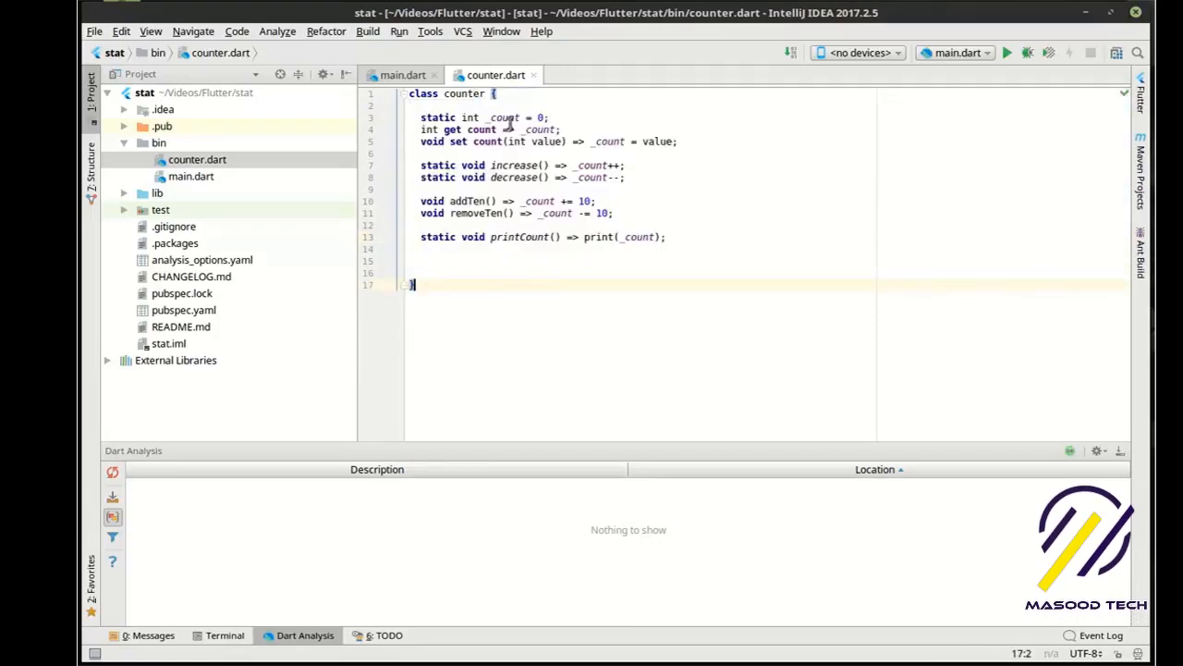
Step: Point out the private _count field's underscore, increase and the count getter, then switch to main.dart
double_click(503, 117)
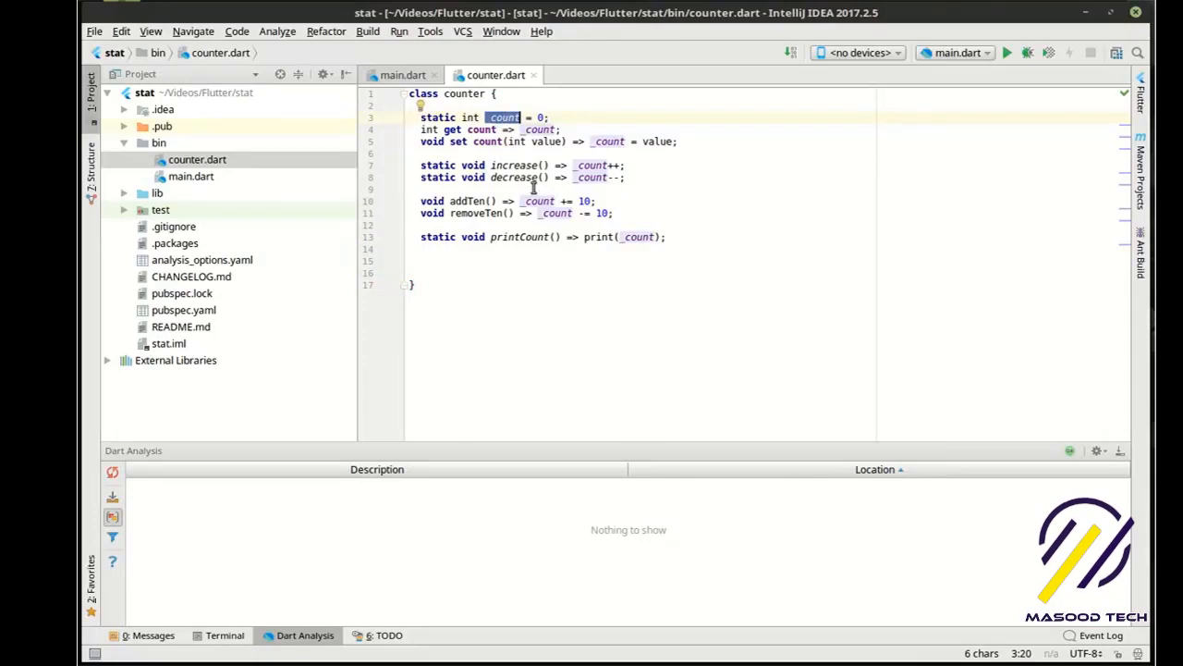
left_click(488, 119)
left_click_drag(492, 119, 486, 118)
left_click(508, 166)
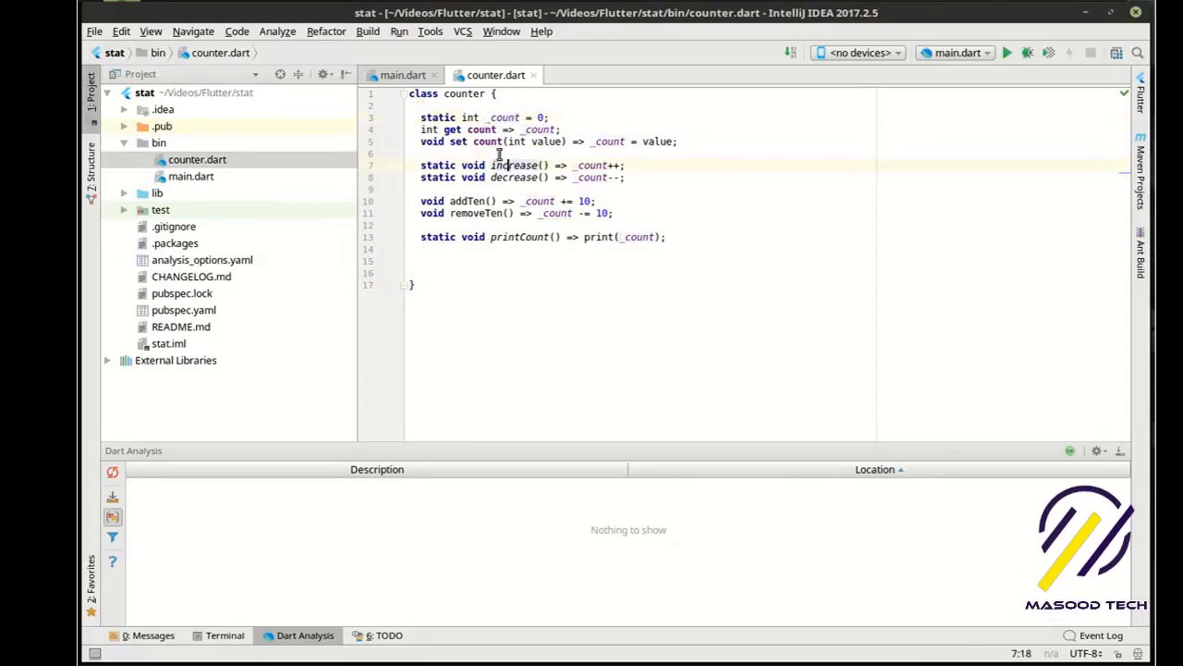
left_click(484, 130)
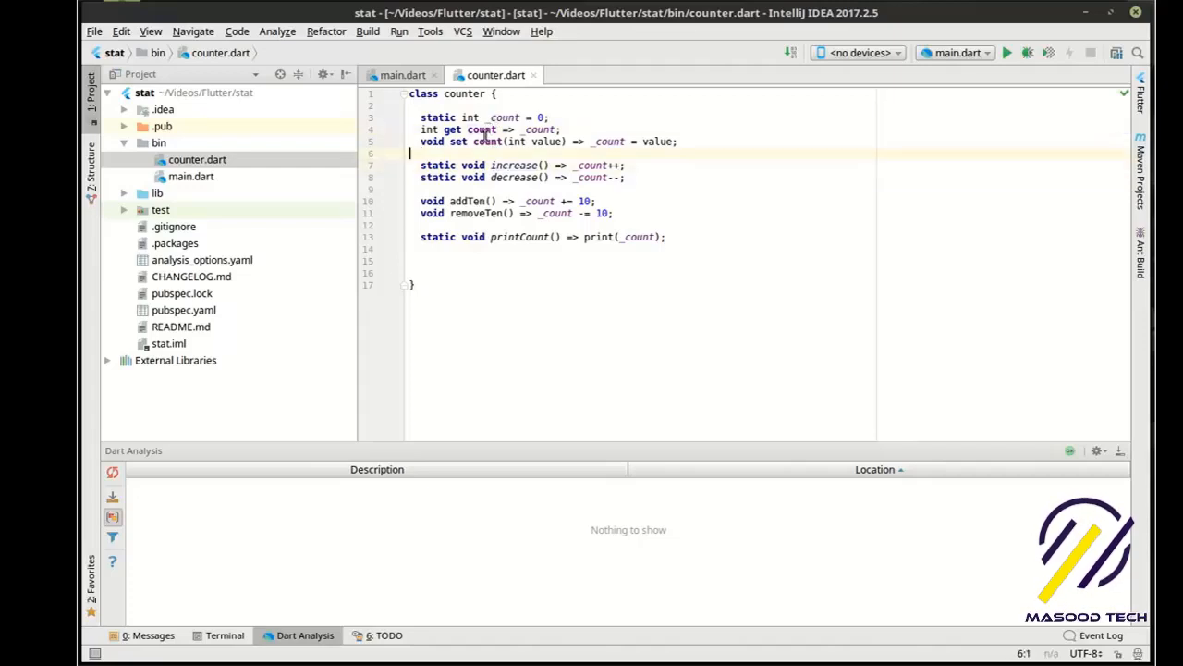
double_click(192, 175)
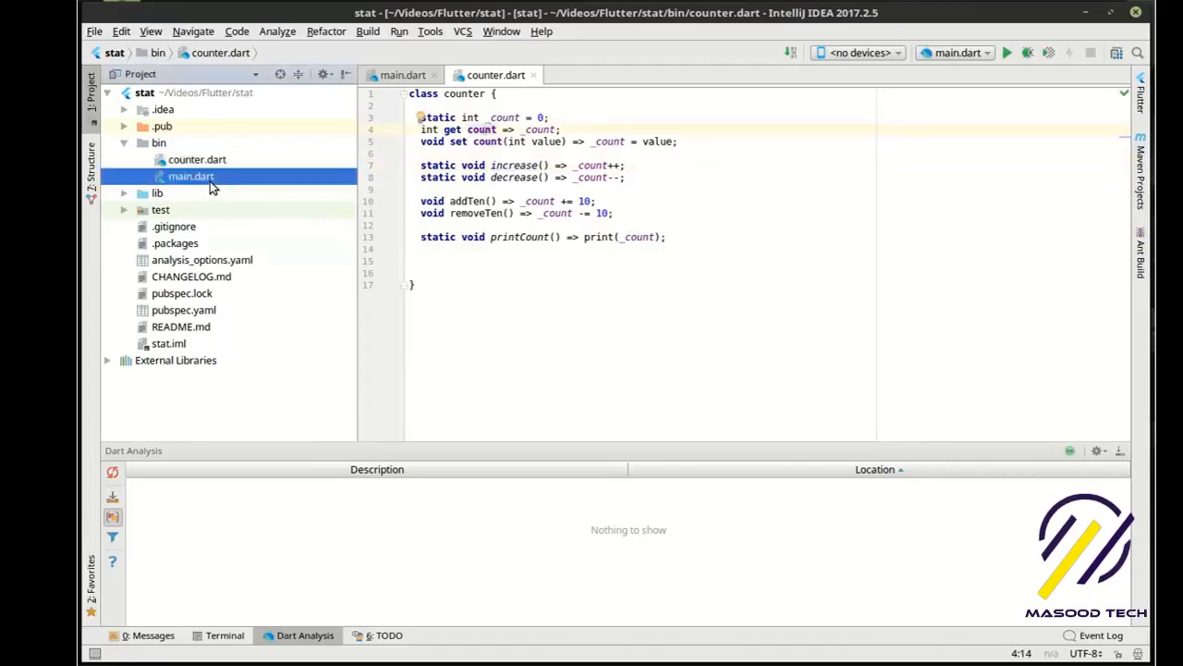
Step: Import counter.dart at the top of main.dart and move into main's body
left_click(580, 152)
type("import 'coiuy")
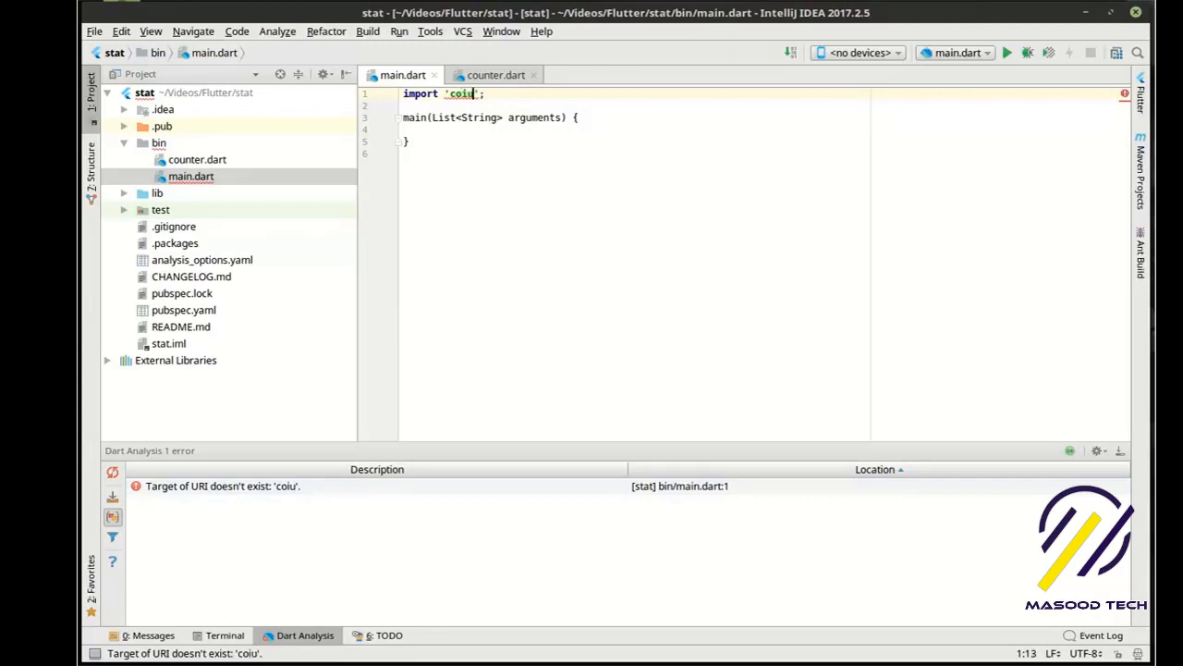
type("u")
key("Return")
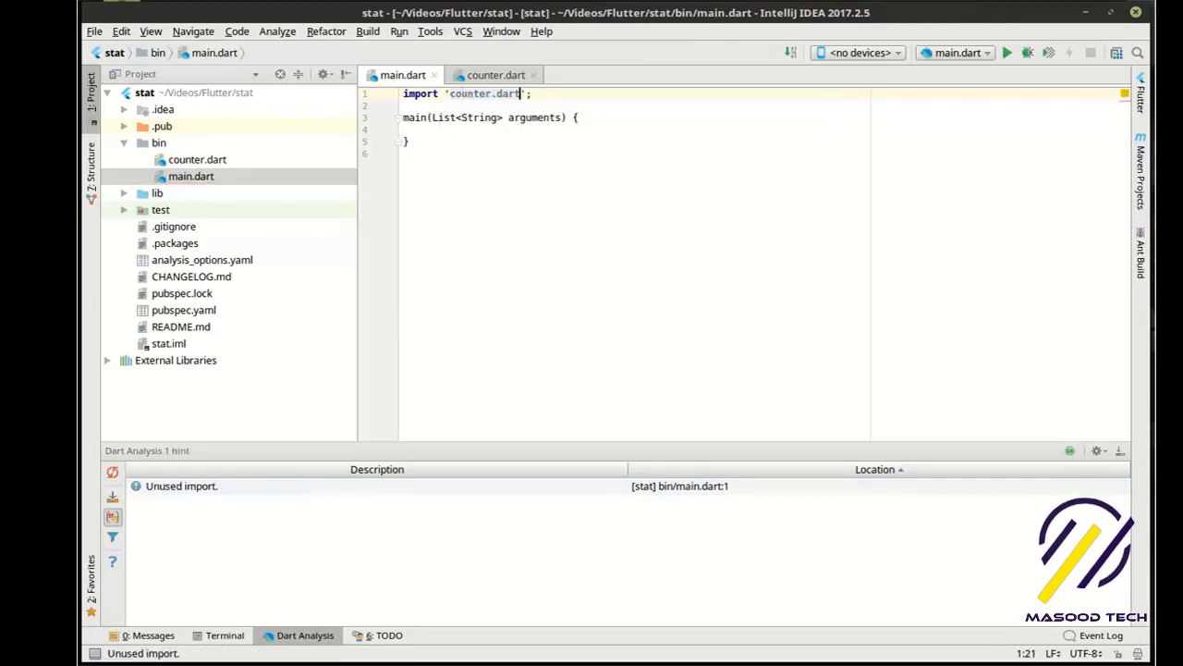
key("Down")
key("Down")
key("Down")
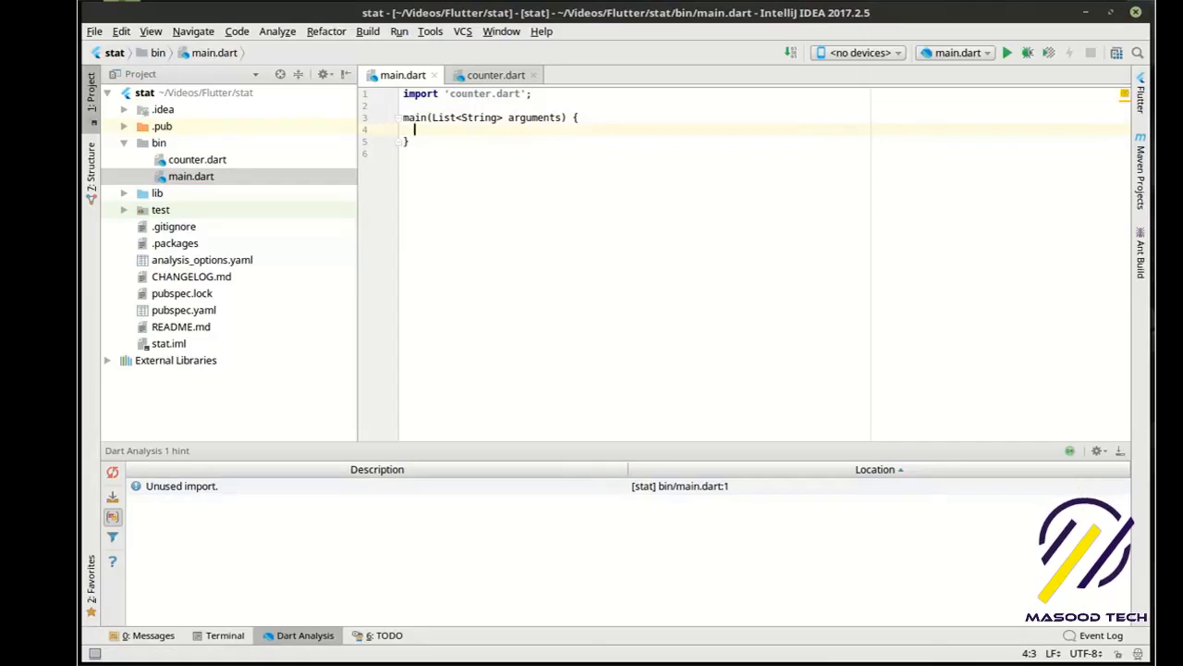
type("counter.")
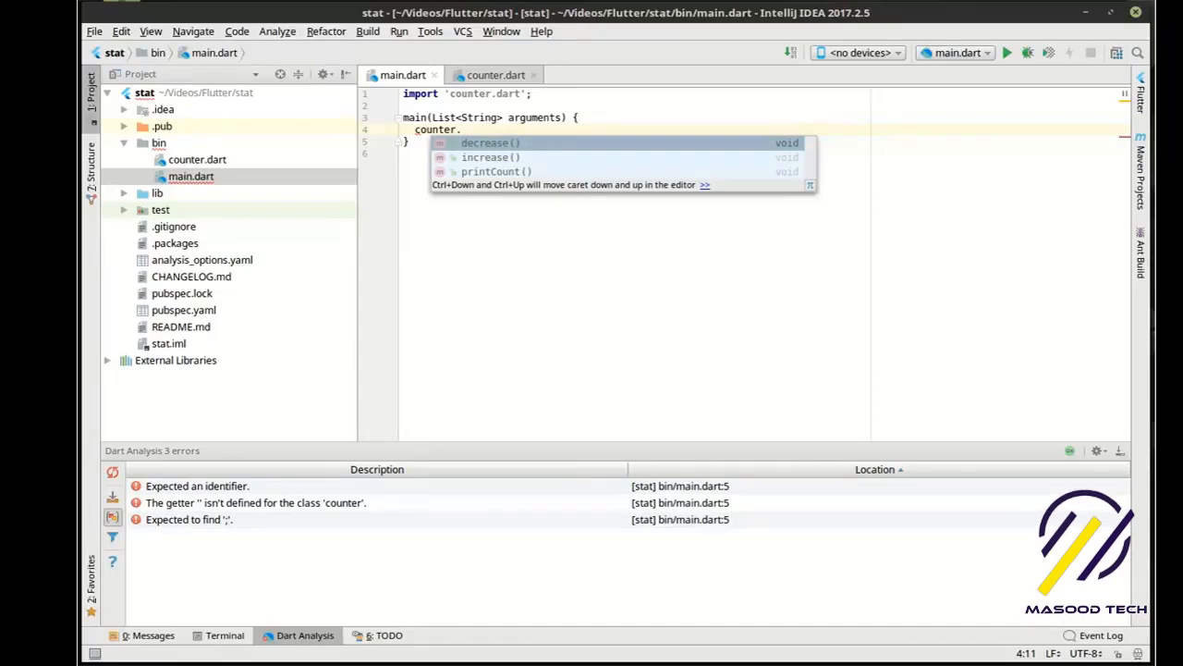
Step: Glance at the static increase and decrease methods in counter.dart, then return to main.dart
left_click(480, 76)
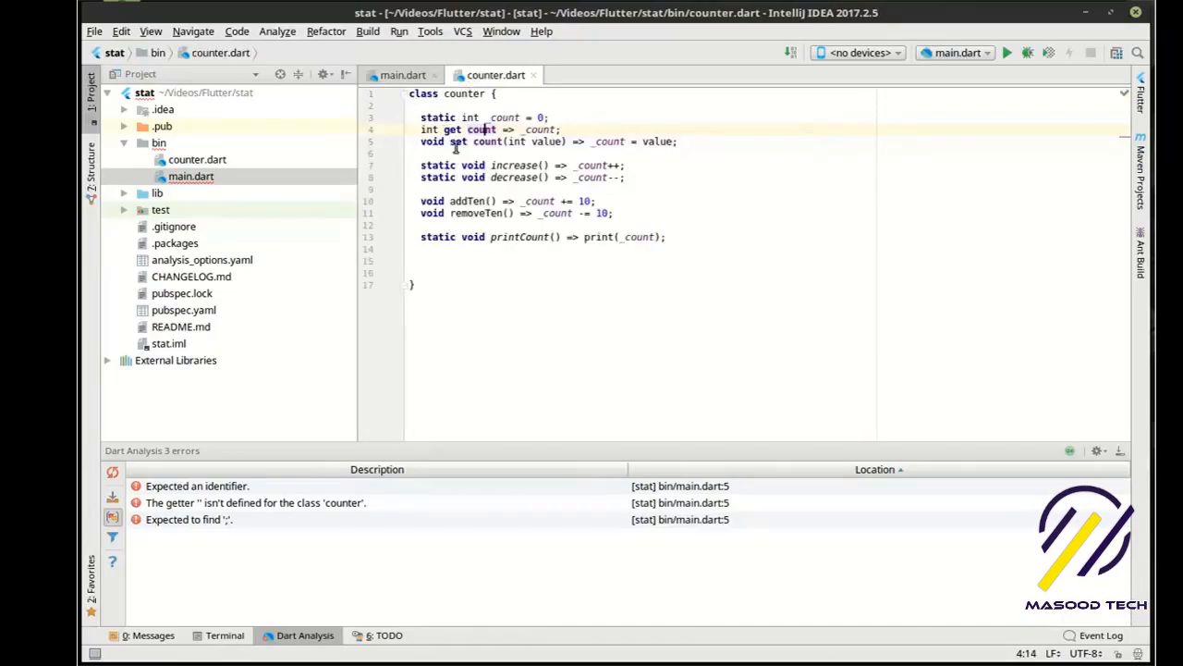
left_click(496, 166)
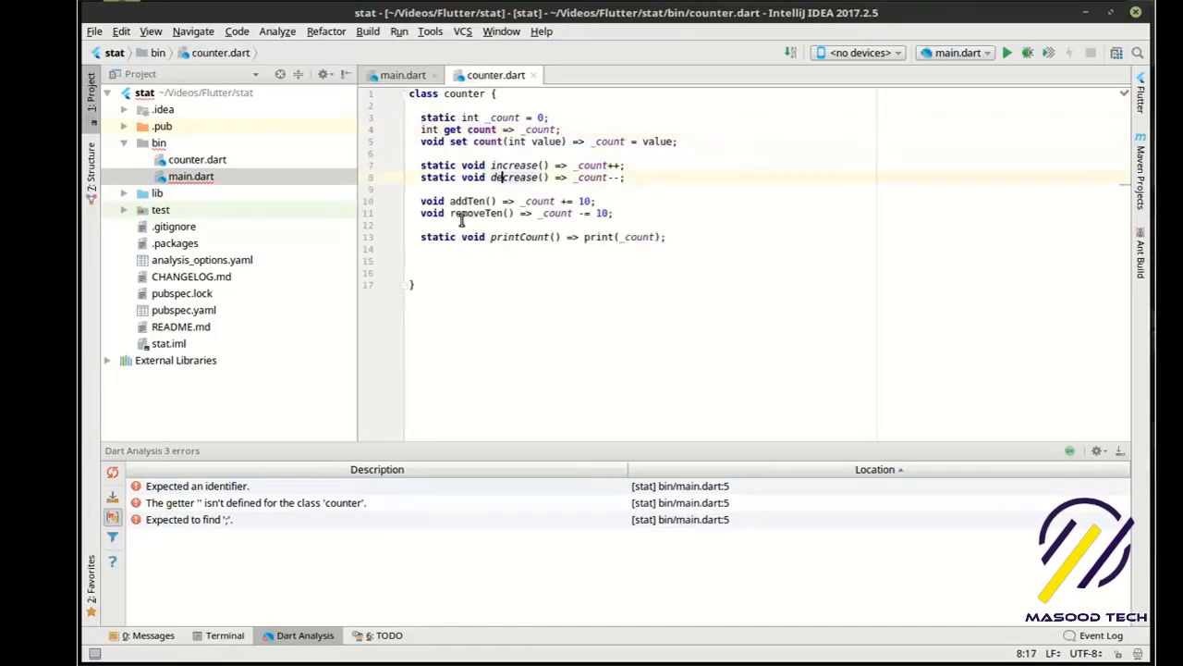
double_click(434, 177)
left_click(402, 75)
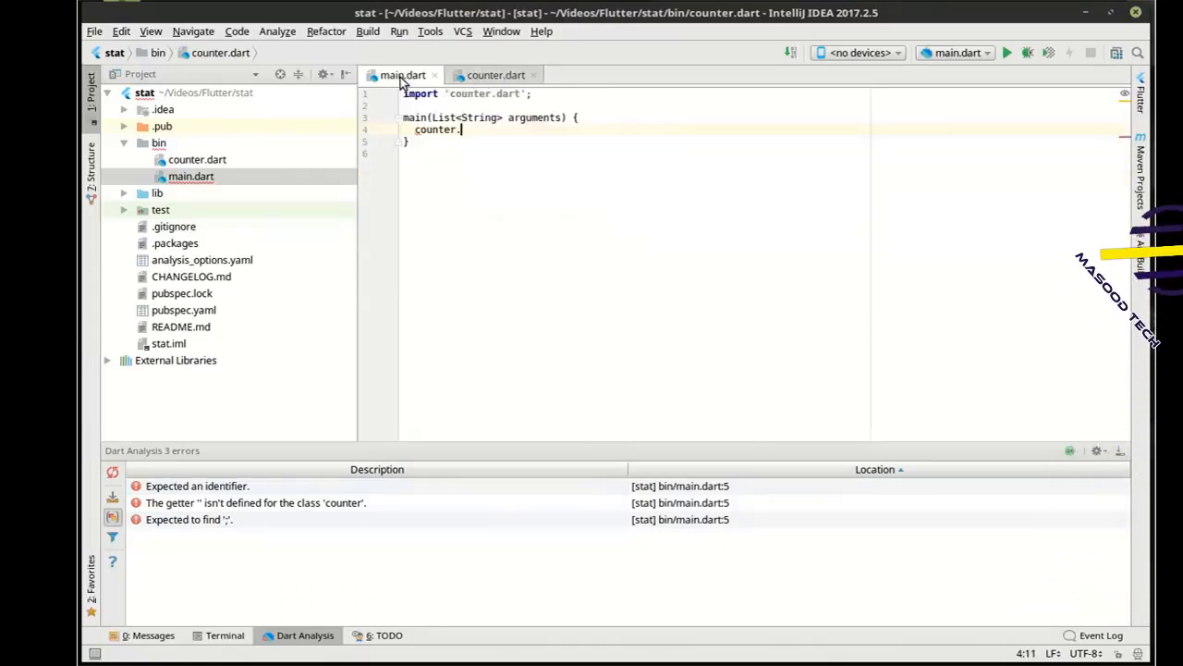
Step: Call counter.printCount(), counter.increase(), then counter.printCount() in main via autocomplete
left_click_drag(463, 130, 457, 130)
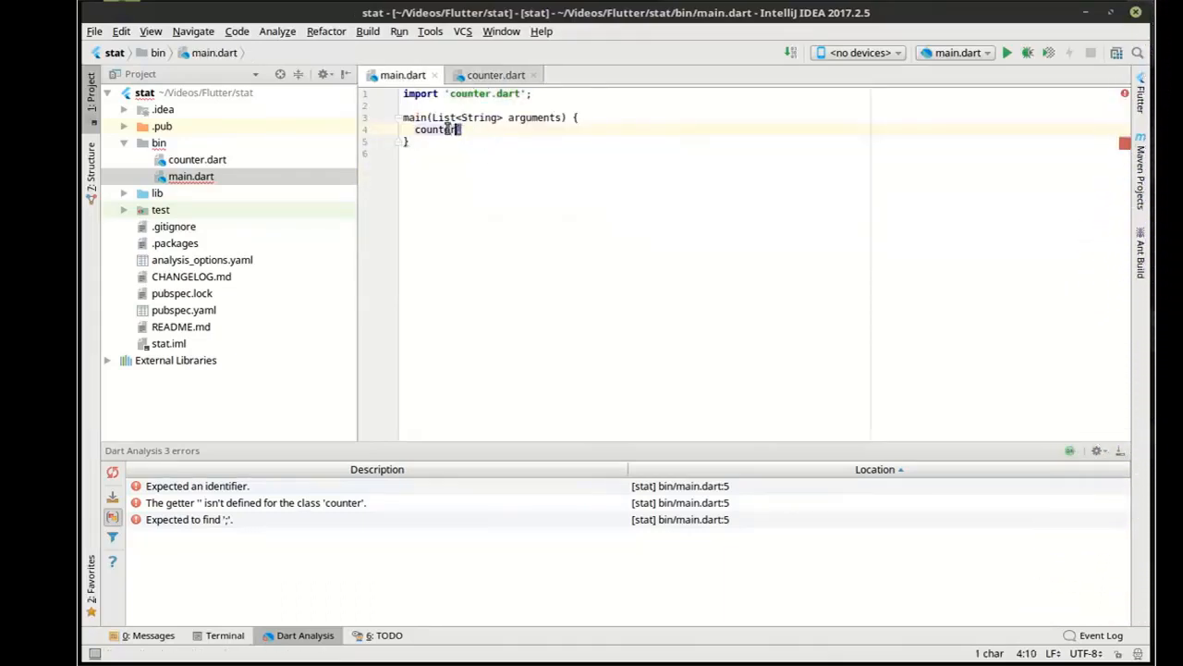
type(".")
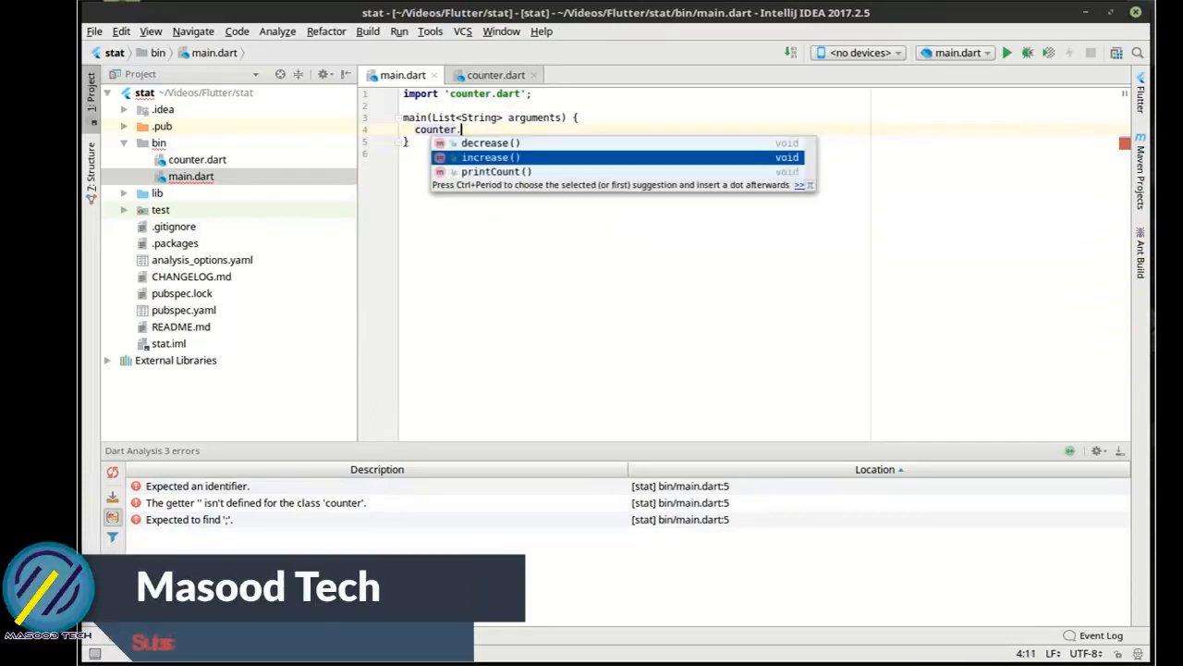
key("Return")
type(";")
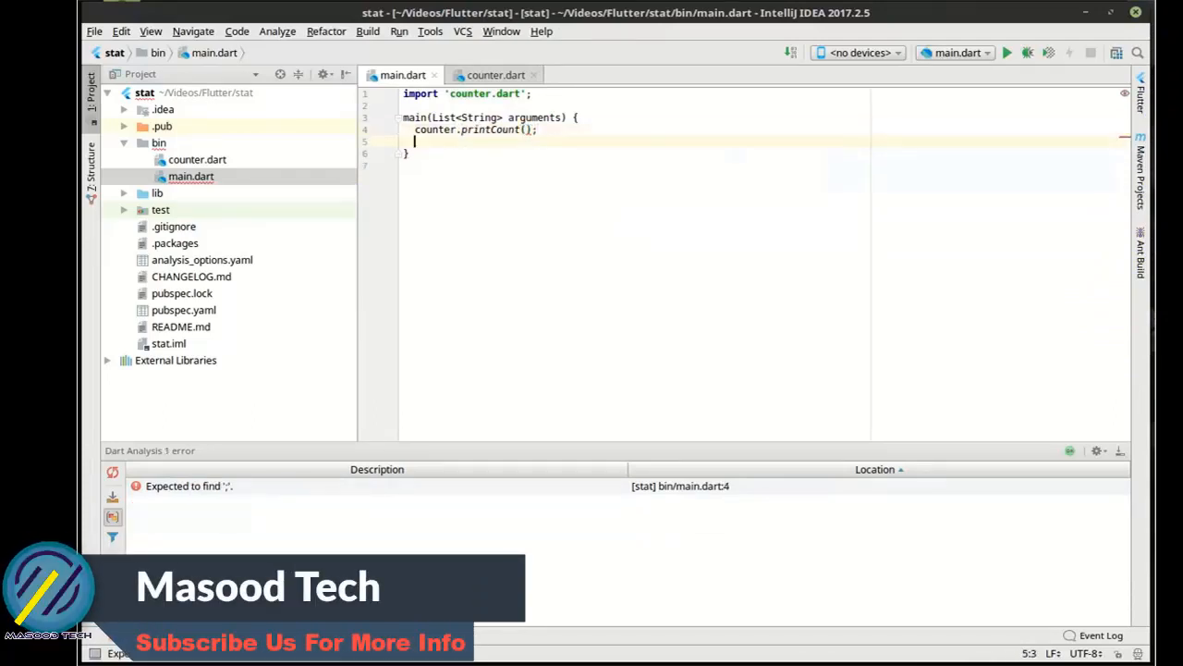
key("Return")
type("counter")
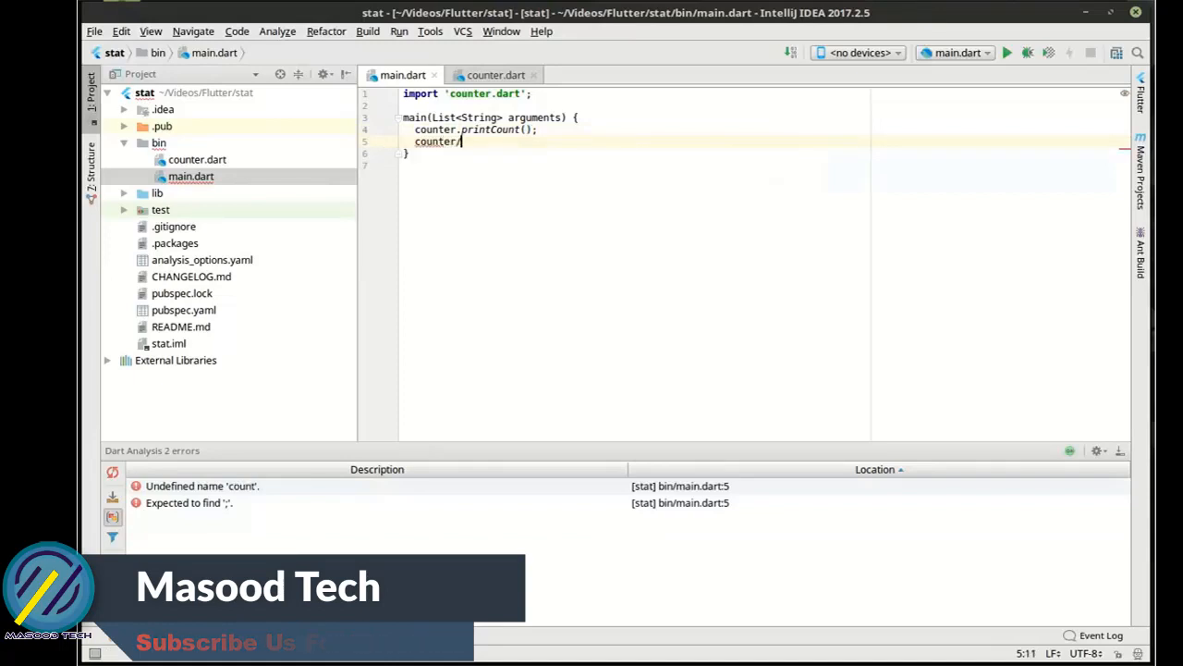
type(".")
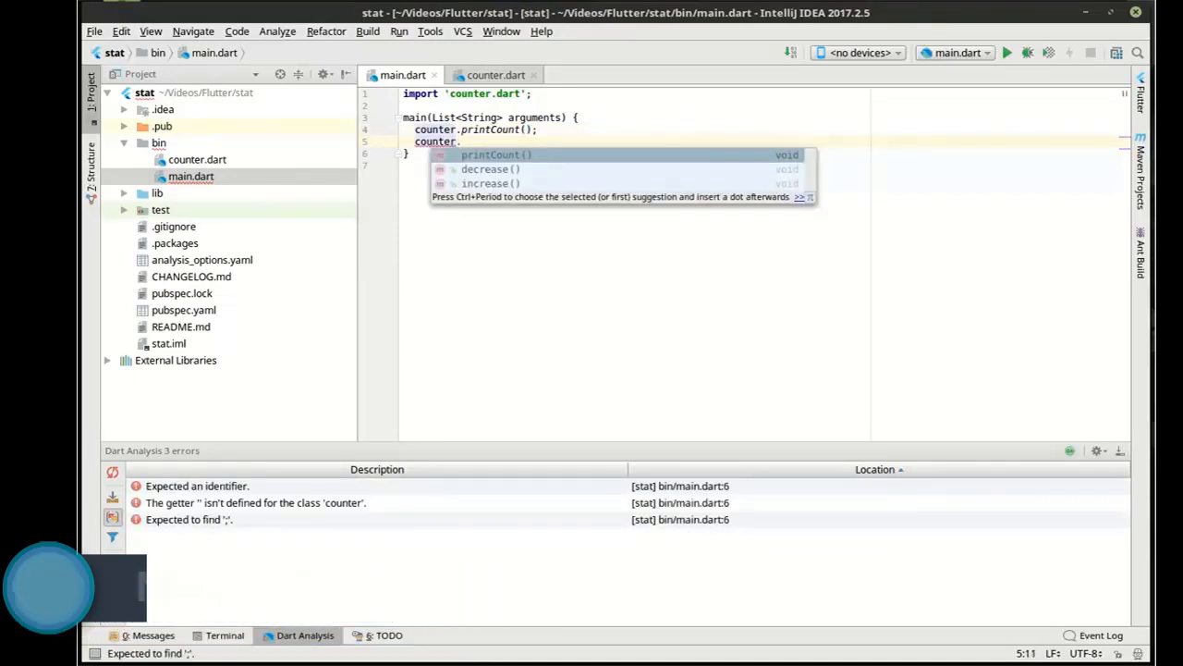
key("Down")
key("Down")
key("Return")
type(";")
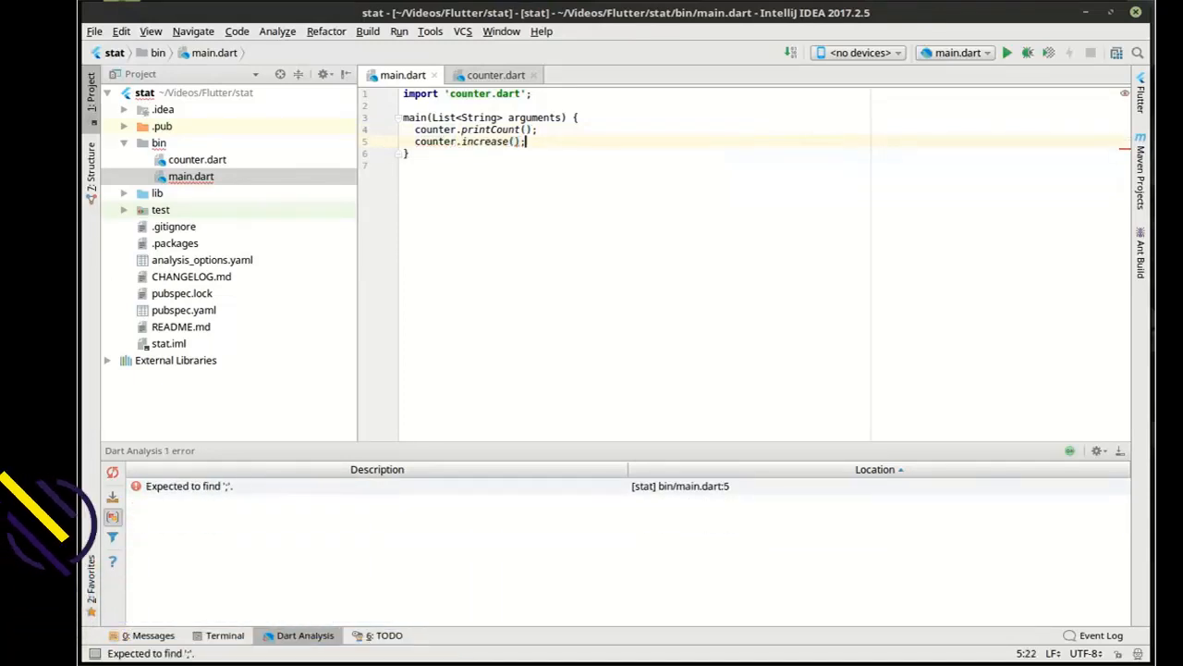
key("Return")
type("counter.")
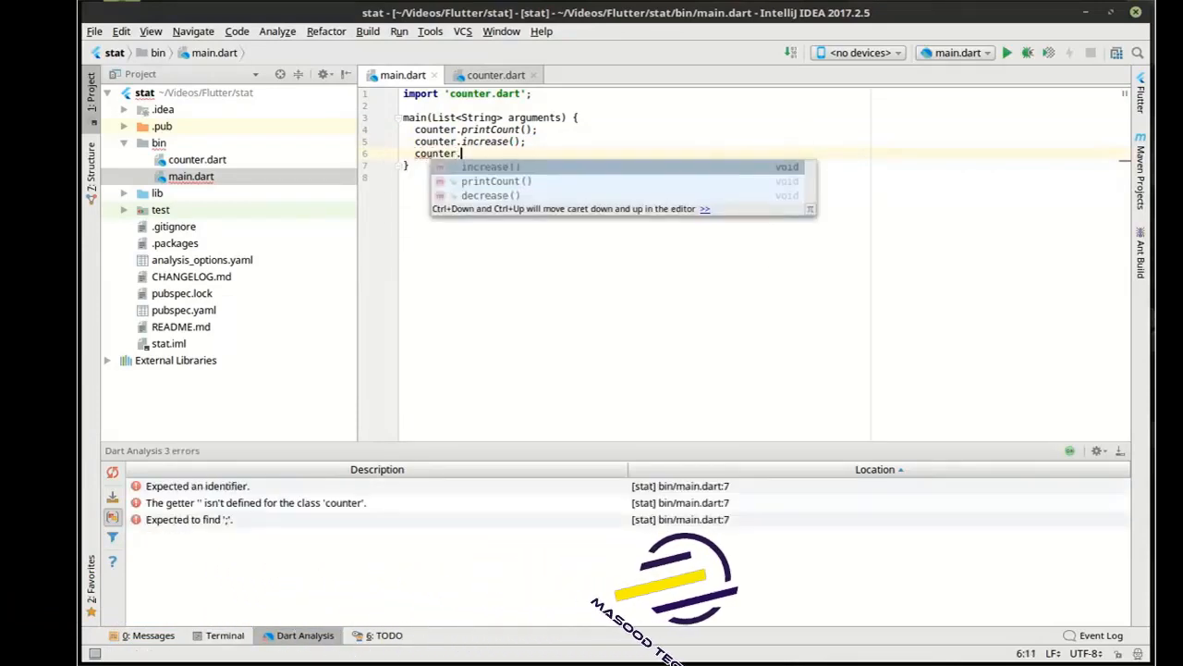
type("pr")
key("Return")
type(";")
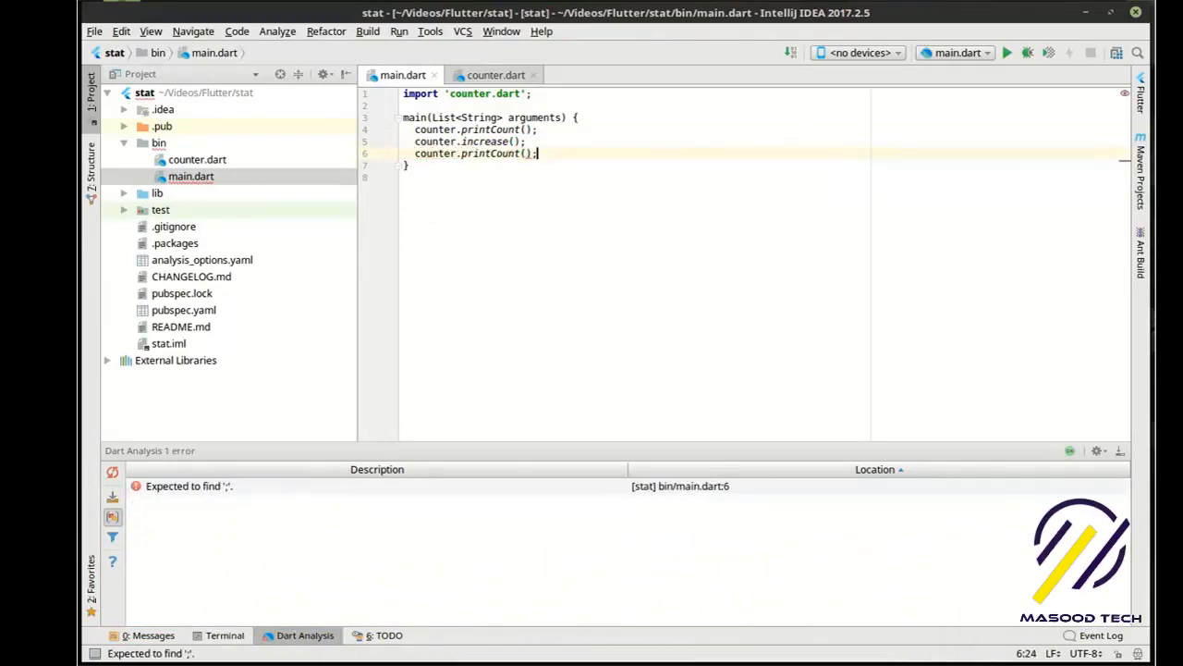
key("Return")
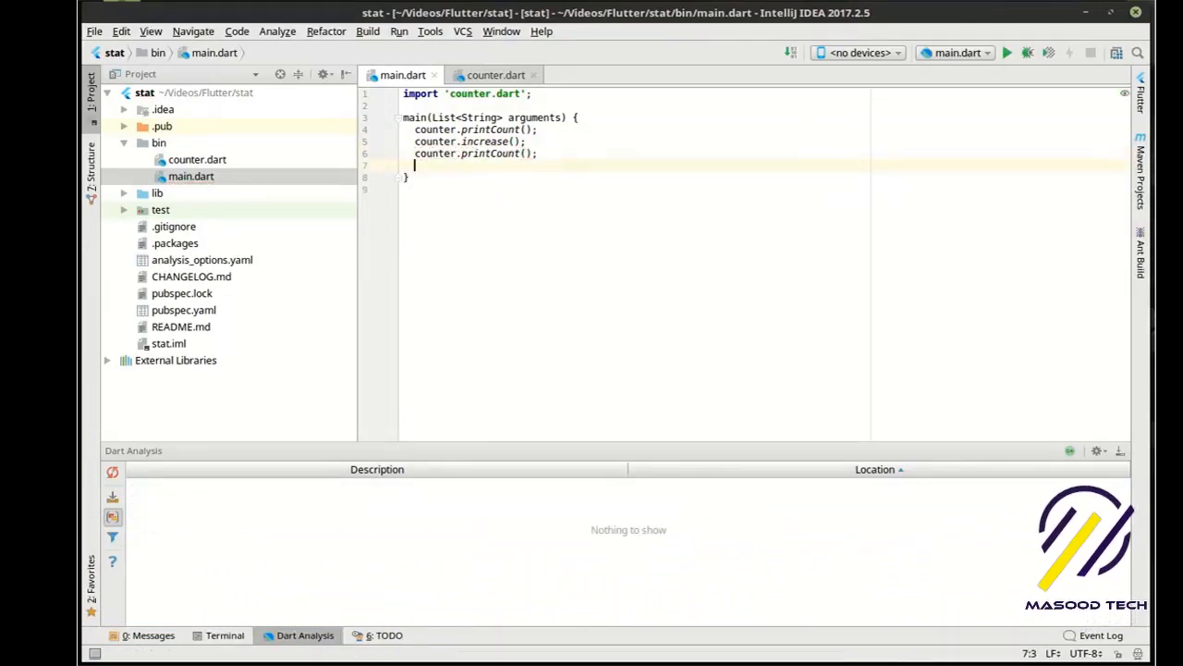
Step: Duplicate the counter.increase() line with Ctrl+D and rerun so the output shows 0 then 2
left_click(1006, 52)
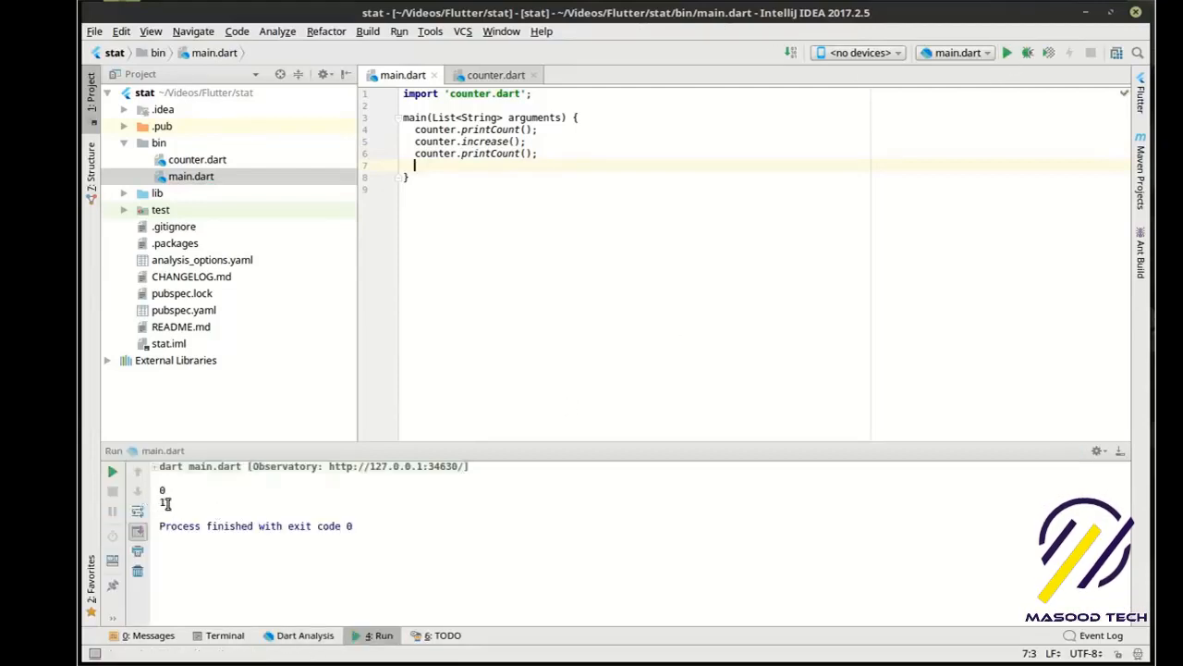
left_click_drag(527, 140, 415, 144)
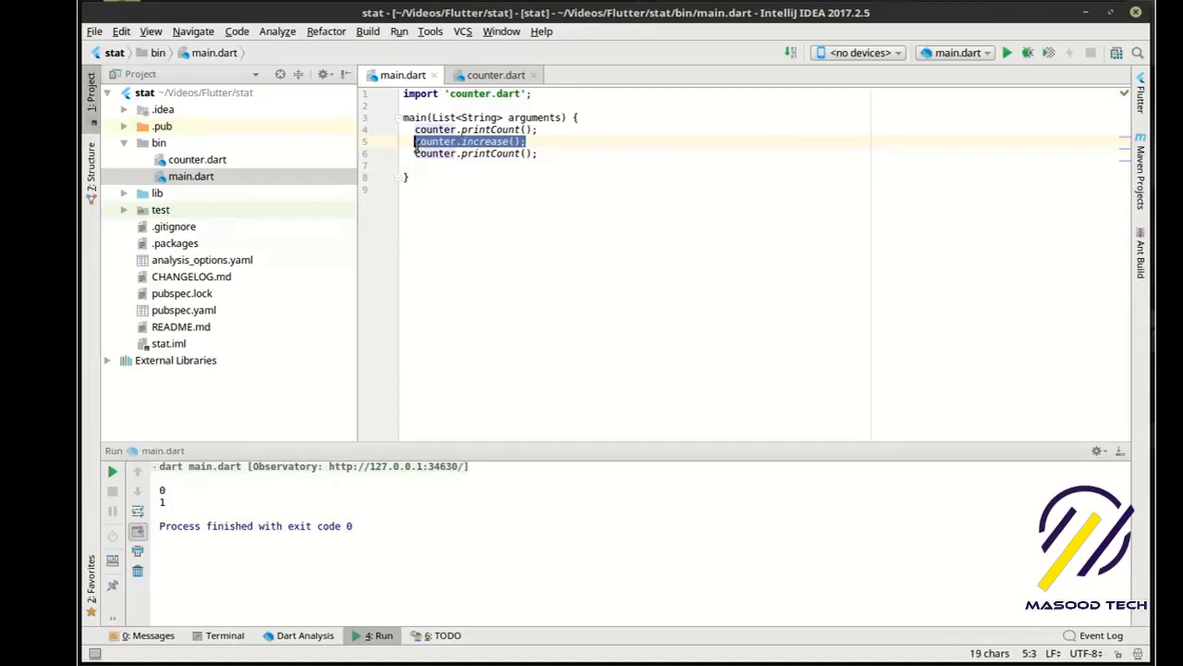
key("End")
key("ctrl+d")
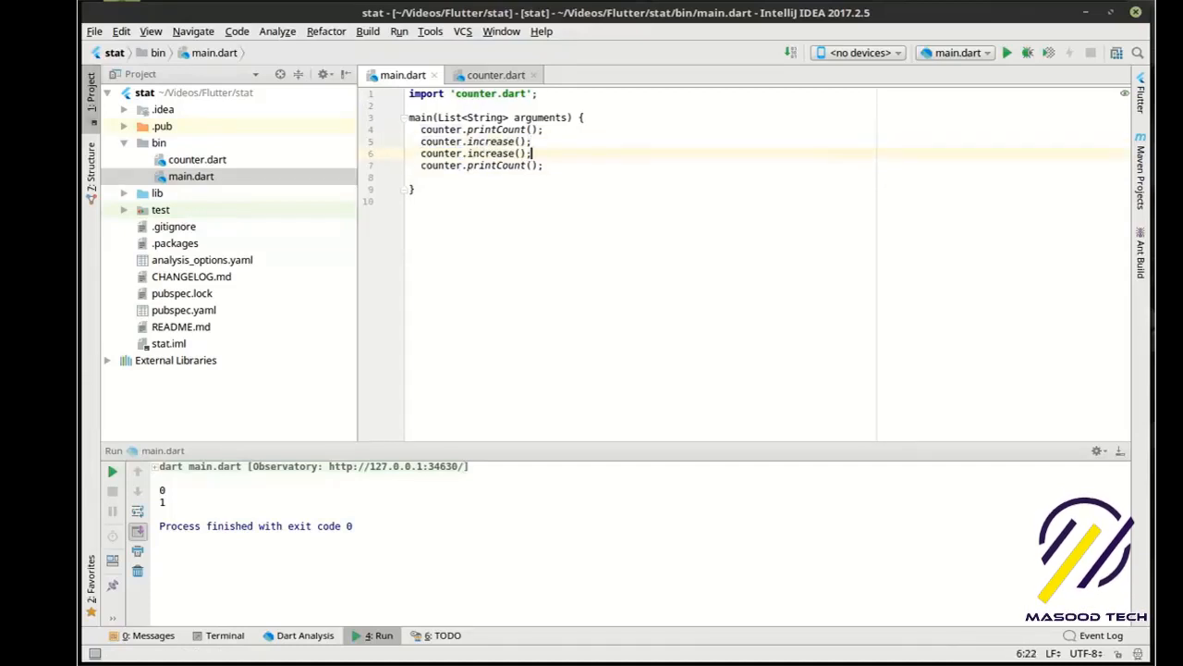
double_click(489, 154)
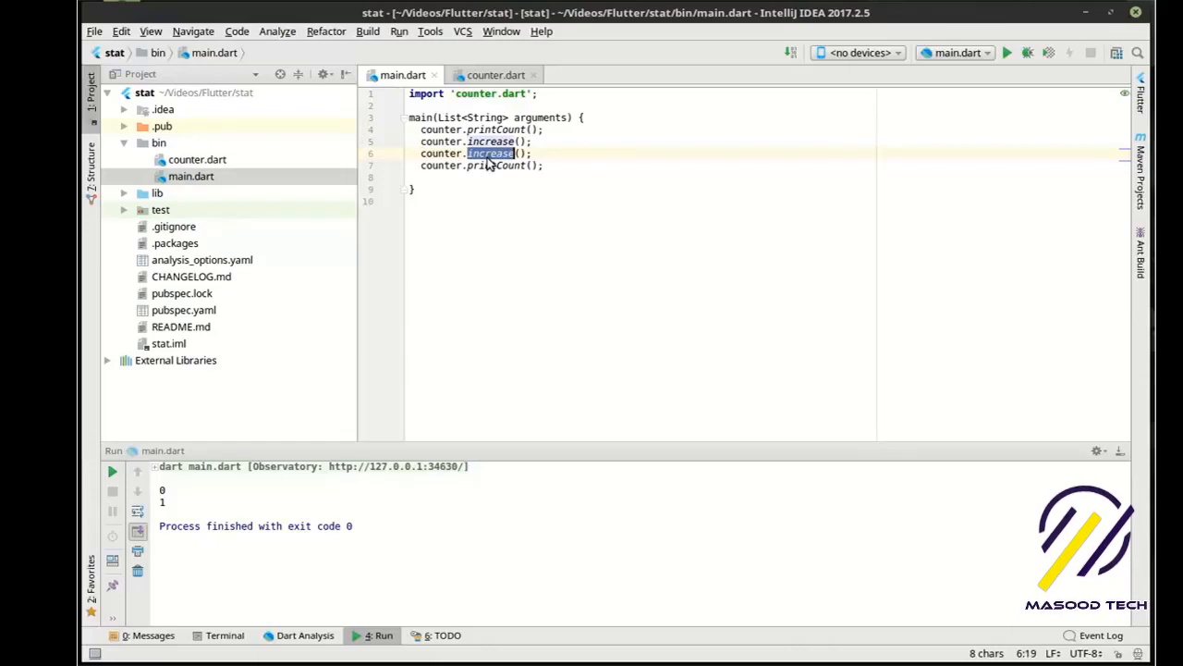
left_click(1007, 52)
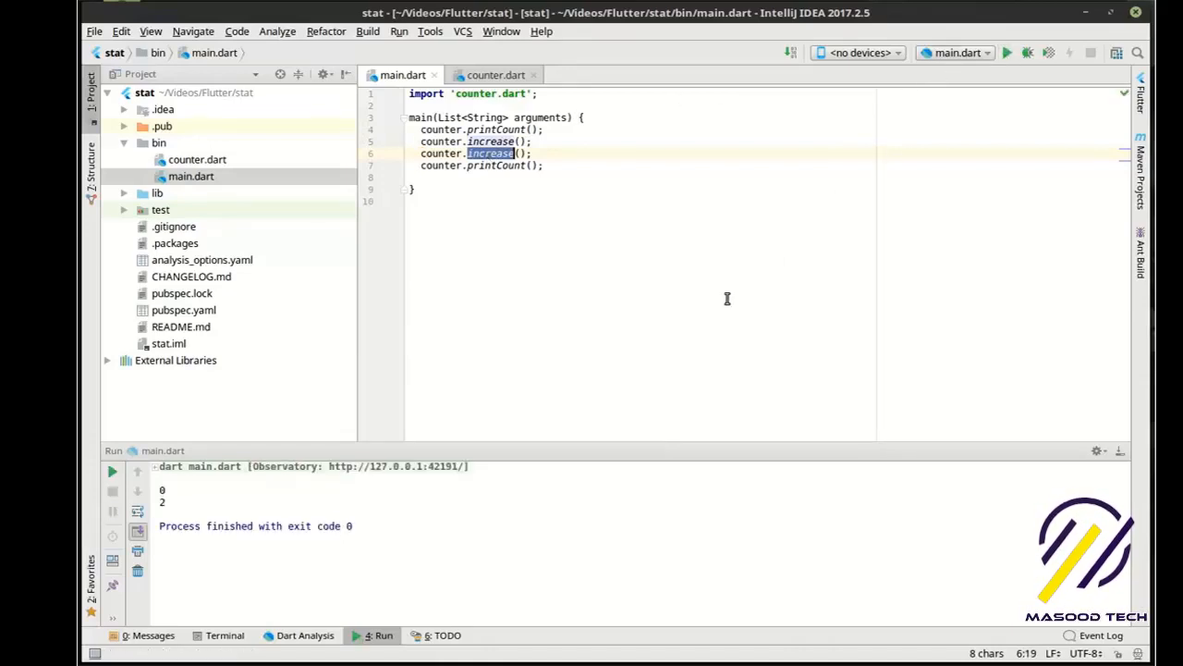
left_click(445, 264)
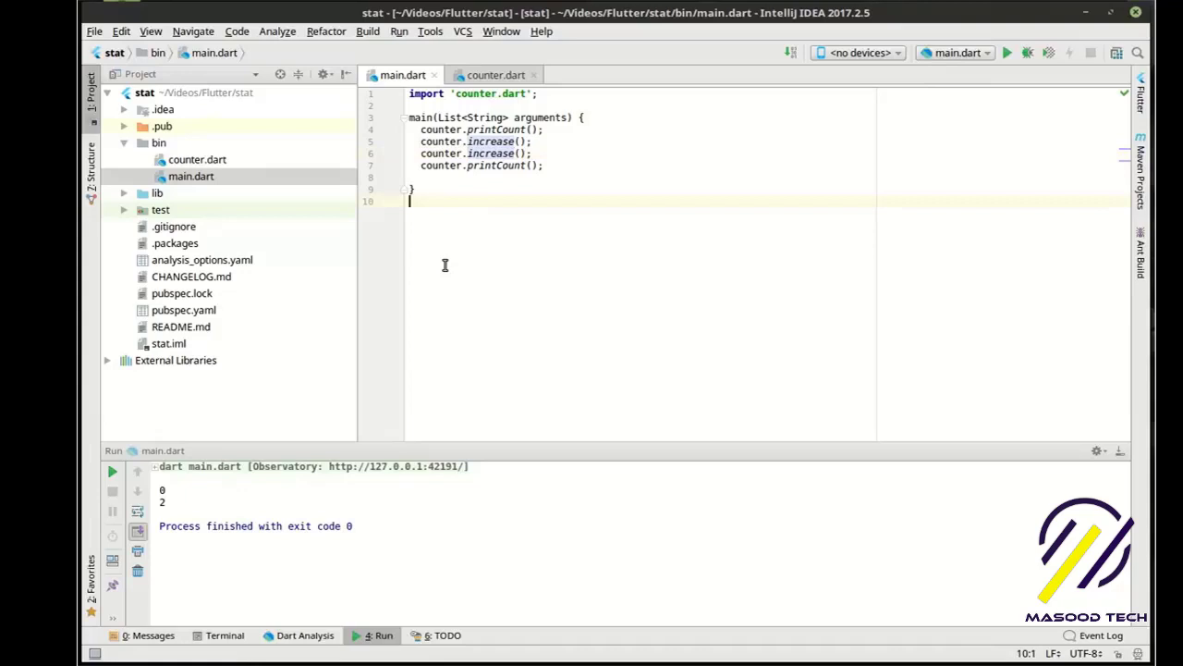
Step: Peek at counter.dart's addTen and removeTen methods, then return to main.dart
double_click(195, 159)
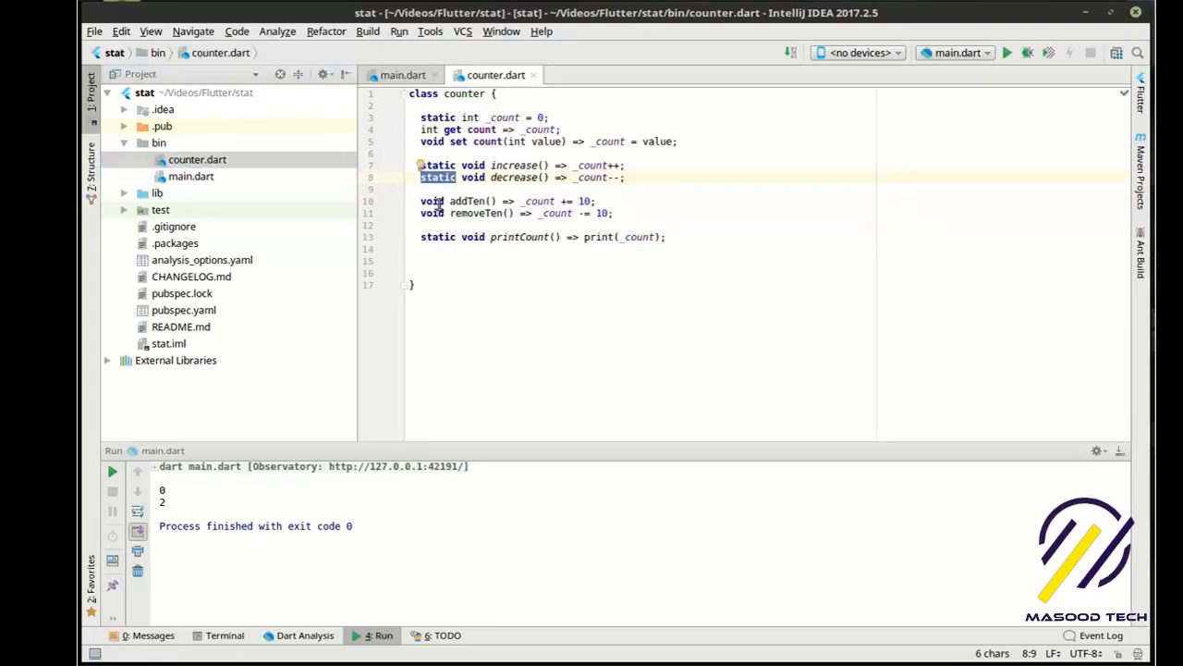
left_click(439, 201)
double_click(467, 200)
double_click(471, 212)
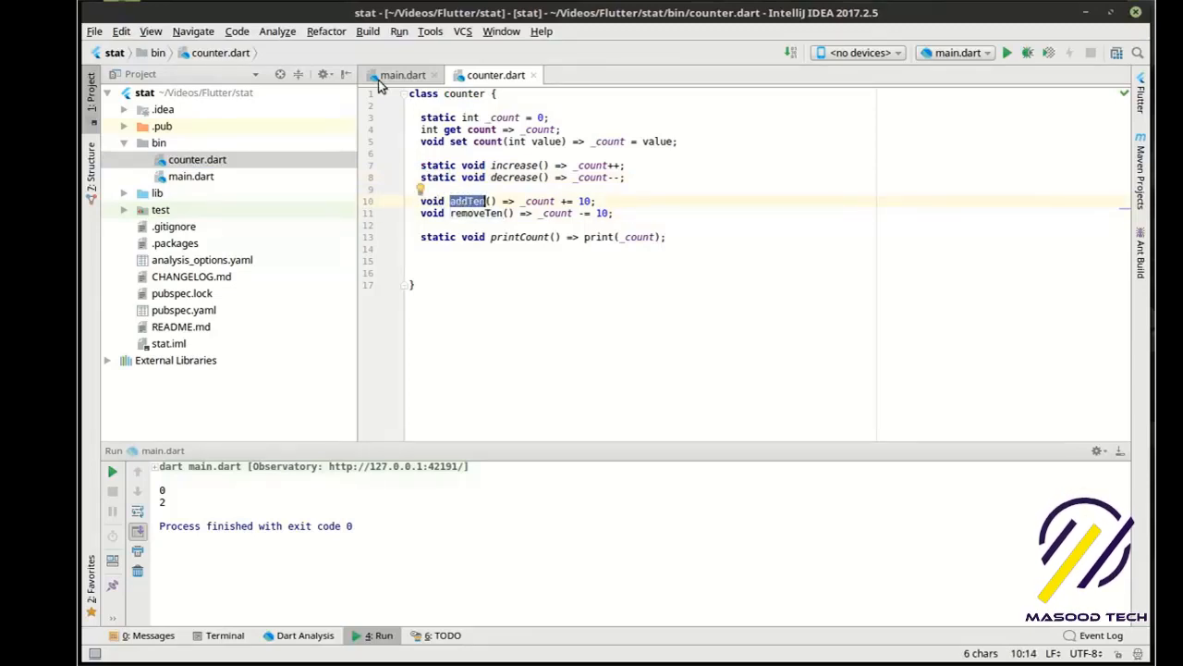
left_click(403, 75)
Step: Declare obj = new counter() and call obj.addTen(), undoing an accidental line split
key("Return")
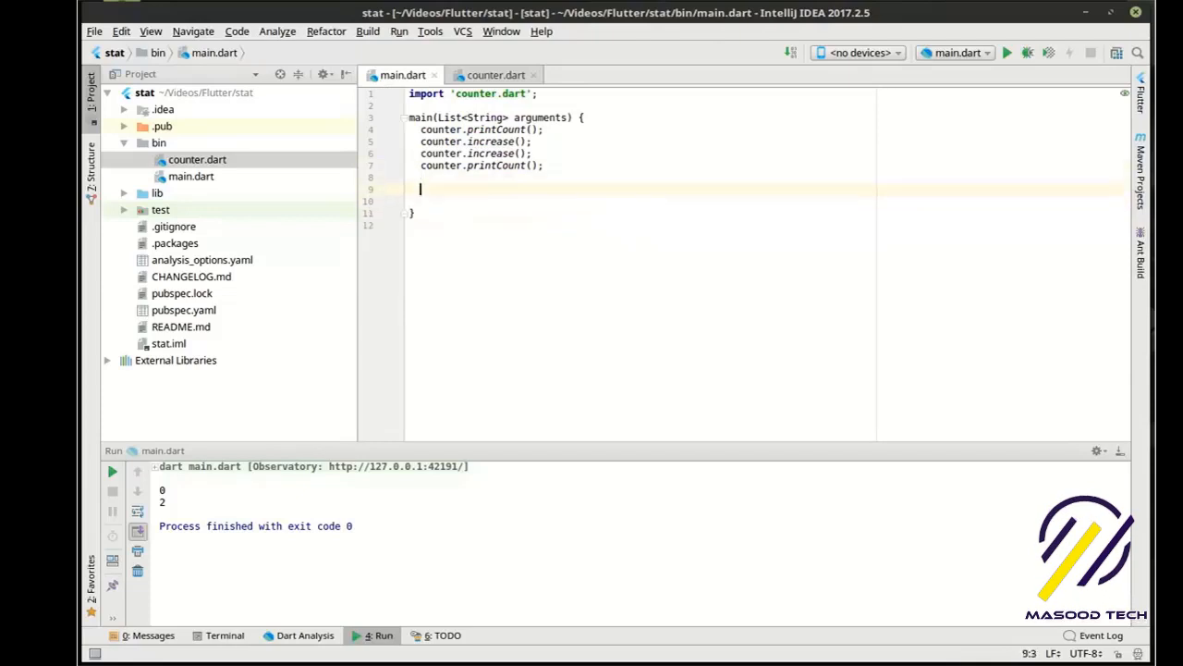
type("counter")
type("ot")
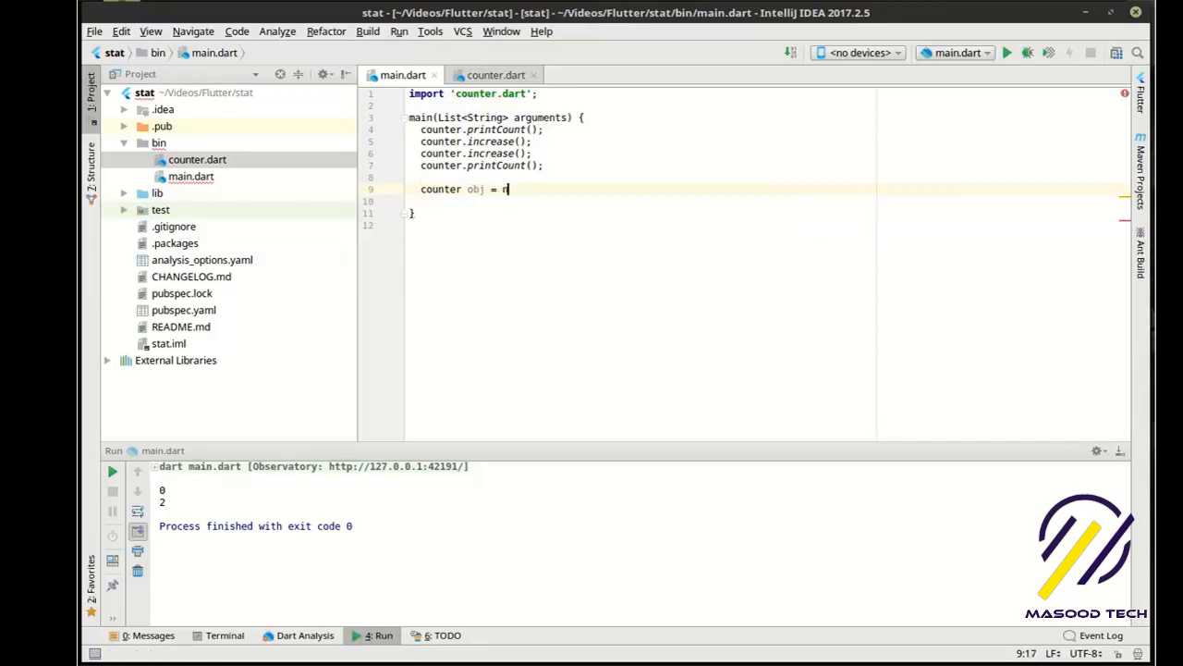
type("ew counter();")
key("Return")
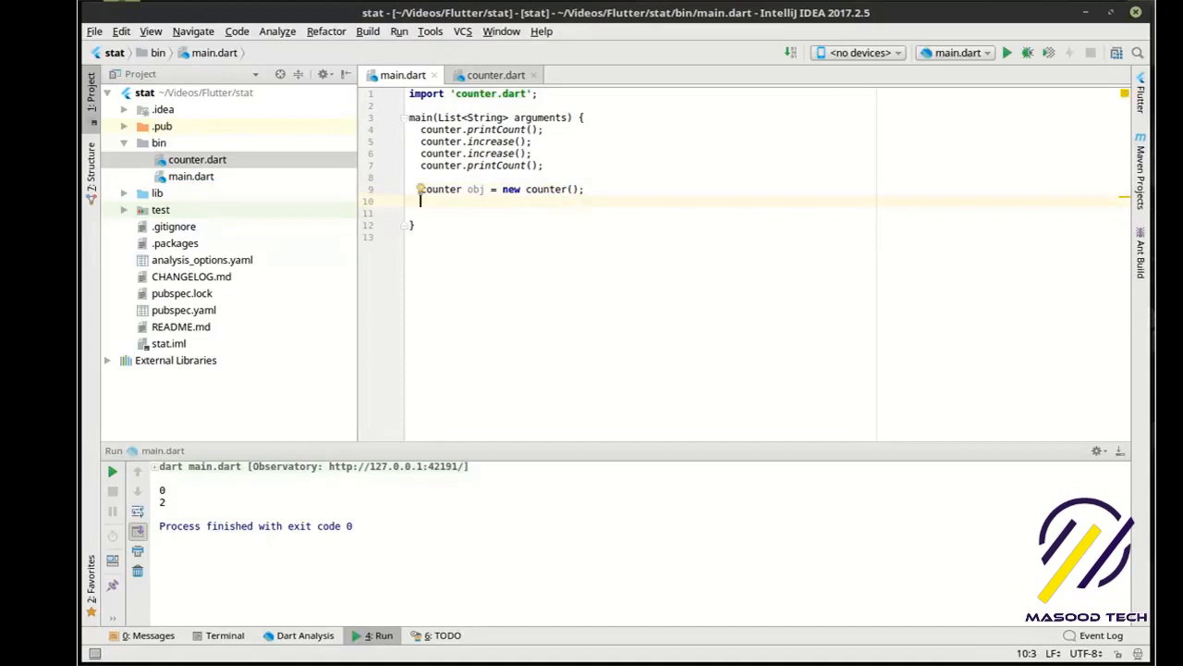
type("obj.")
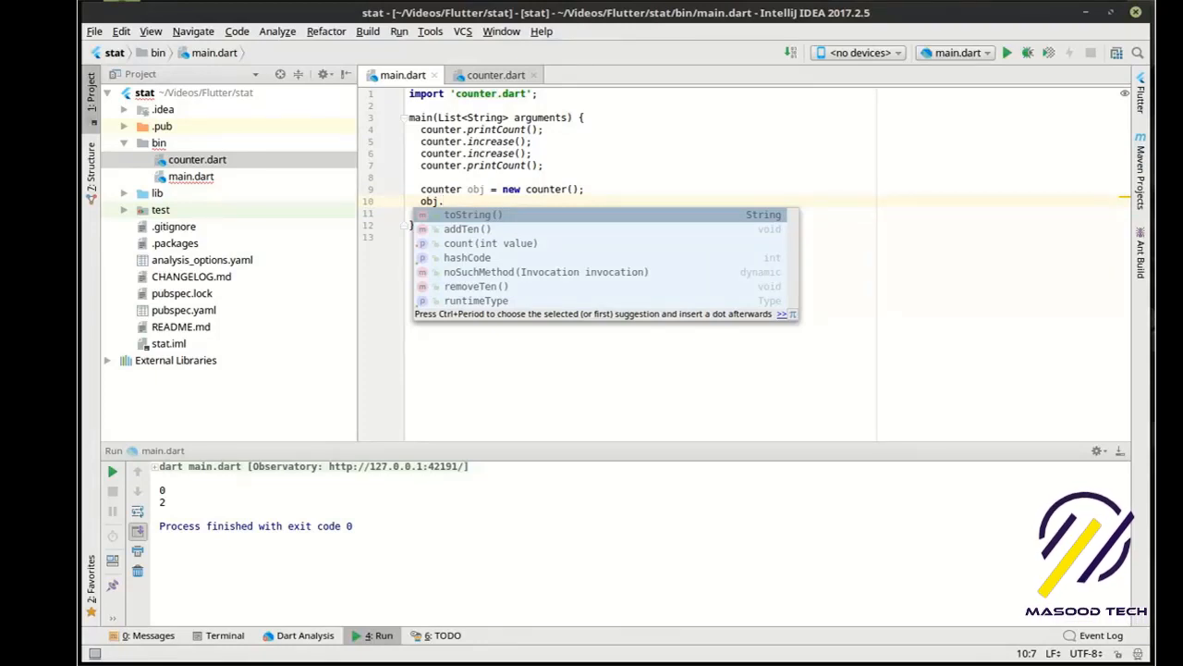
key("Down")
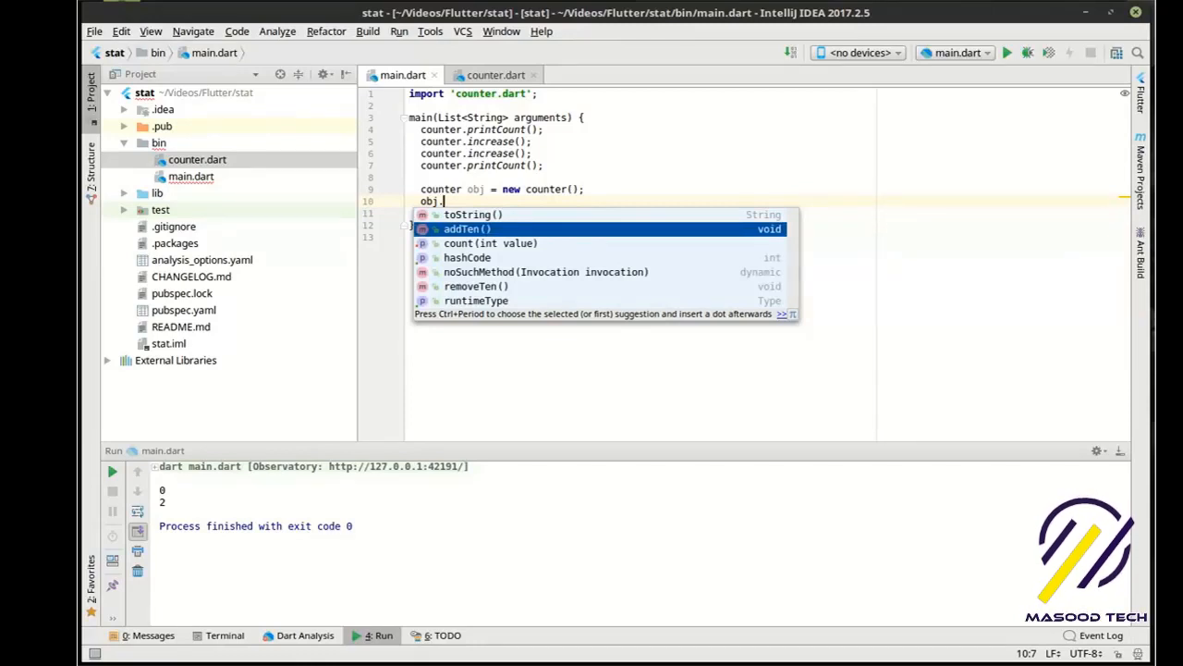
key("Return")
type(";")
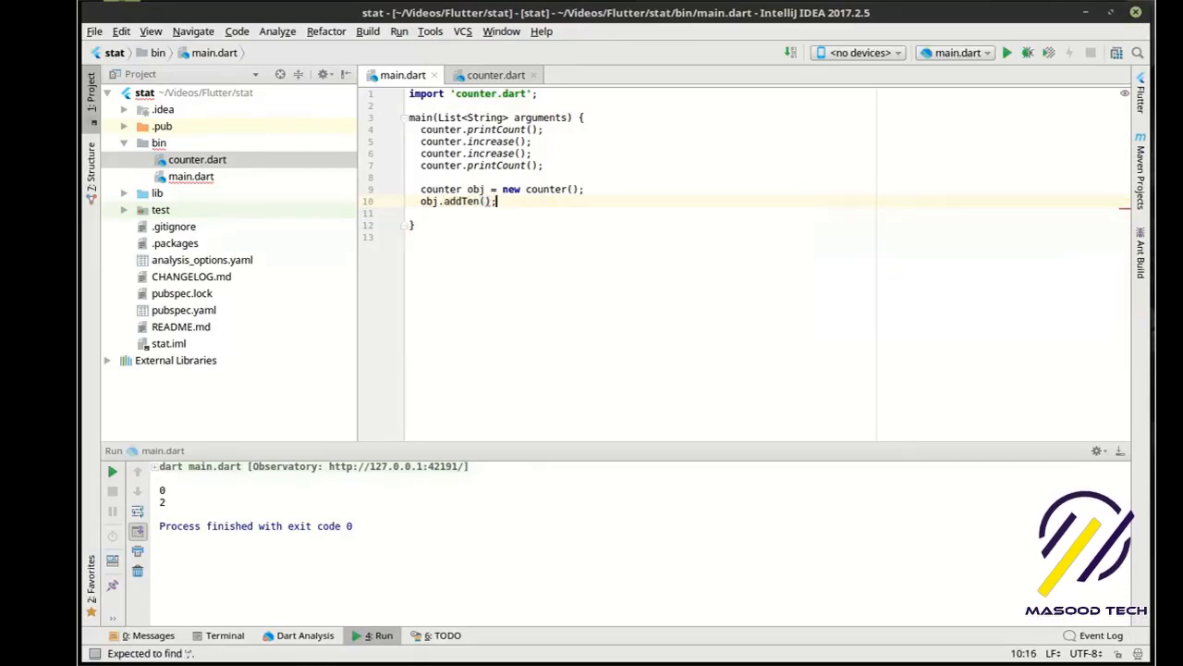
key("Return")
type("obj.")
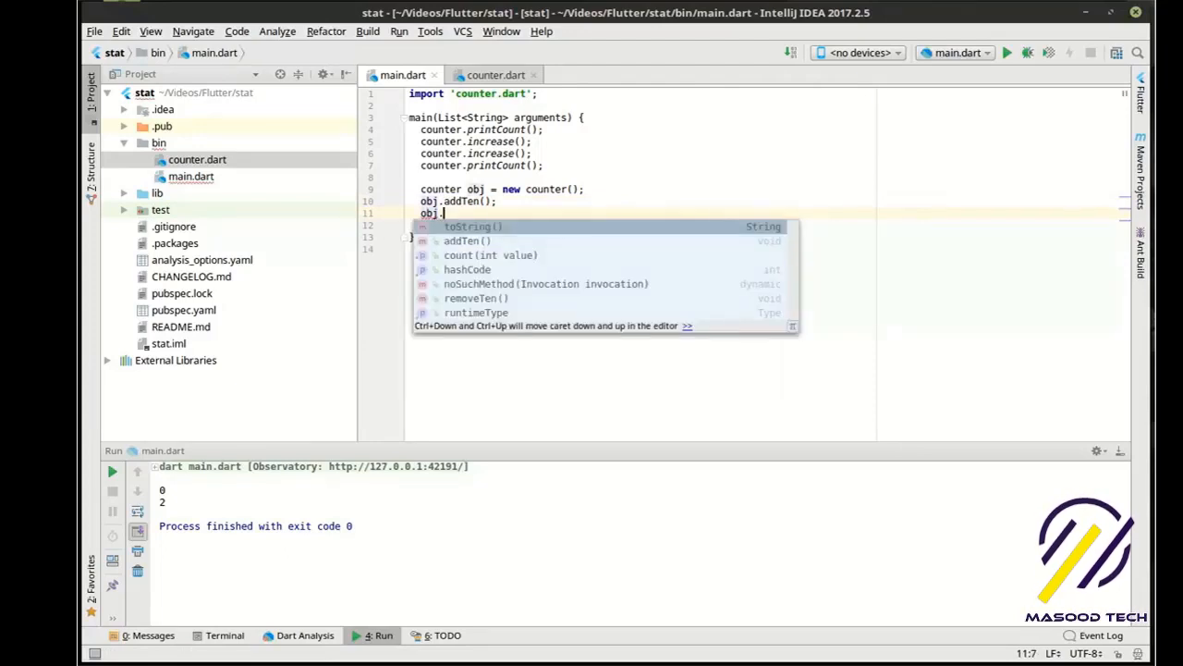
type("count")
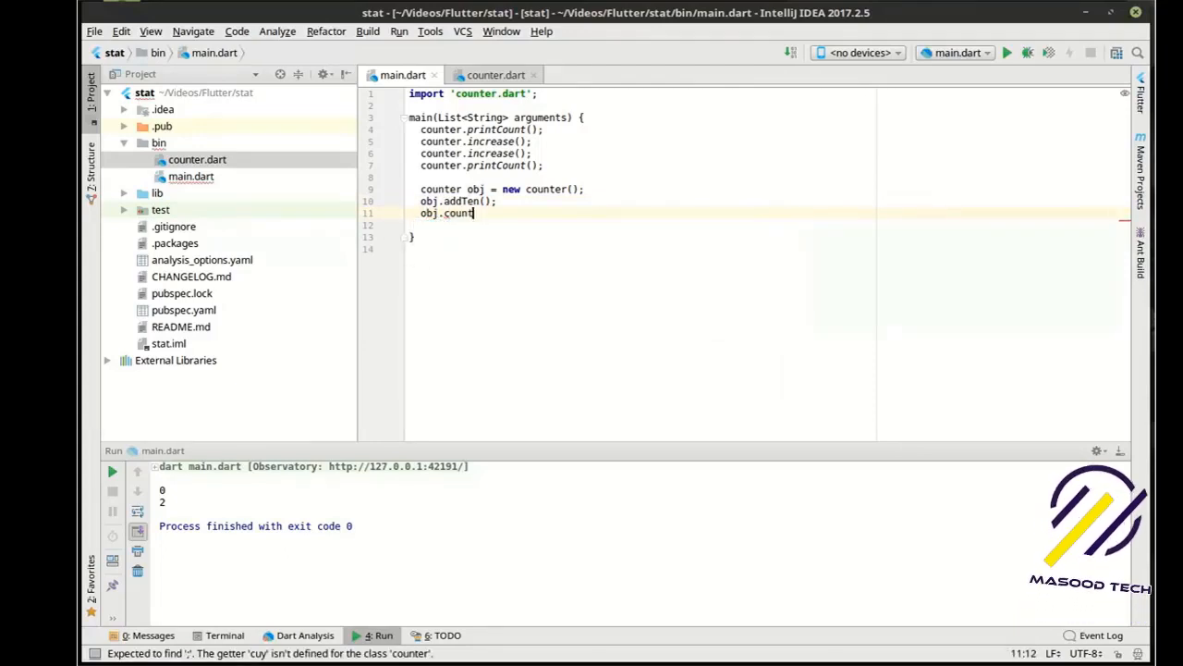
type(" = 5;")
key("Up")
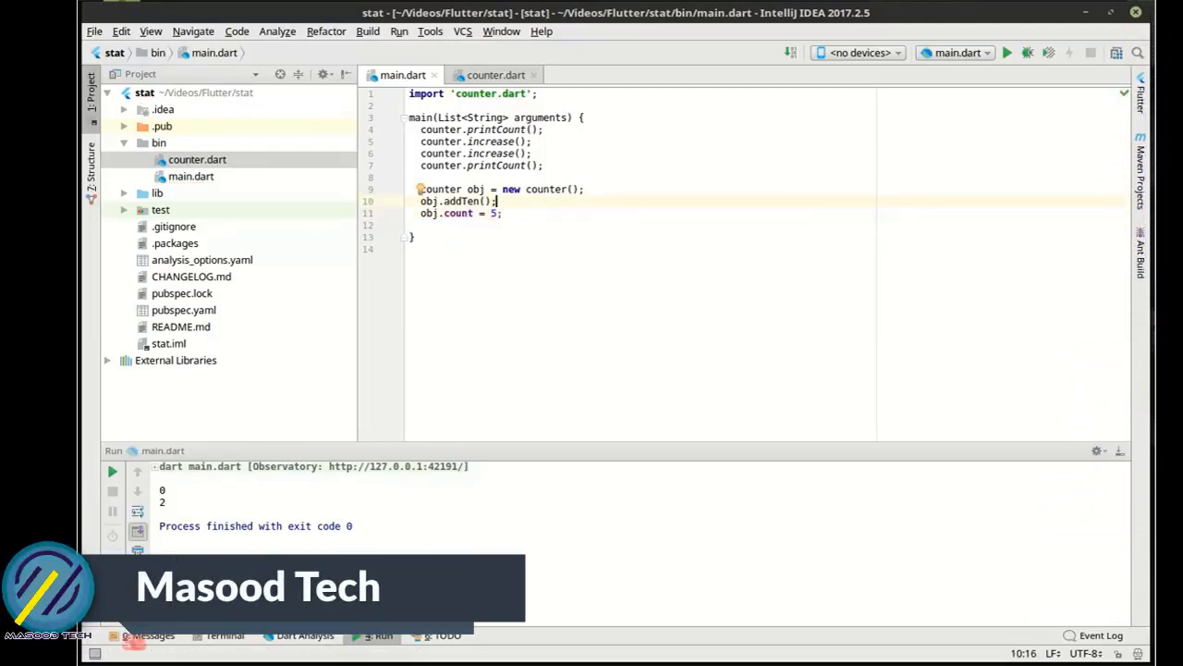
left_click(503, 189)
key("Return")
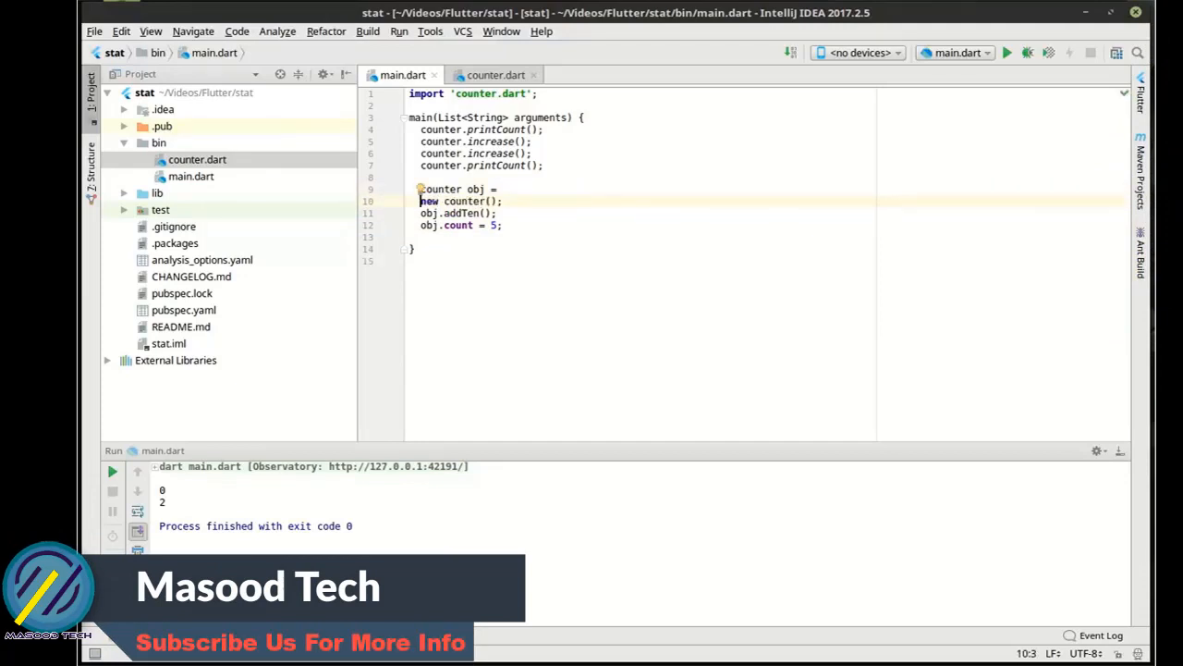
key("ctrl+z")
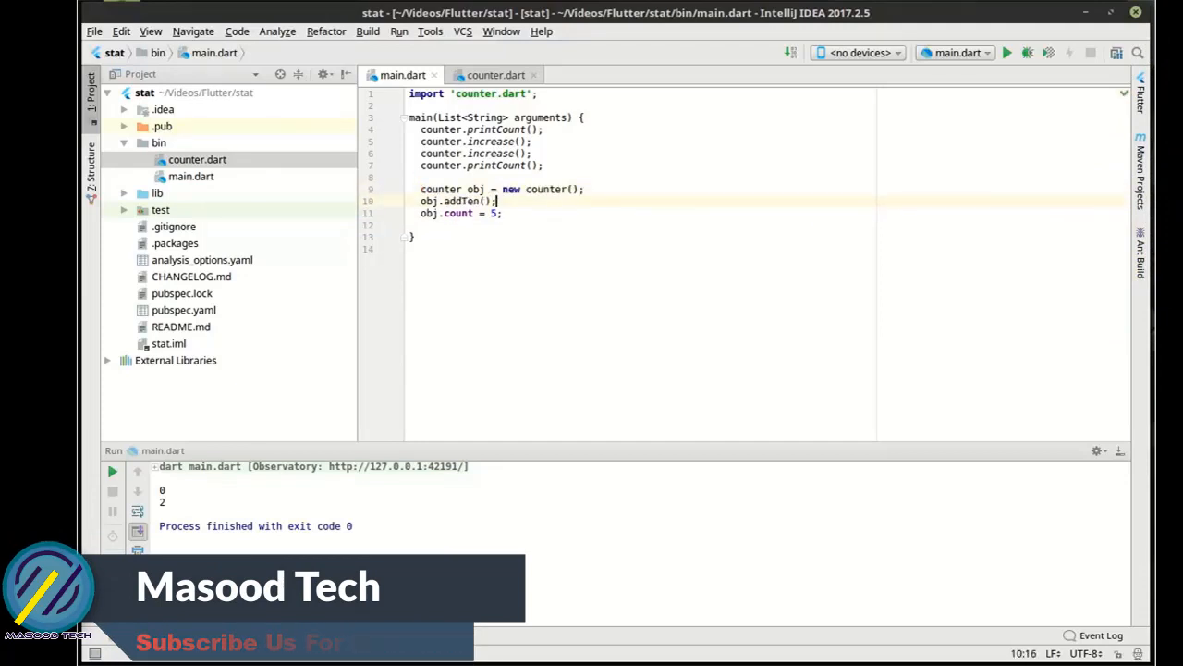
key("Return")
type("print(ob")
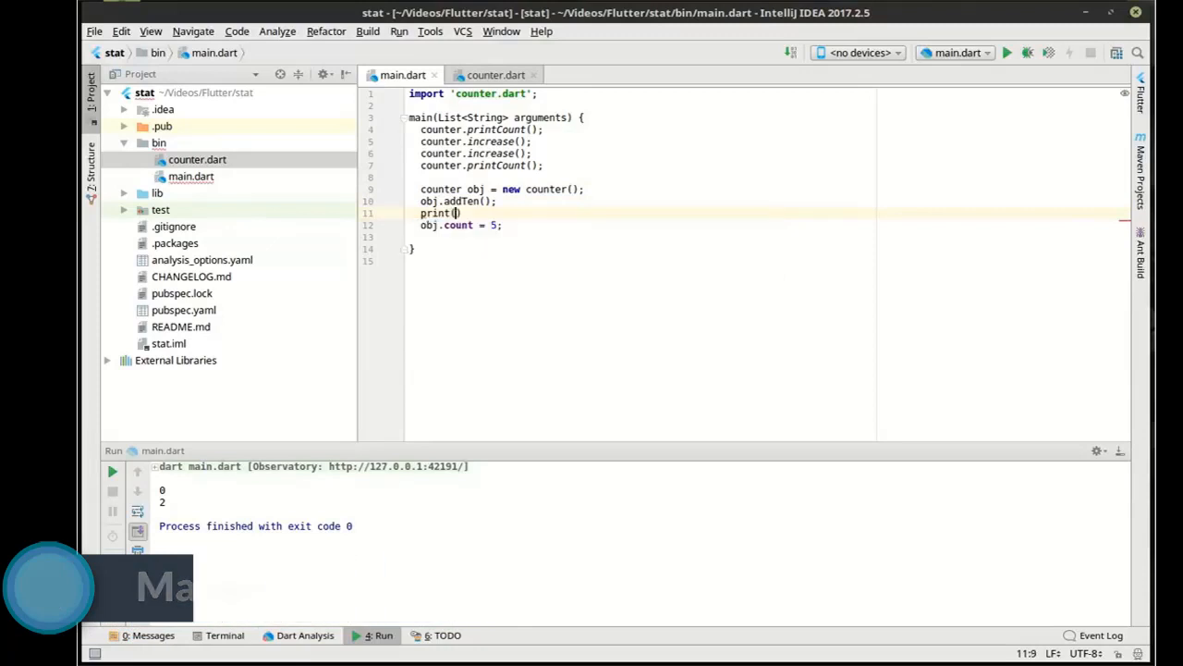
type("j.cou")
Step: Set obj.count = 5 and print obj.count via autocomplete
key("Return")
type(");")
key("Down")
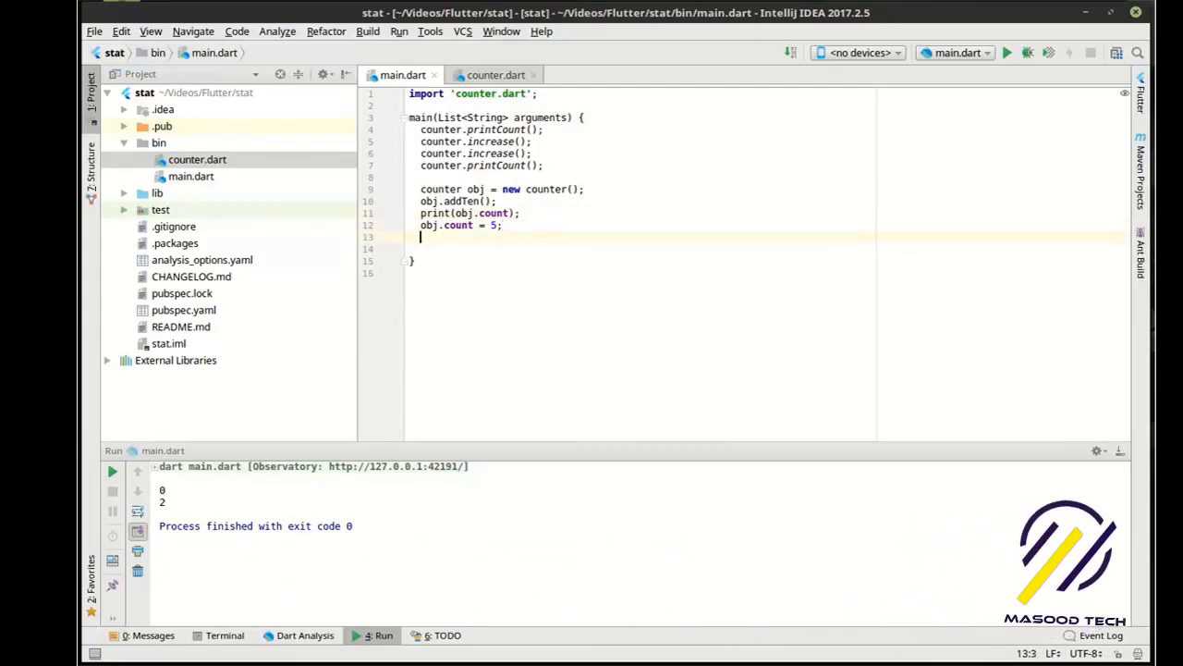
key("Return")
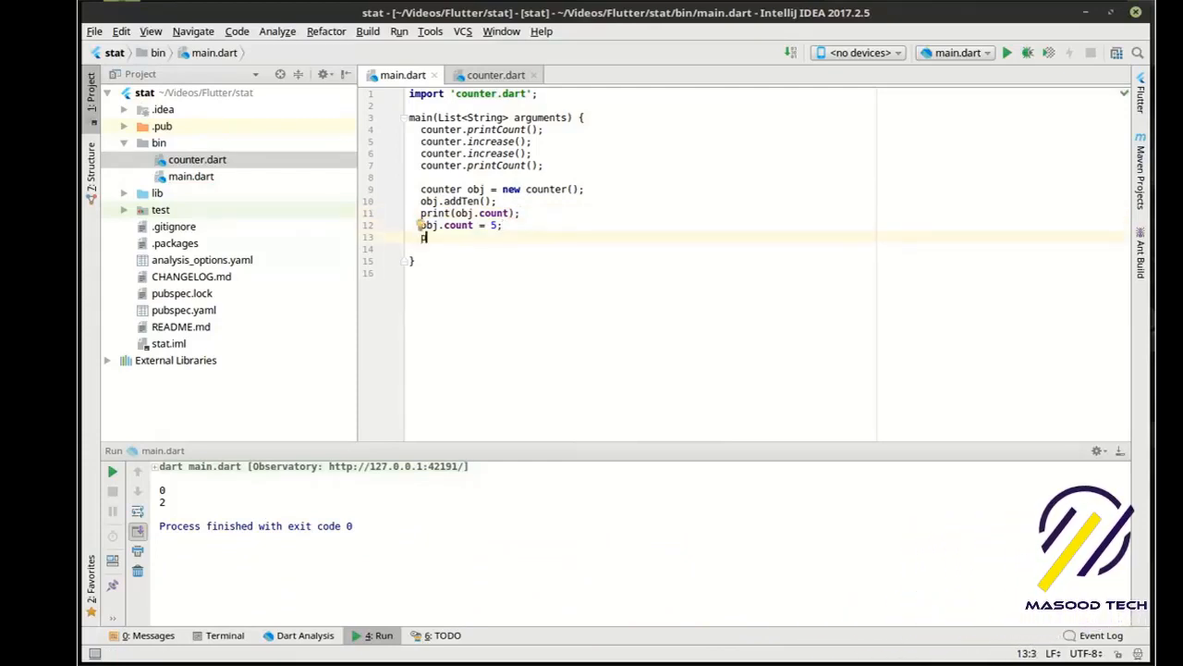
type("print")
key("Tab")
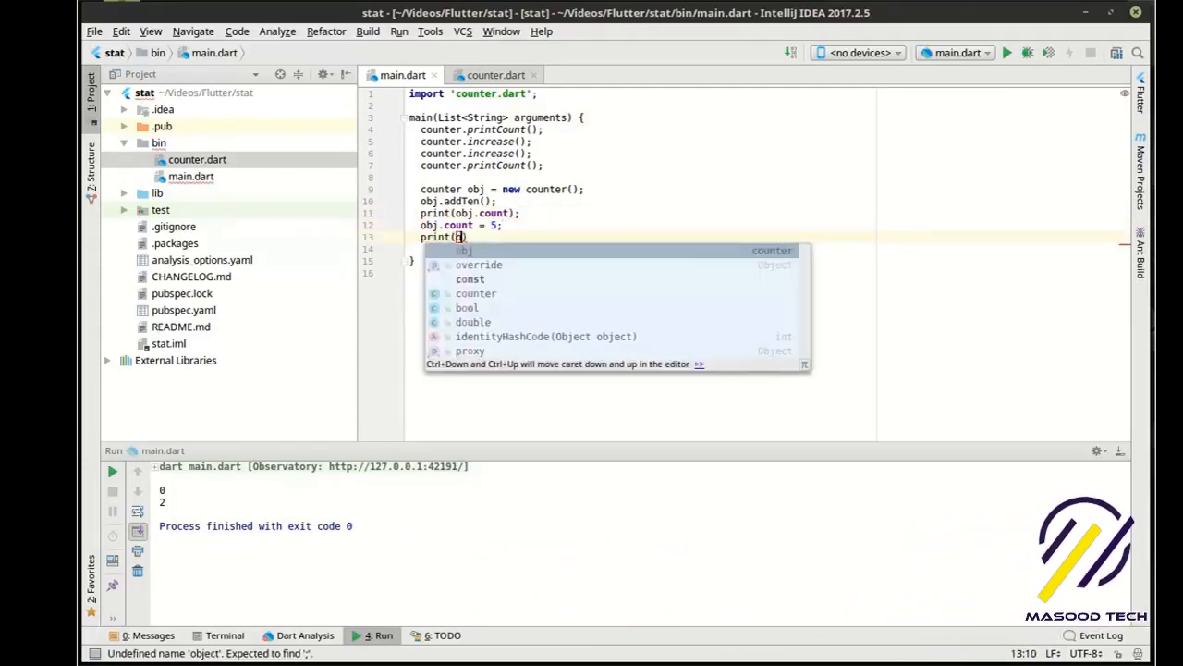
type("bj.count)")
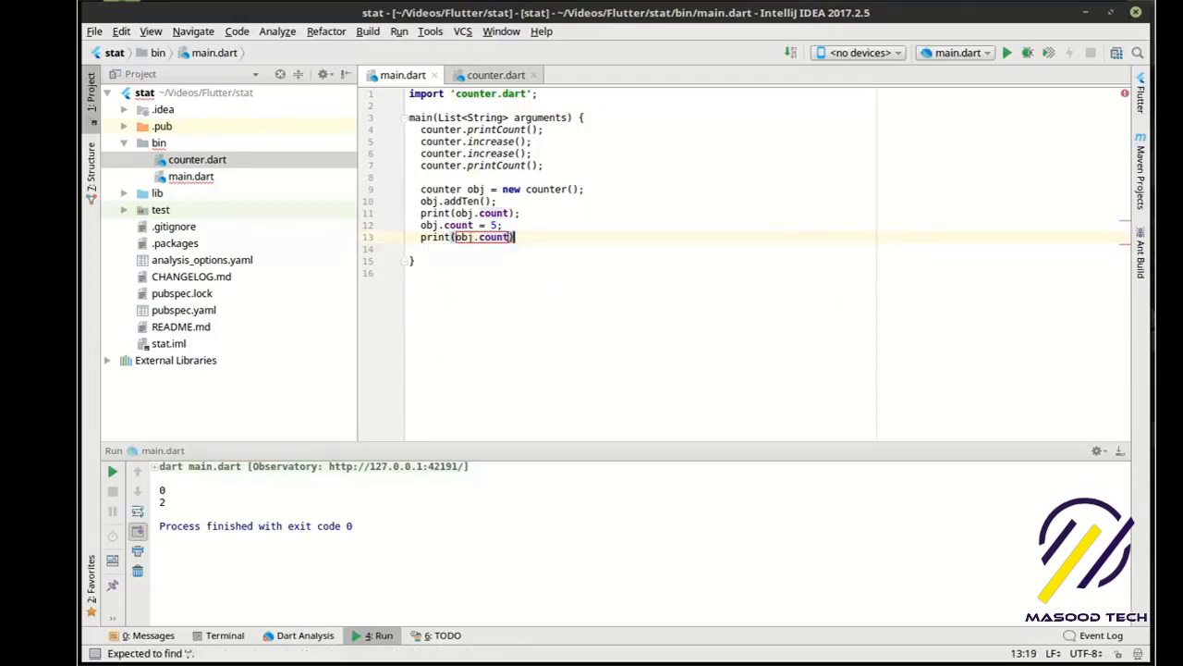
type(";")
key("Return")
type("o")
Step: Null obj, print the 'Obj set ot null' message, then call the static counter.printCount()
key("Return")
type("null;")
key("Return")
key("Return")
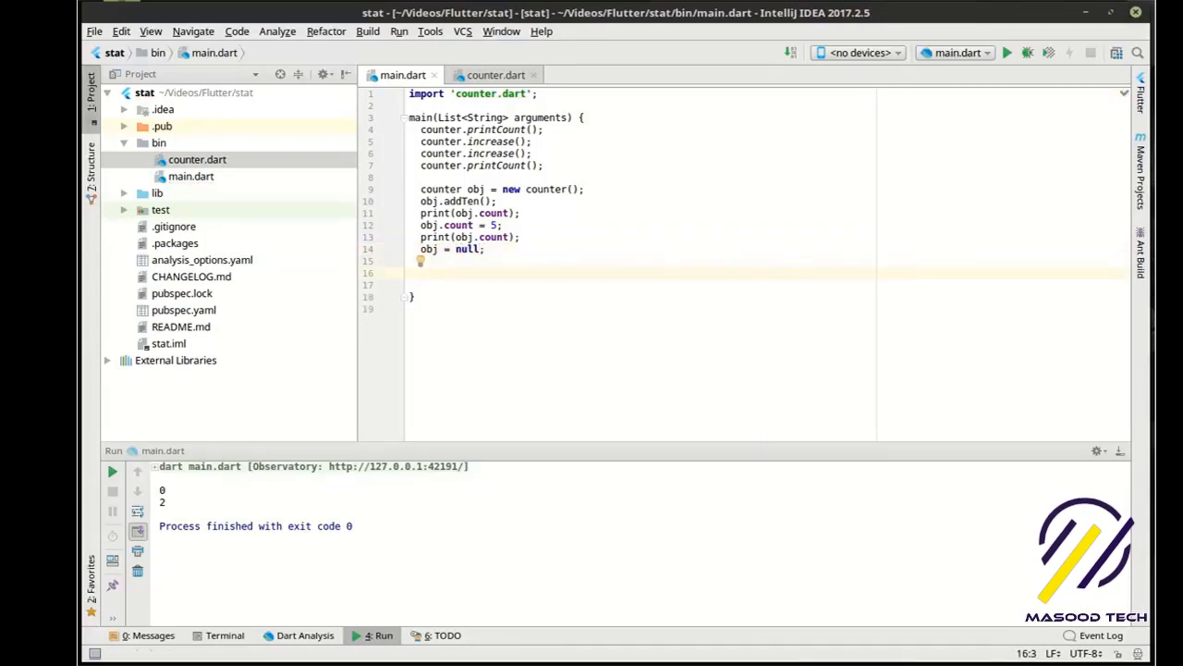
type("print")
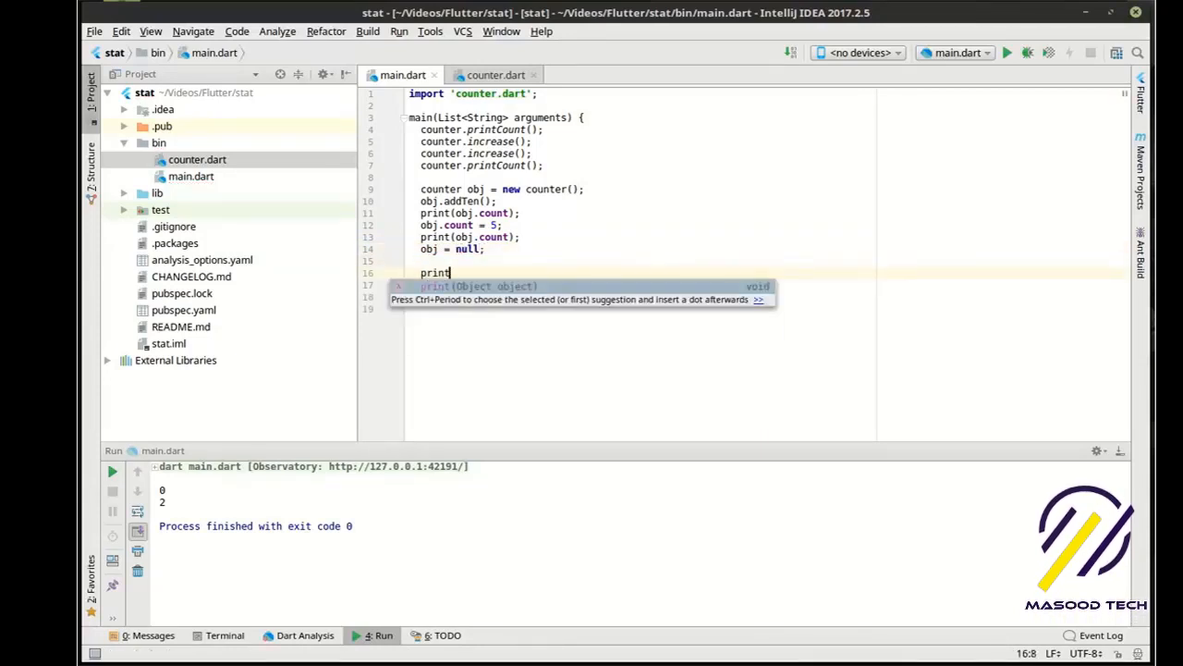
type("(")
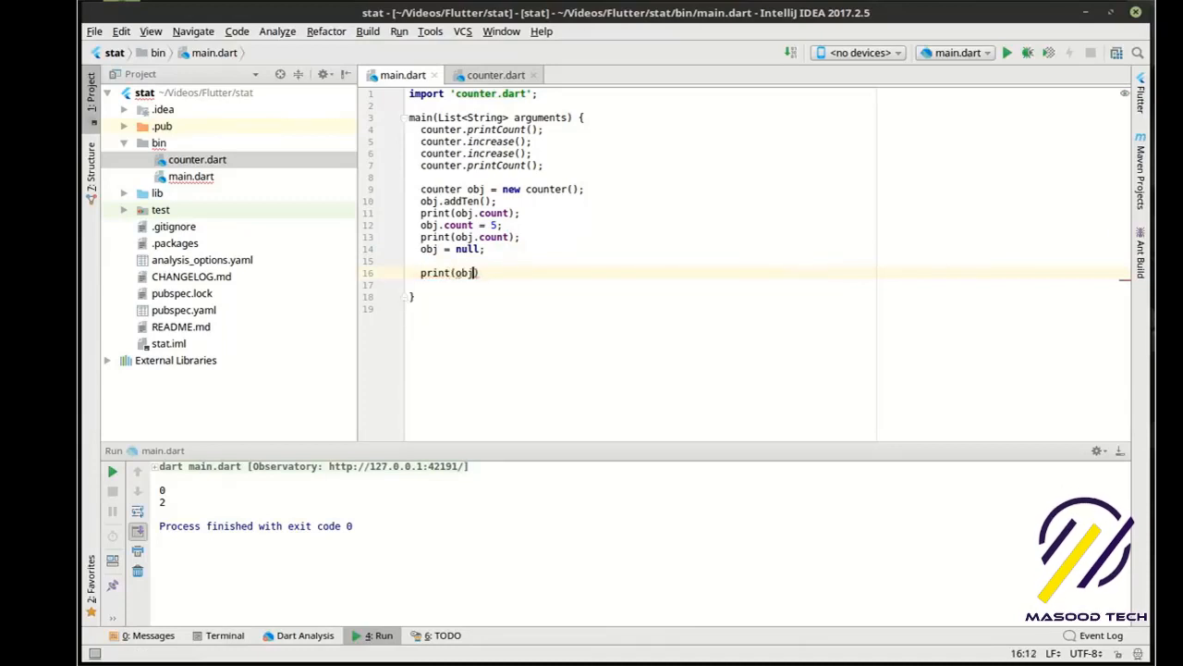
type("ob")
key("BackSpace")
key("BackSpace")
type("'O")
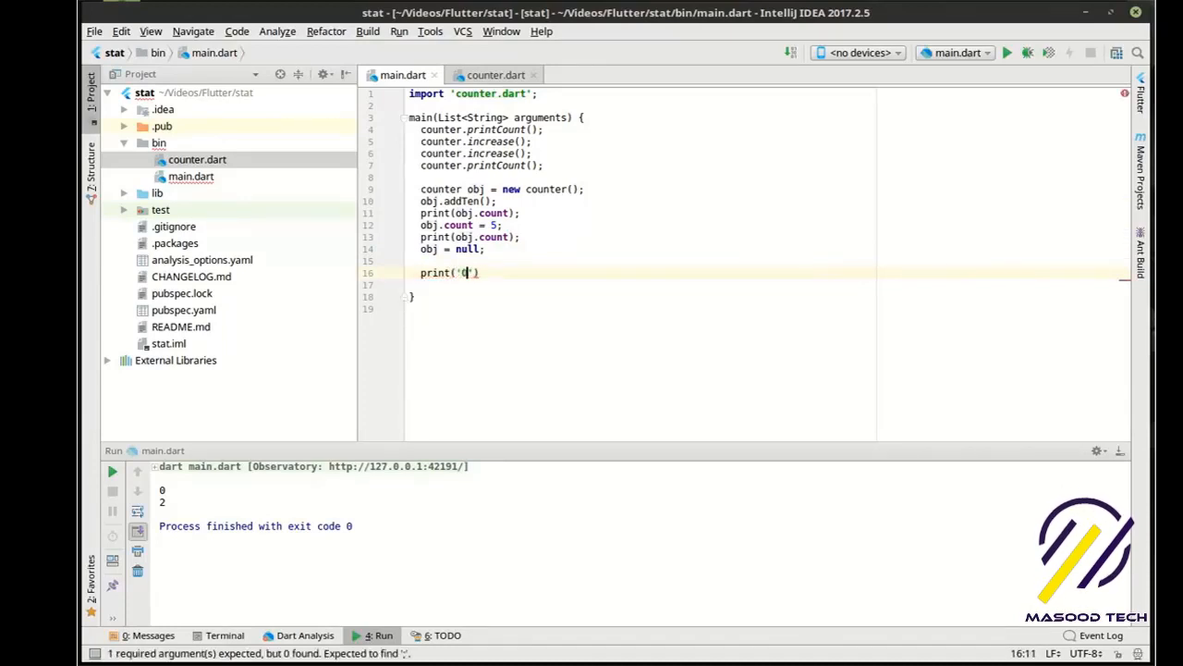
type("bj set ot null")
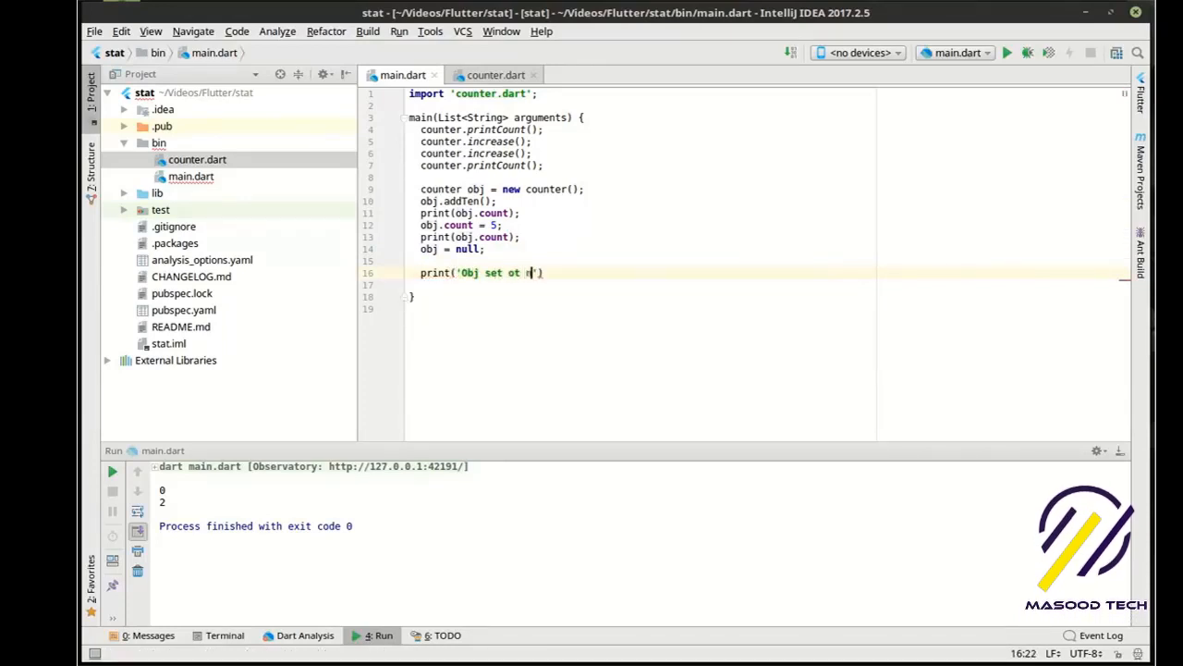
type("');")
key("Return")
key("Return")
type("coun")
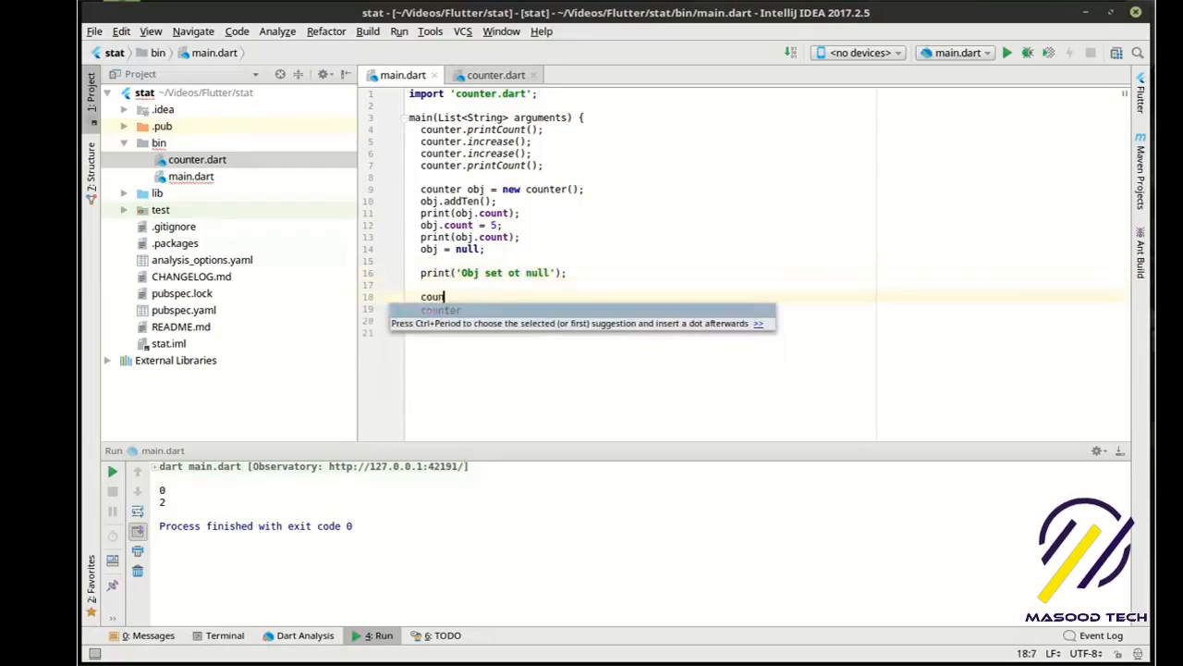
type("ter.")
key("Return")
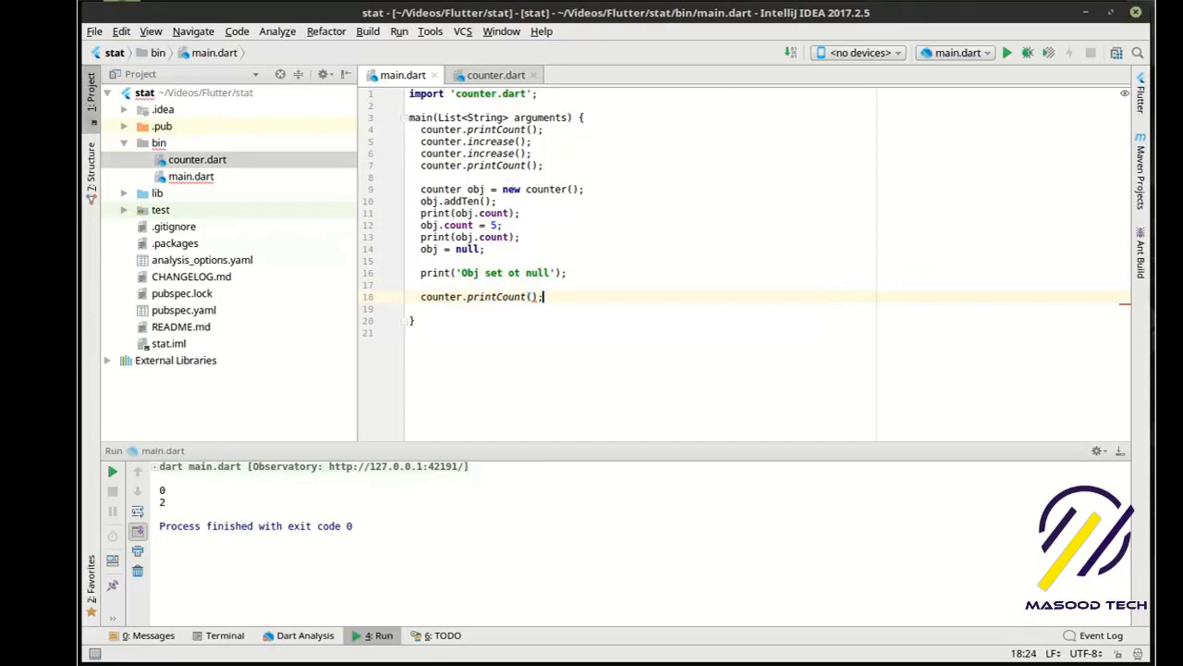
type(";")
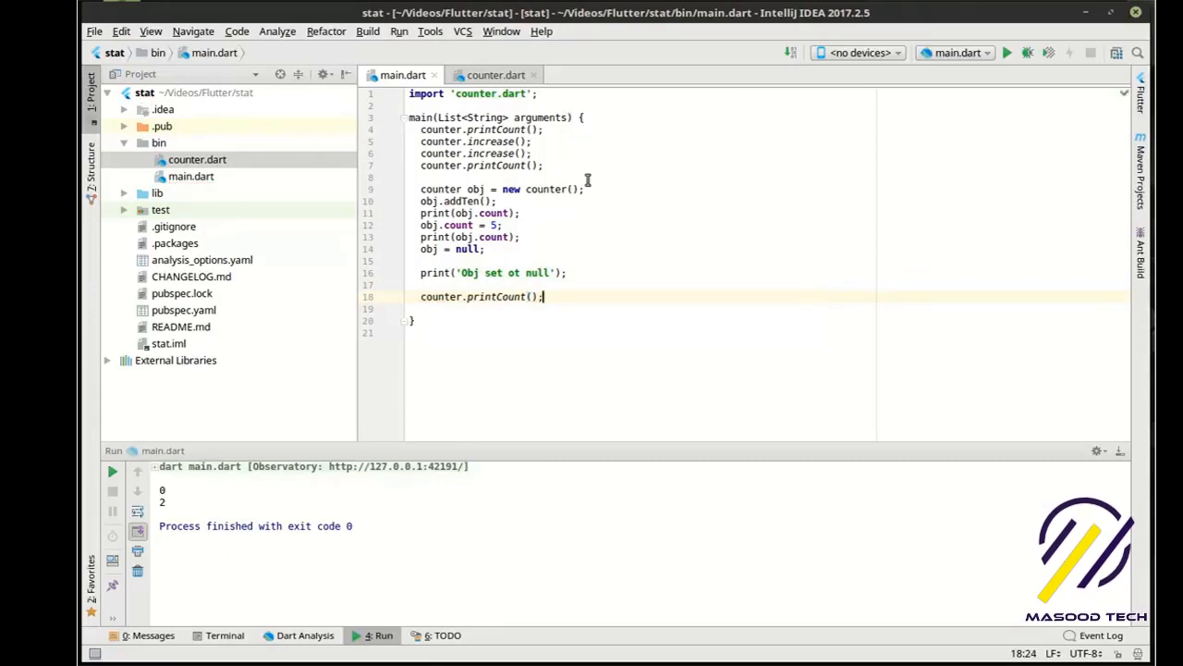
Step: Highlight the static calls on lines 4–7, the obj creation on line 9 and the obj statements on 10–14
left_click_drag(416, 132, 544, 167)
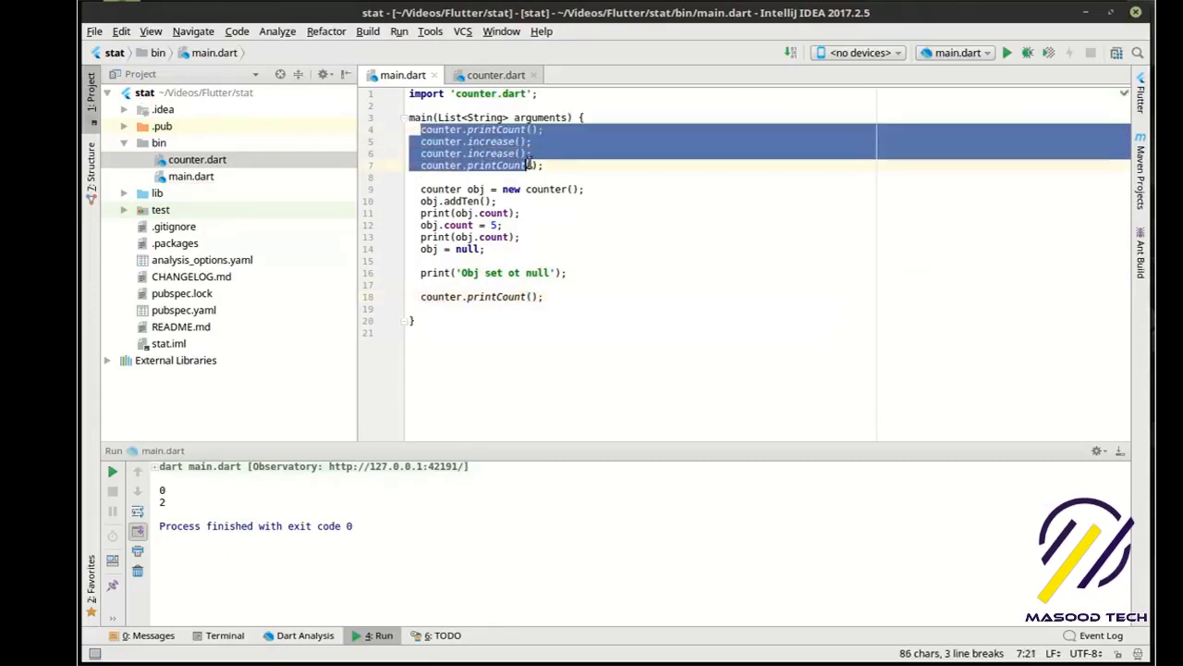
left_click(461, 189)
left_click_drag(420, 189, 585, 190)
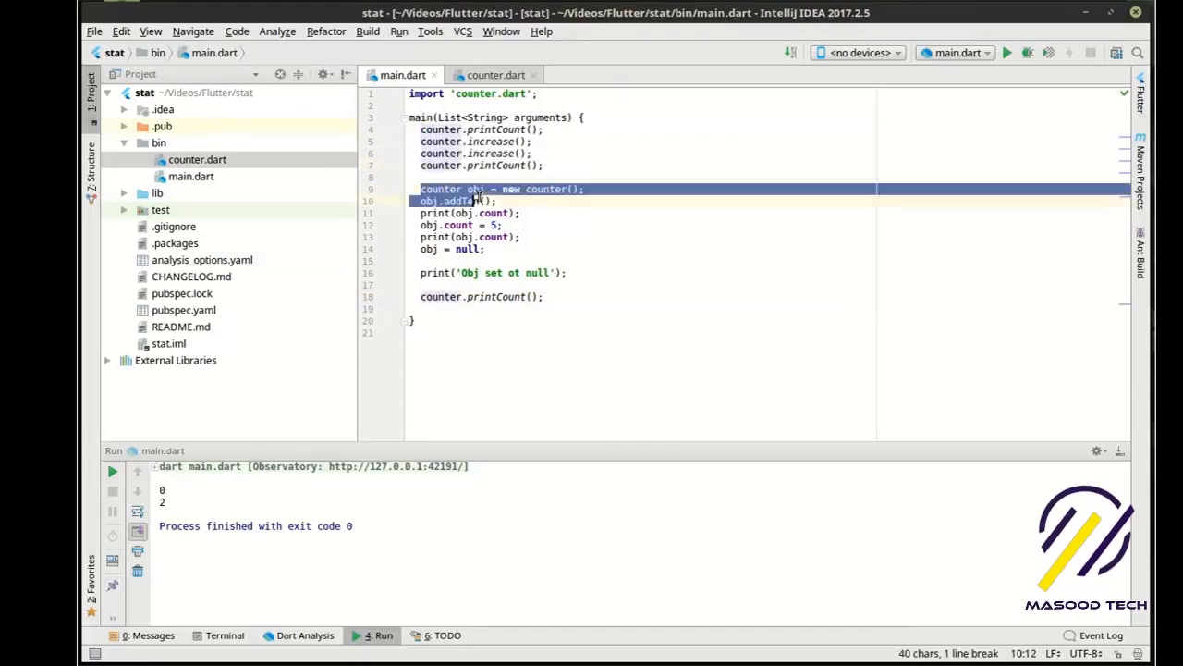
left_click(488, 201)
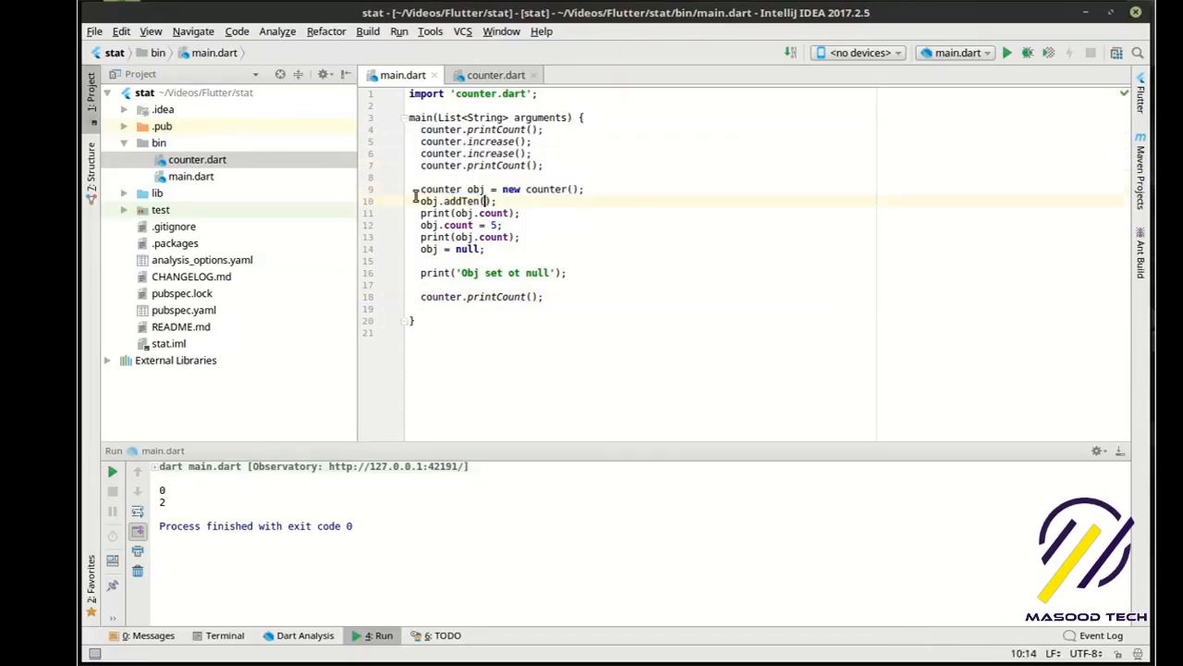
left_click_drag(420, 200, 485, 249)
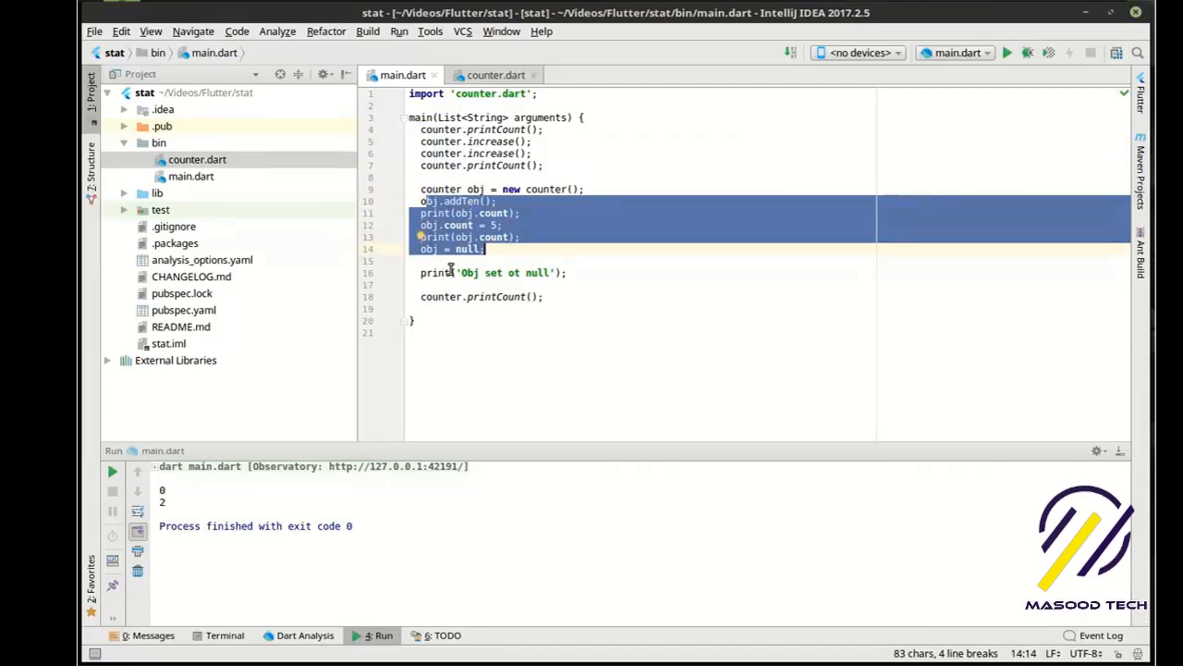
left_click(421, 201)
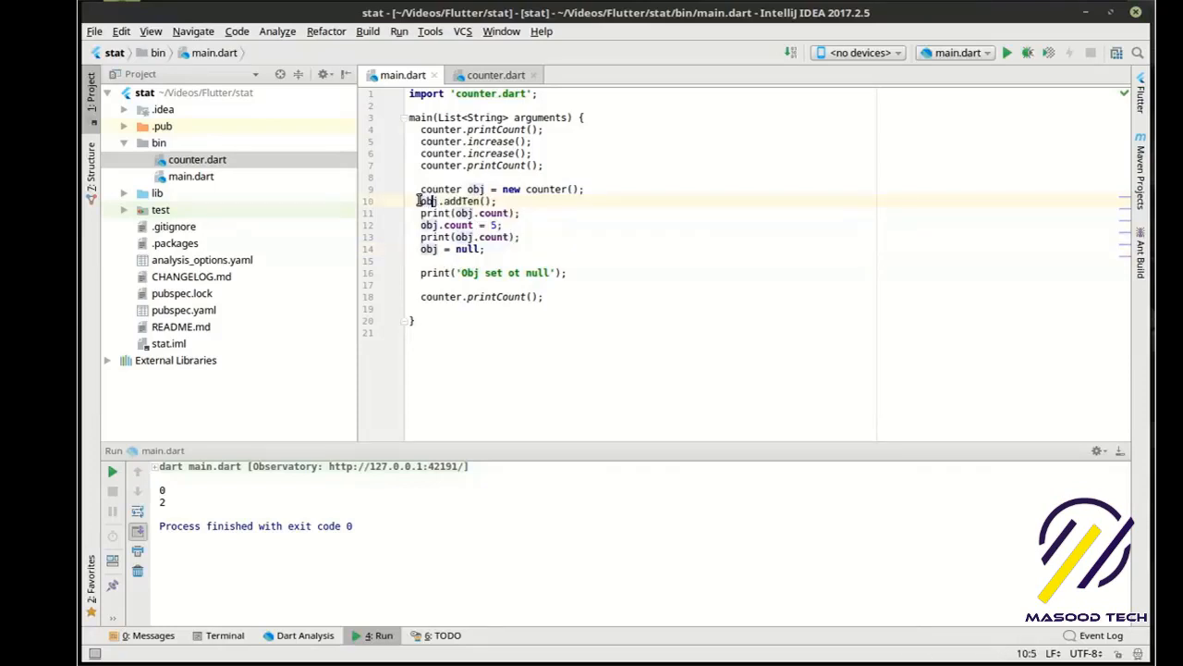
Step: Re-highlight lines 10–14 and the printCount call, then rerun to print 0, 2, 12, 5, Obj set ot null, 5
left_click_drag(421, 201, 538, 247)
left_click(516, 271)
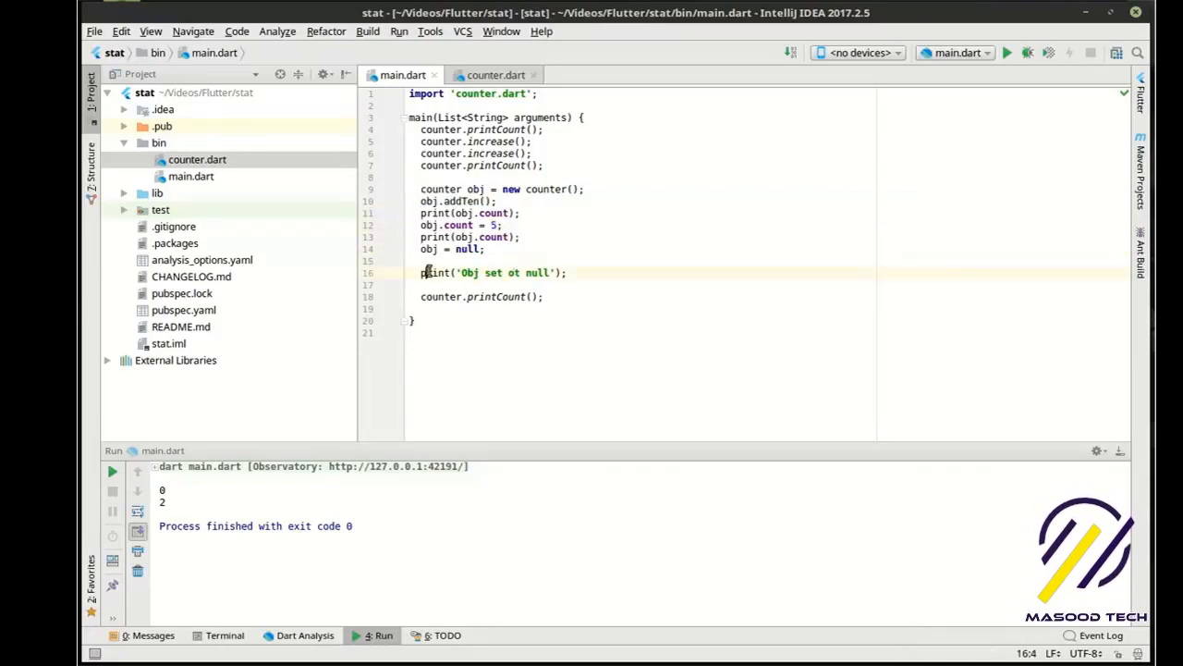
left_click_drag(543, 297, 423, 297)
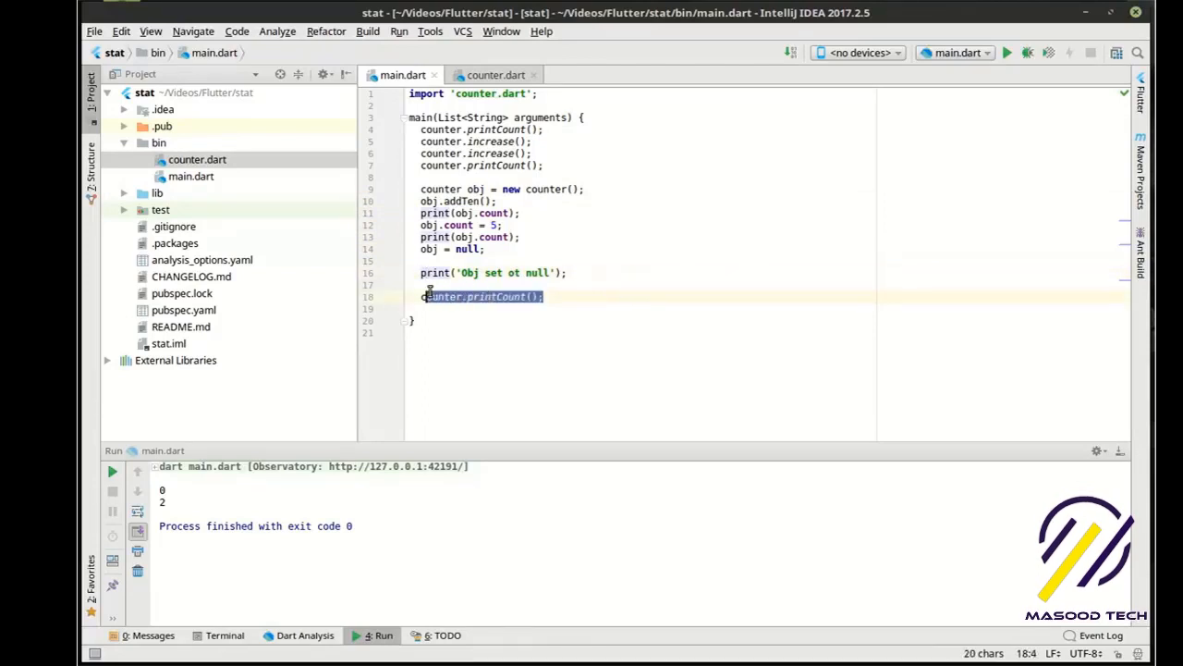
left_click(1007, 53)
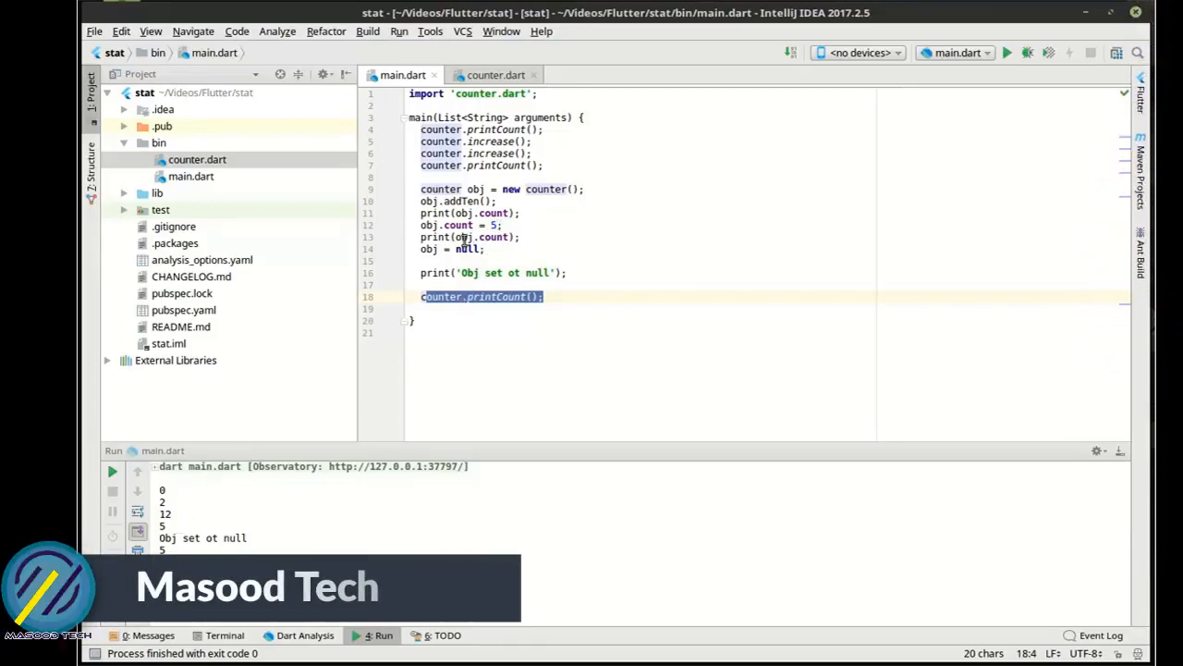
left_click(421, 249)
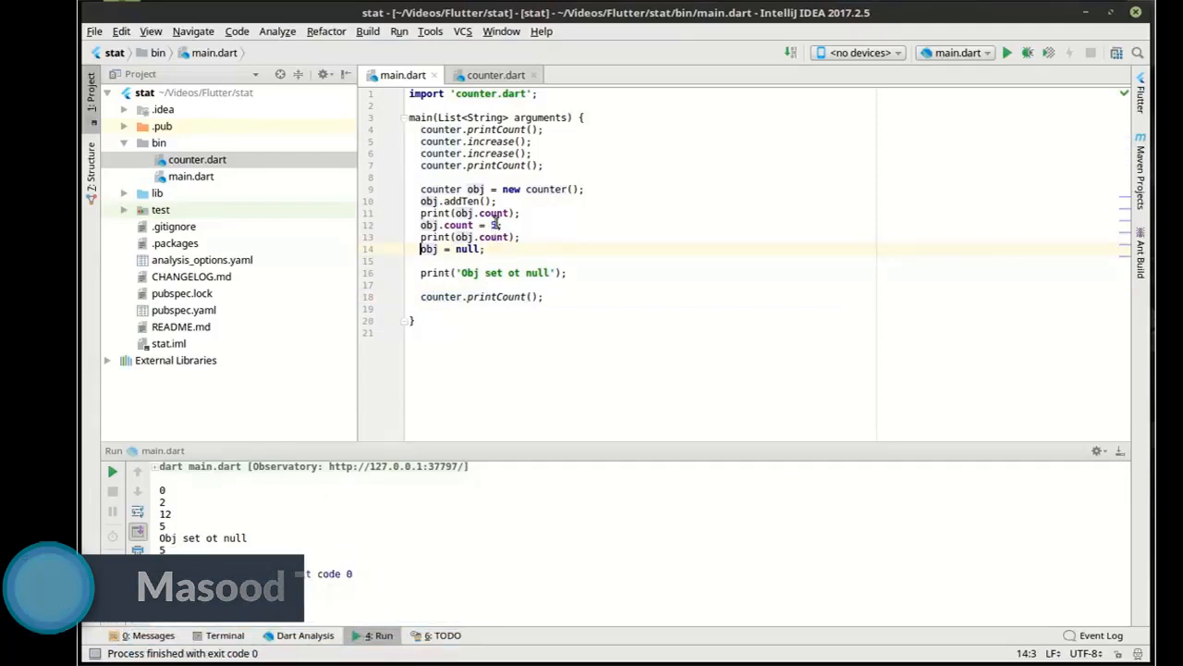
Step: Copy the obj block from lines 9–14 and paste it below the printCount call
left_click_drag(488, 248, 409, 189)
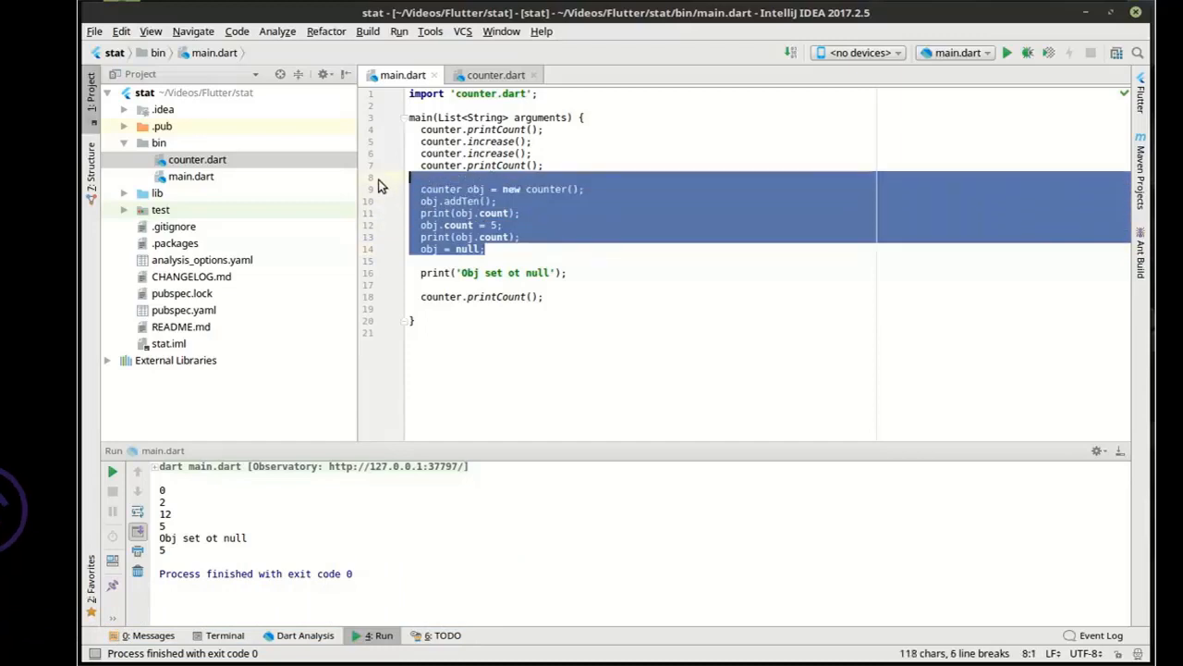
key("ctrl+c")
left_click(563, 303)
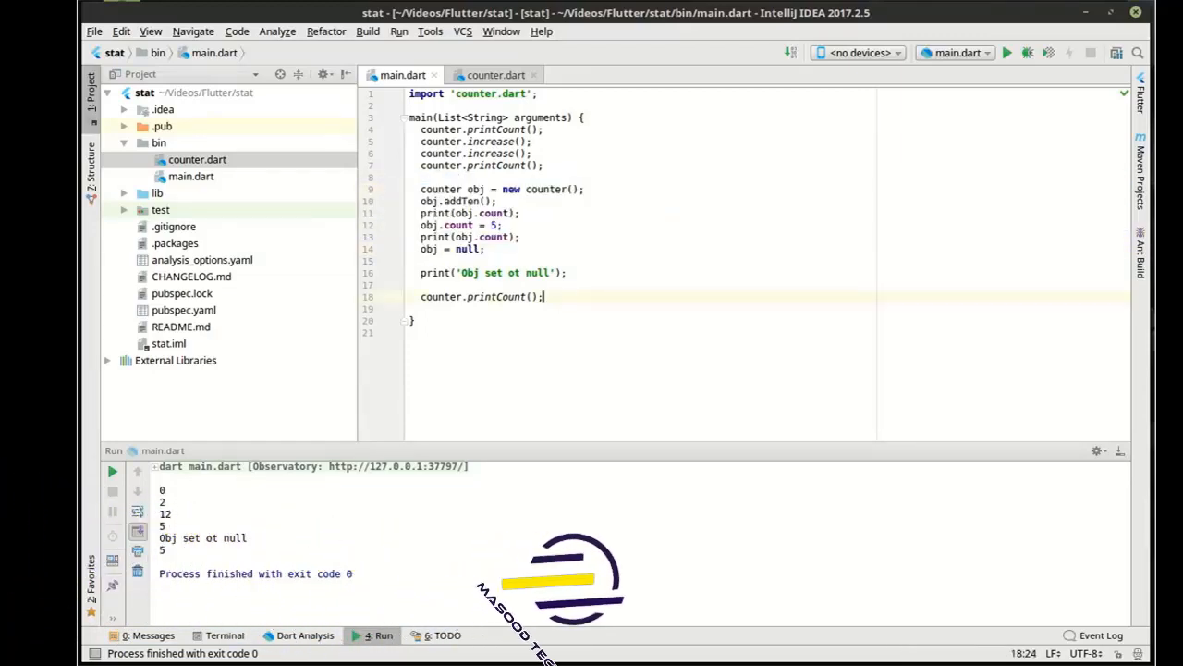
key("Return")
key("ctrl+v")
Step: Rename obj to obj2 on each line of the pasted block (lines 20–25)
left_click(480, 320)
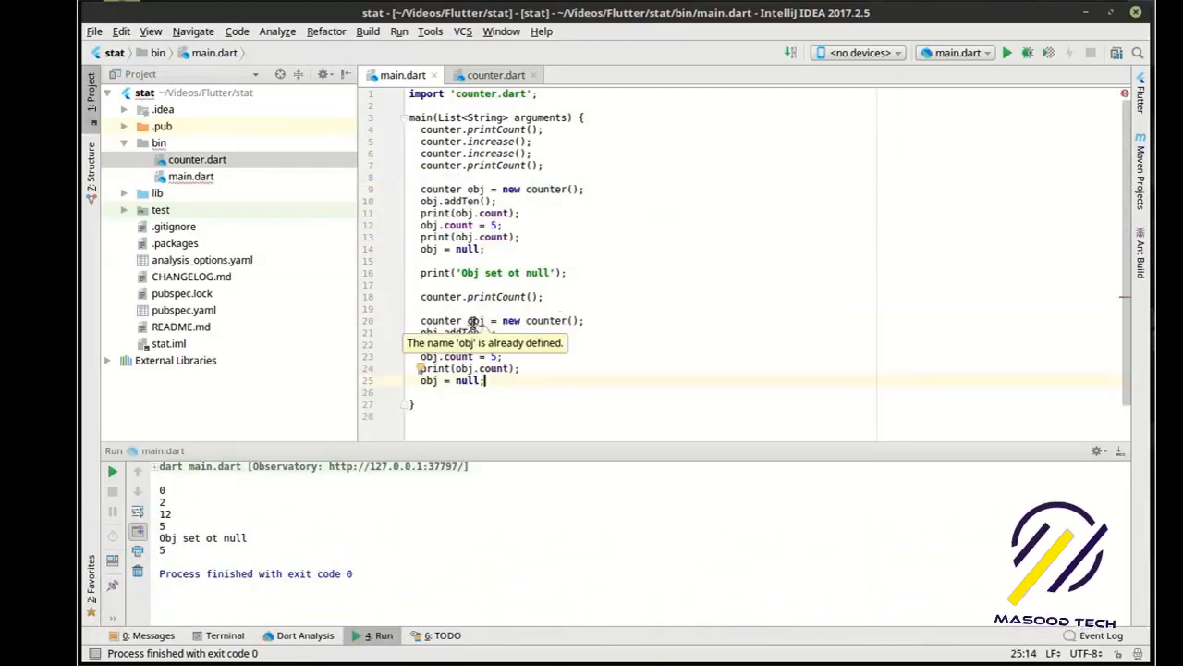
key("Right")
type("2")
left_click(444, 332)
type("2")
left_click(472, 344)
type("2")
left_click(441, 356)
type("2")
left_click(472, 368)
type("2")
left_click(441, 380)
type("2")
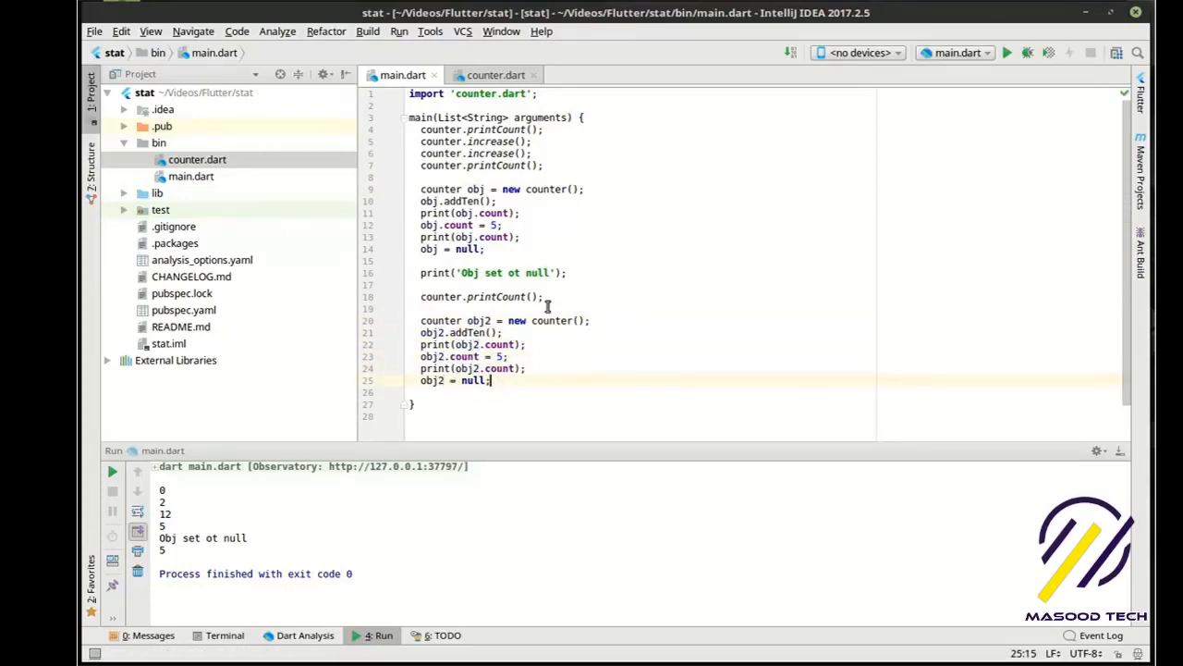
Step: Delete the obj2.count = 5 and duplicate print lines, add counter.printCount(), and run so output ends 5, 15, 15
left_click_drag(545, 297, 420, 297)
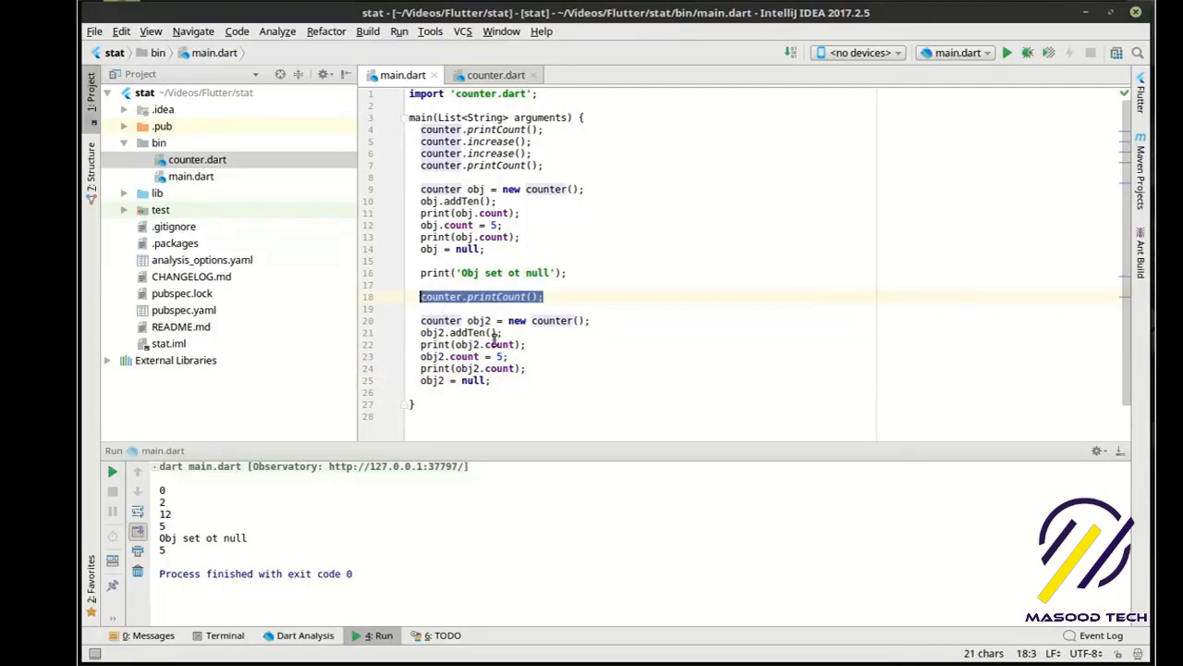
left_click_drag(511, 356, 420, 357)
key("BackSpace")
key("BackSpace")
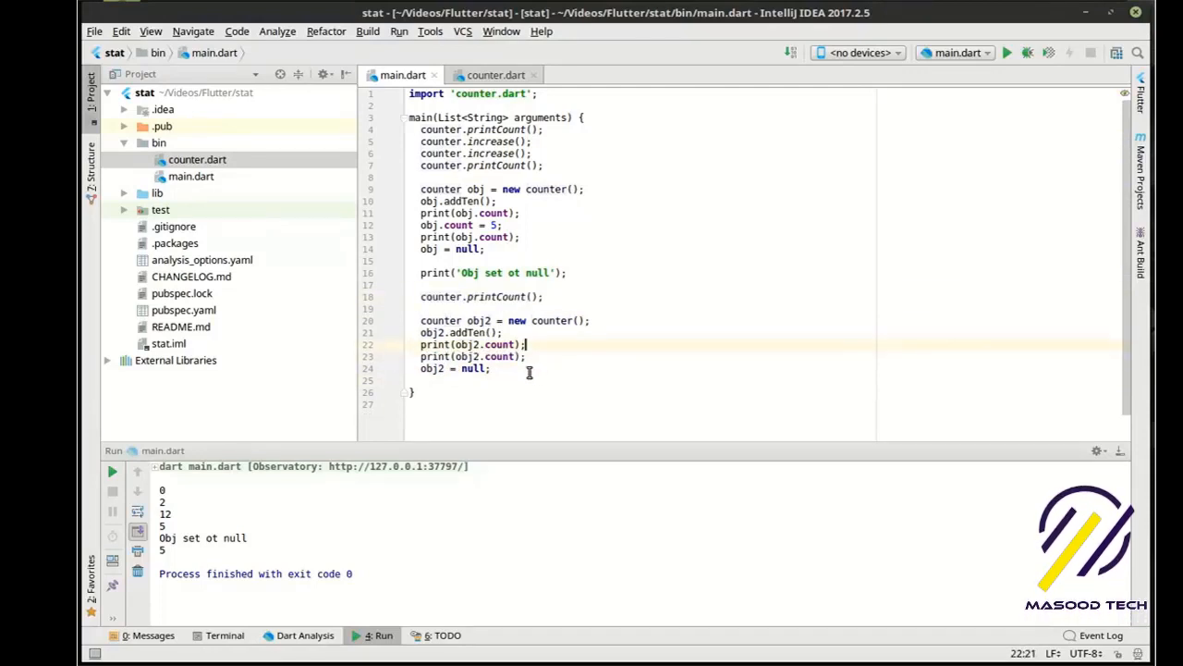
left_click_drag(528, 357, 410, 356)
key("BackSpace")
key("BackSpace")
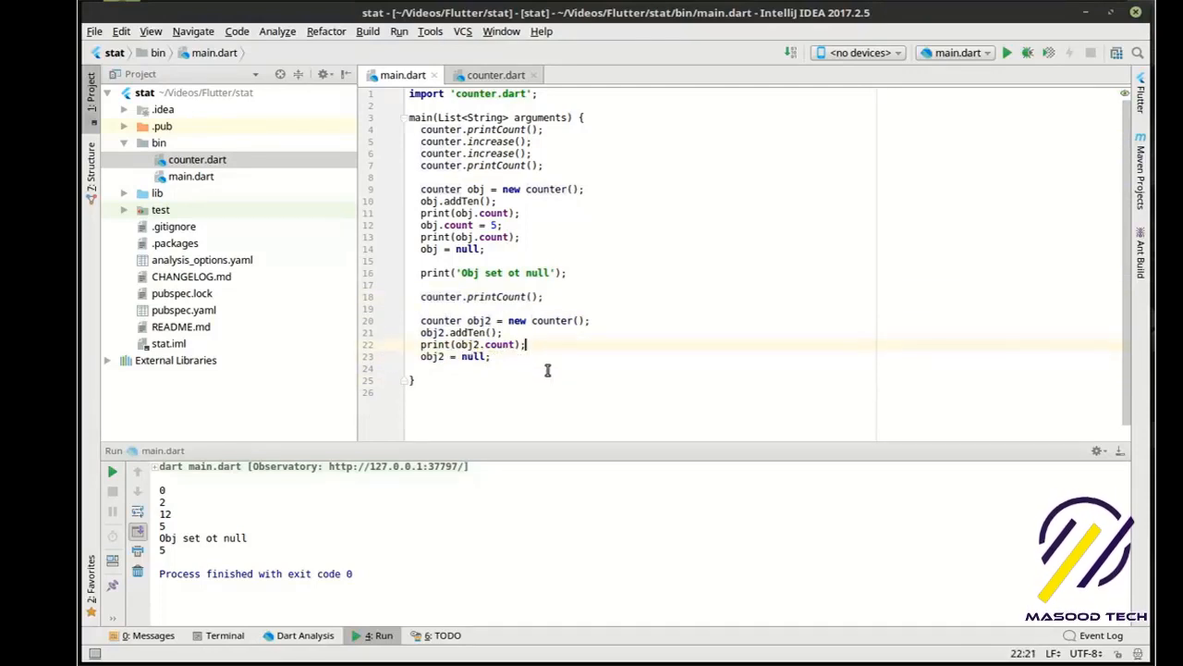
key("Return")
key("Return")
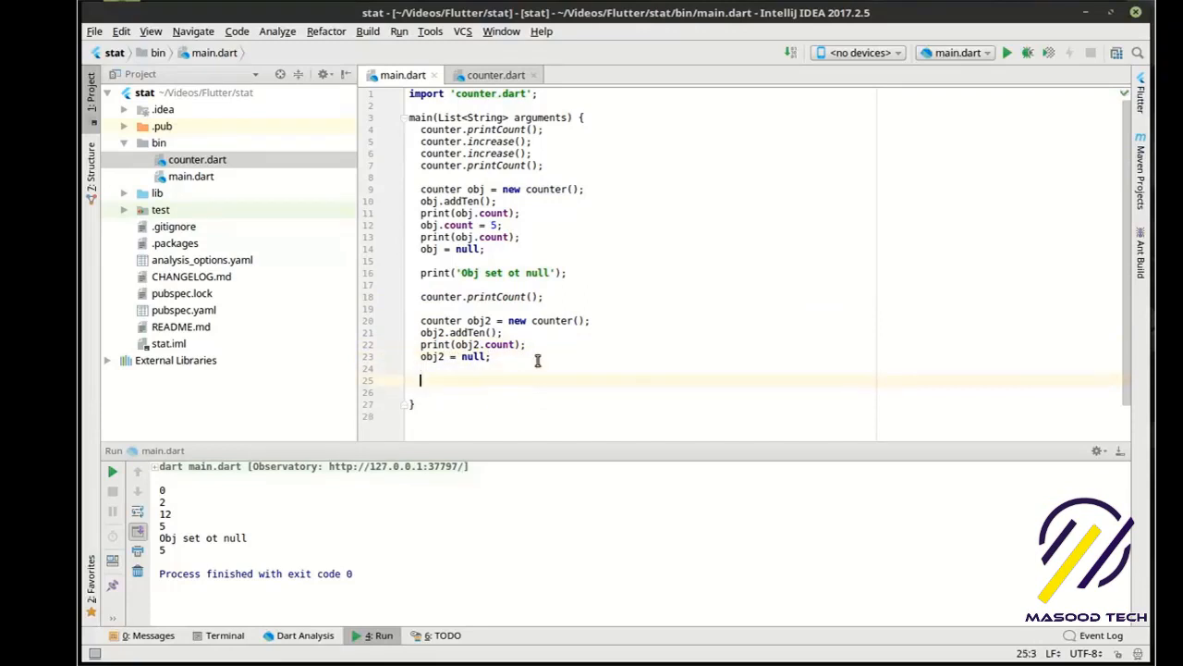
type("counter.printCount();")
left_click(1007, 53)
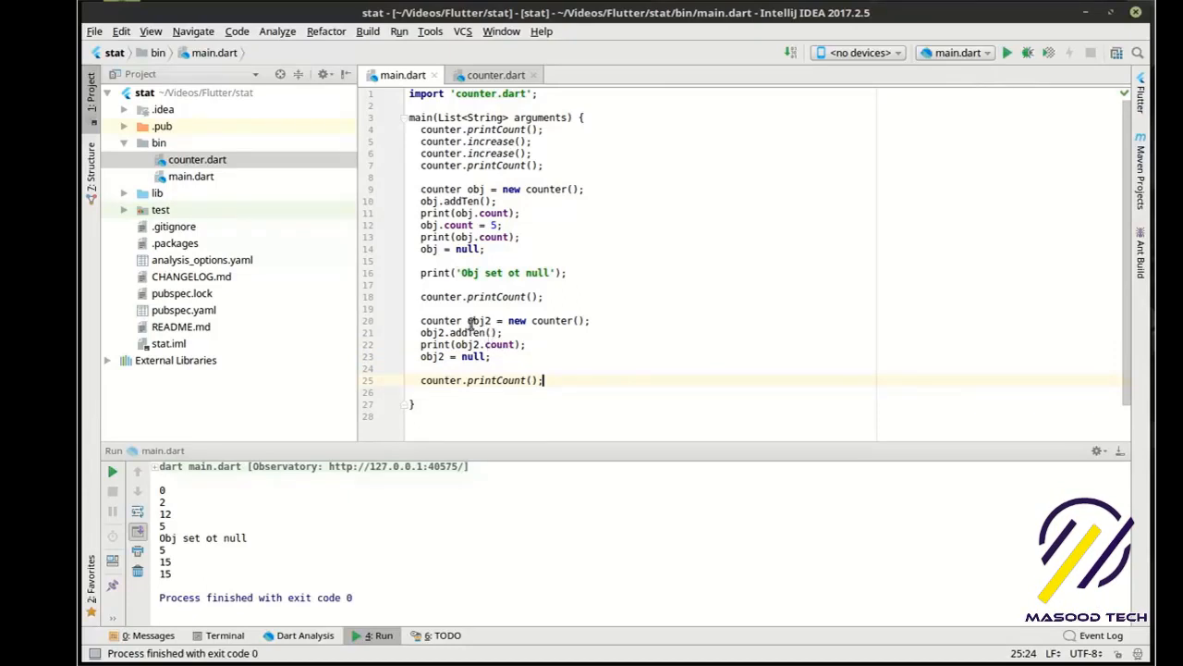
Step: Highlight the obj2 print/null lines and printCount, then switch to the counter.dart class file
left_click_drag(496, 356, 422, 344)
double_click(499, 380)
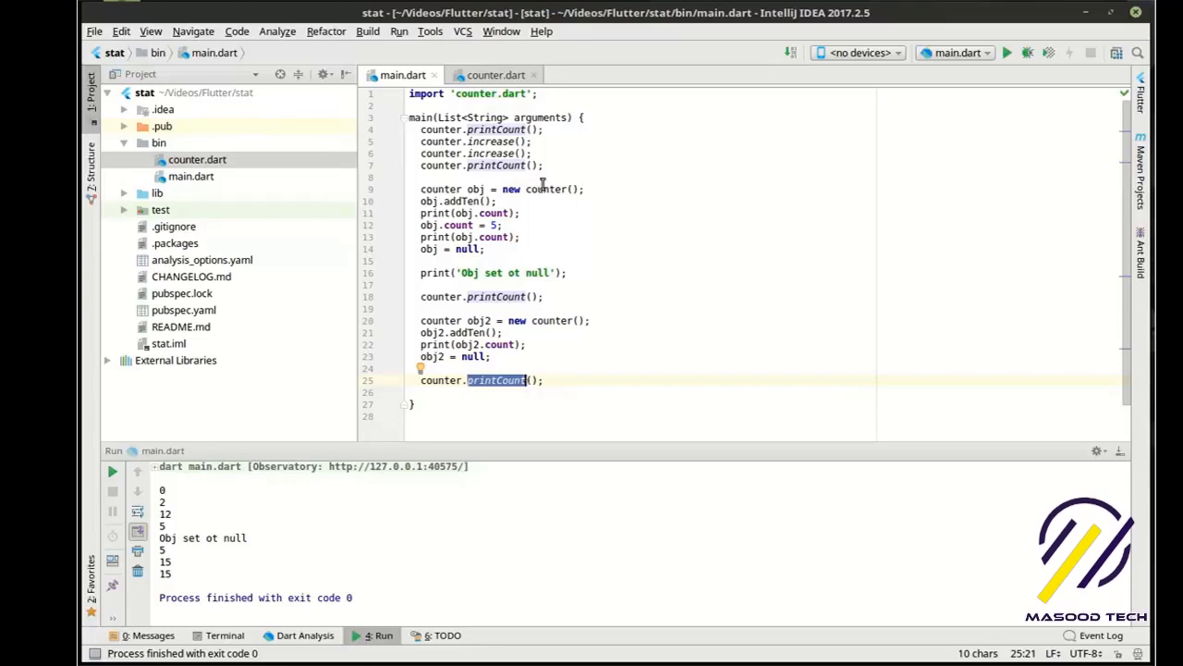
left_click(494, 74)
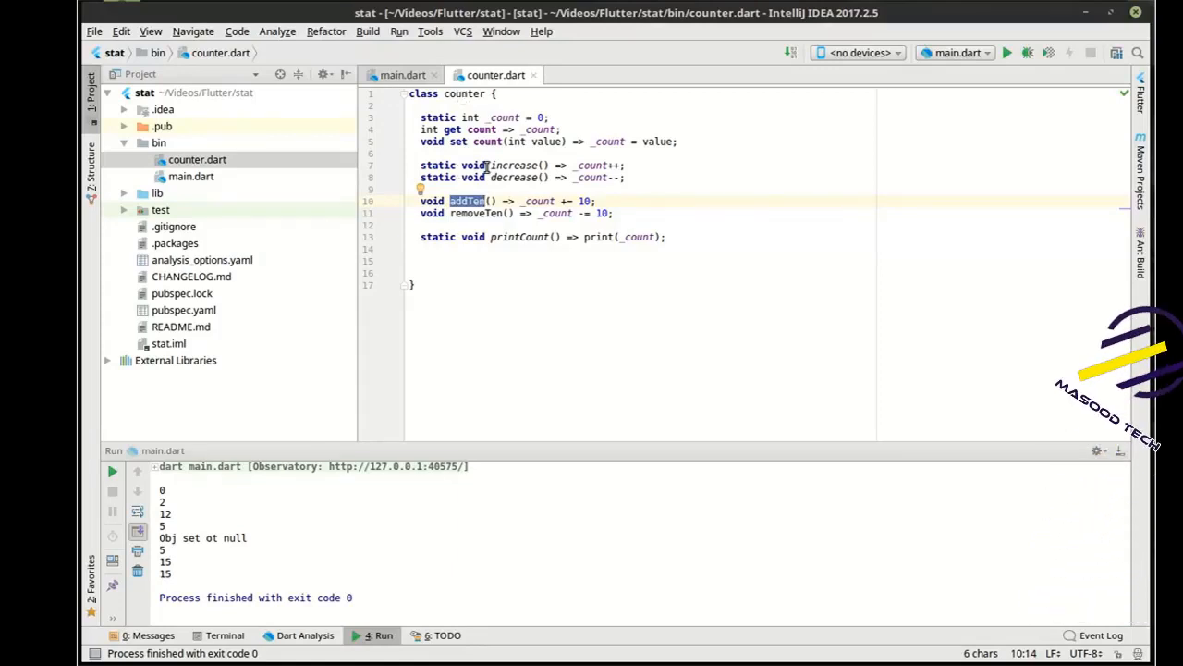
Step: Return to main.dart and highlight counter.printCount() on line 7 and the obj creation on line 9
left_click(398, 75)
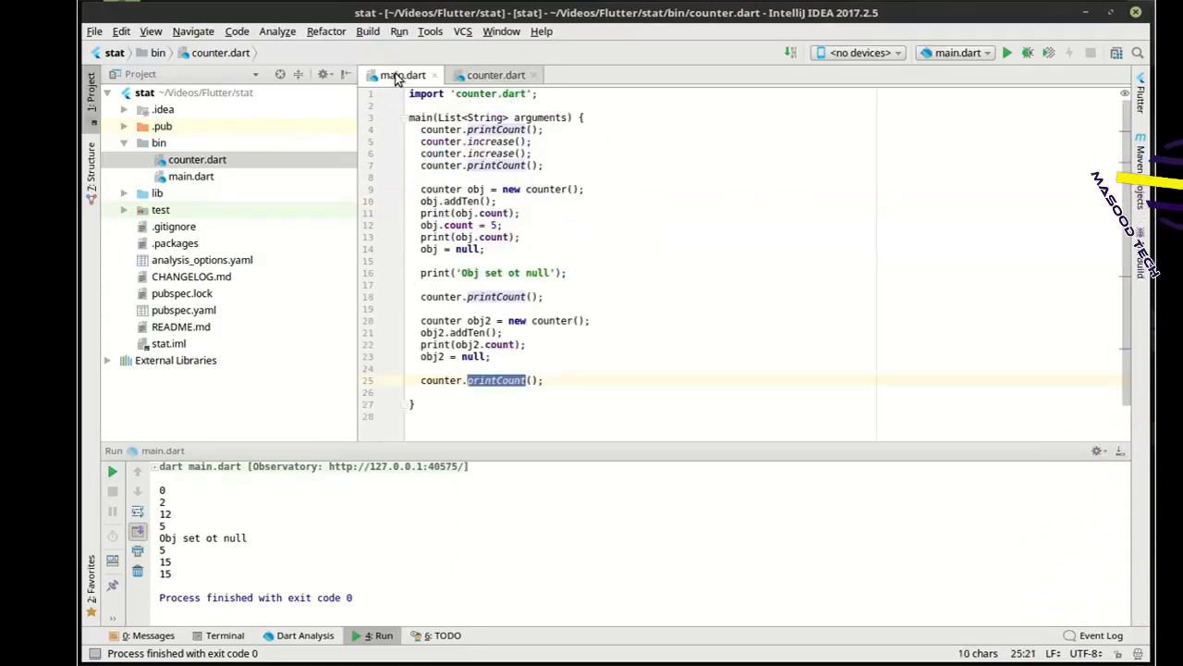
double_click(439, 165)
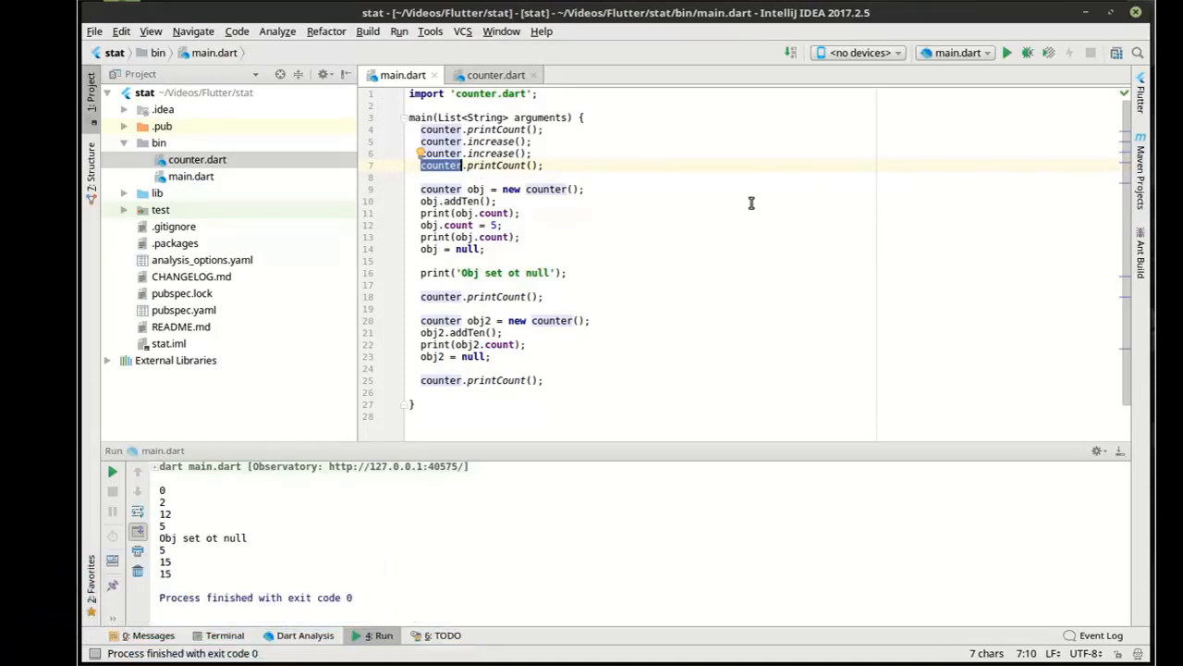
left_click_drag(585, 189, 422, 190)
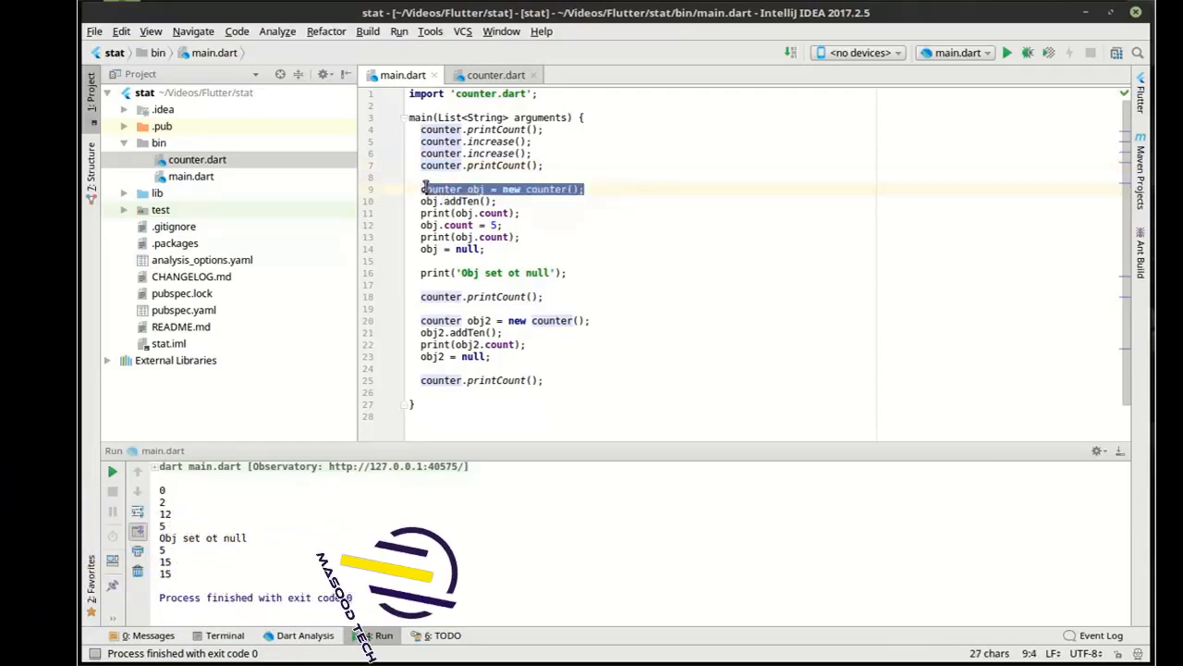
double_click(440, 164)
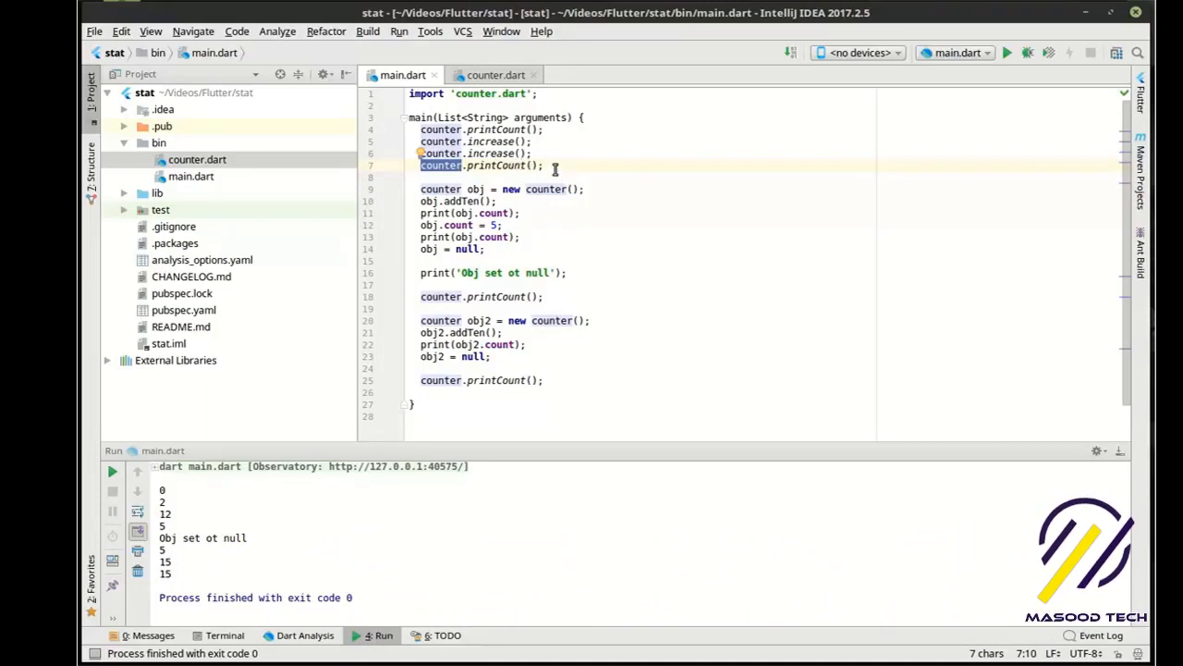
left_click(554, 164, "shift")
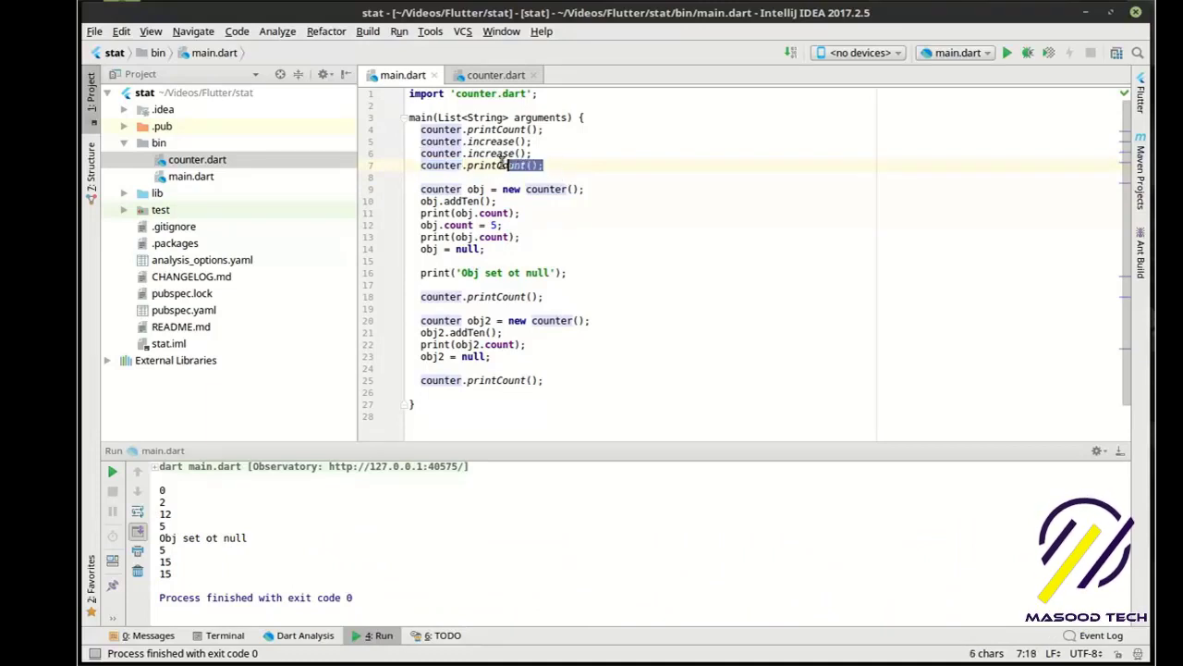
left_click(520, 213)
Step: Alt+Tab to Chromium and browse the VoidRealms site's Tutorials page, then its Contact page
key("alt+Tab")
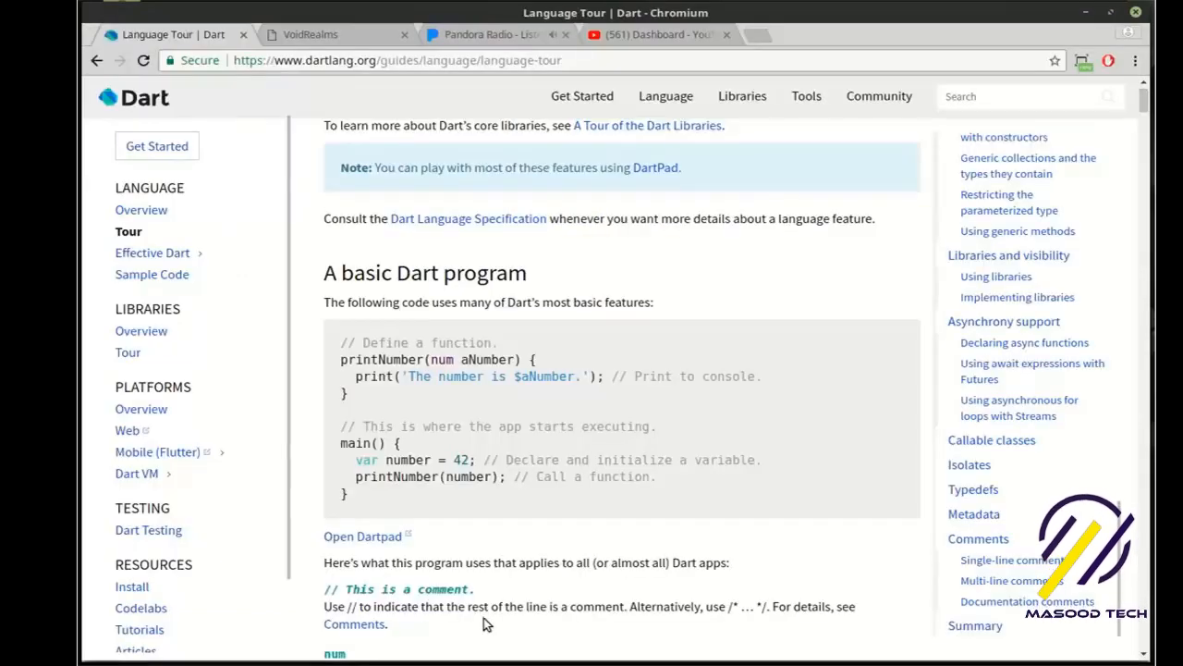
left_click(292, 36)
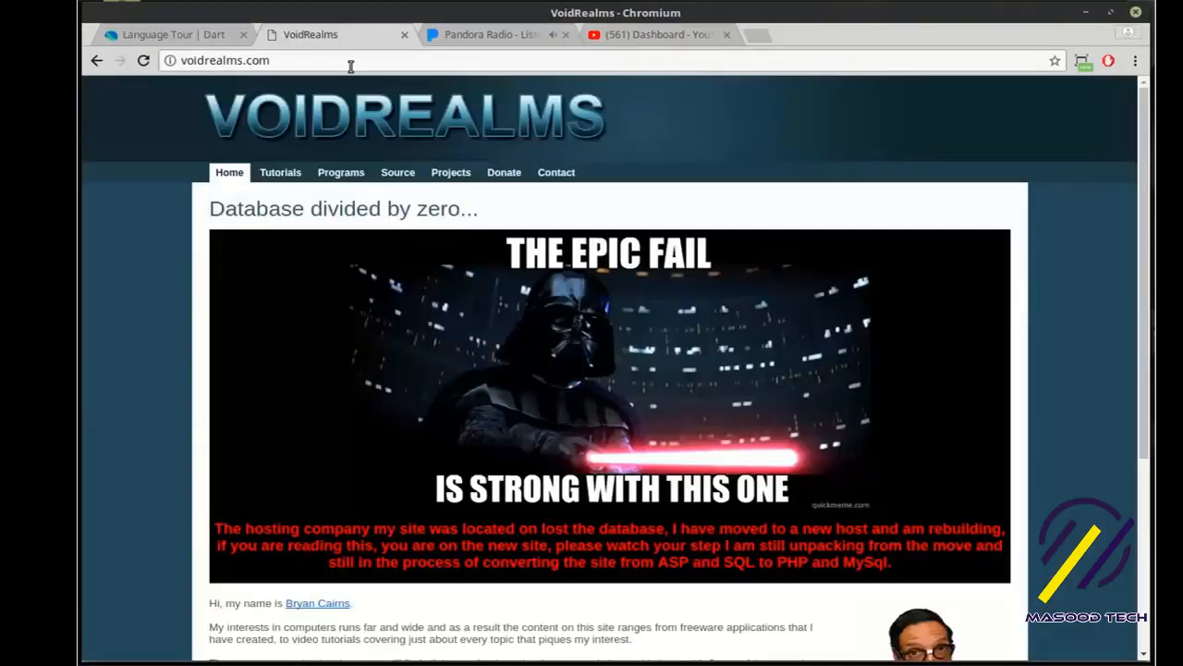
left_click(281, 174)
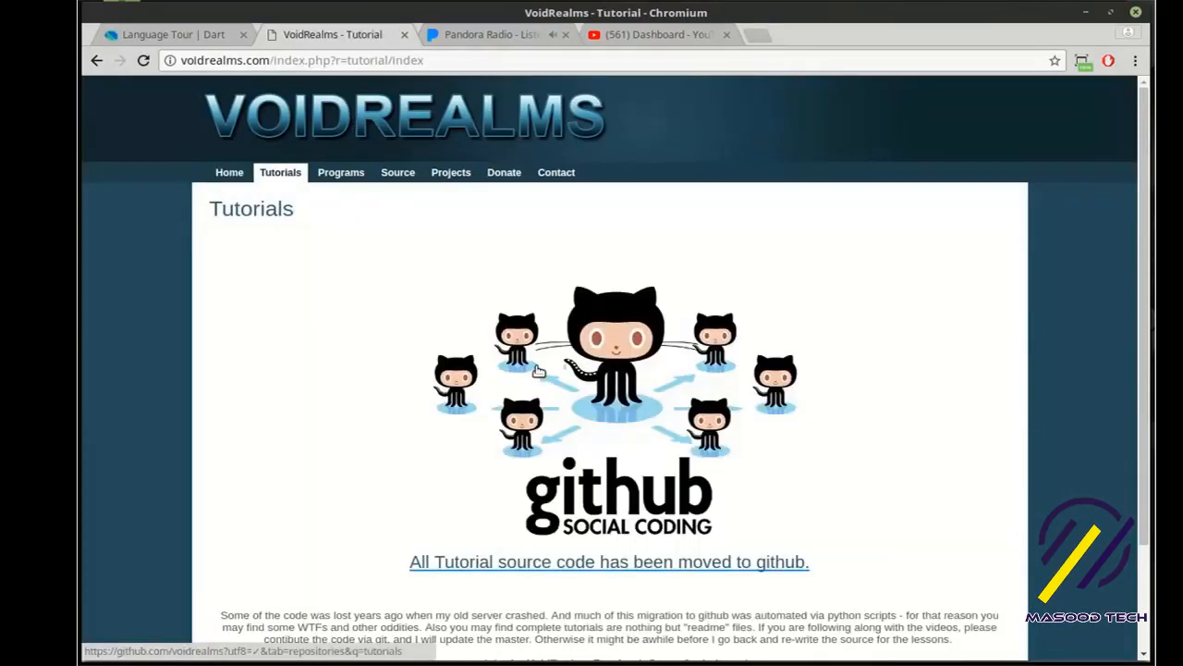
left_click(557, 172)
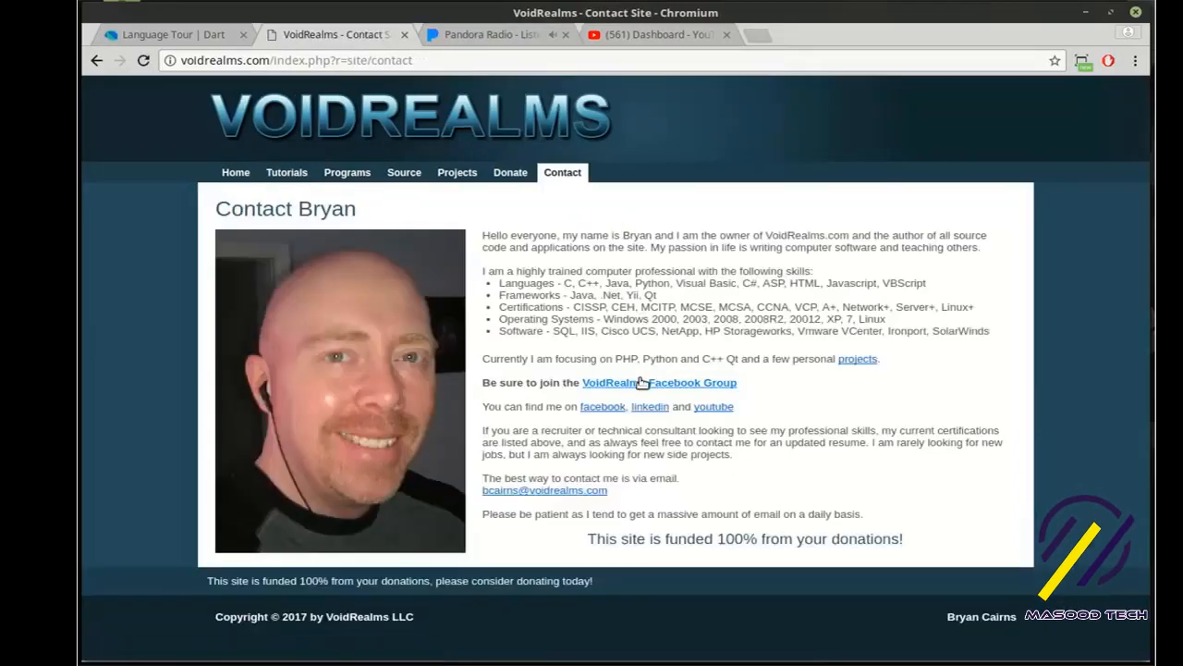